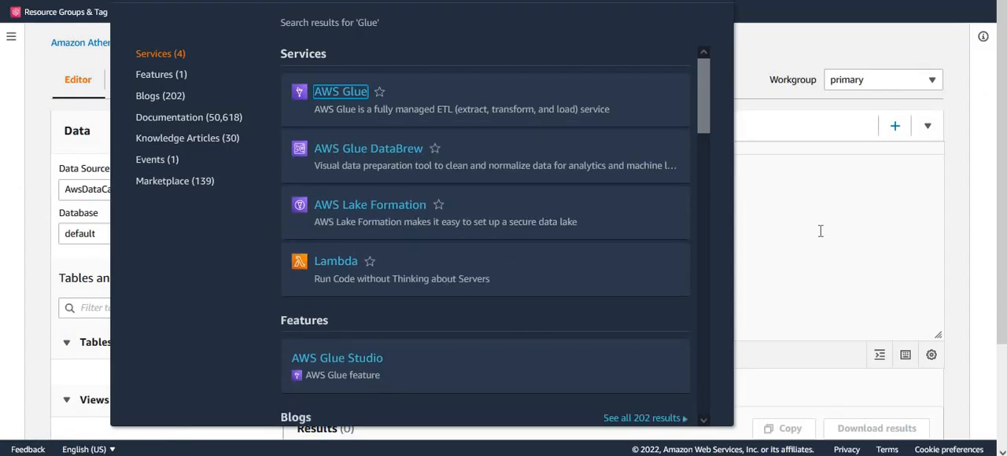
Create a new database named dojodb in the AWS Glue Data Catalog
left_click(714, 192)
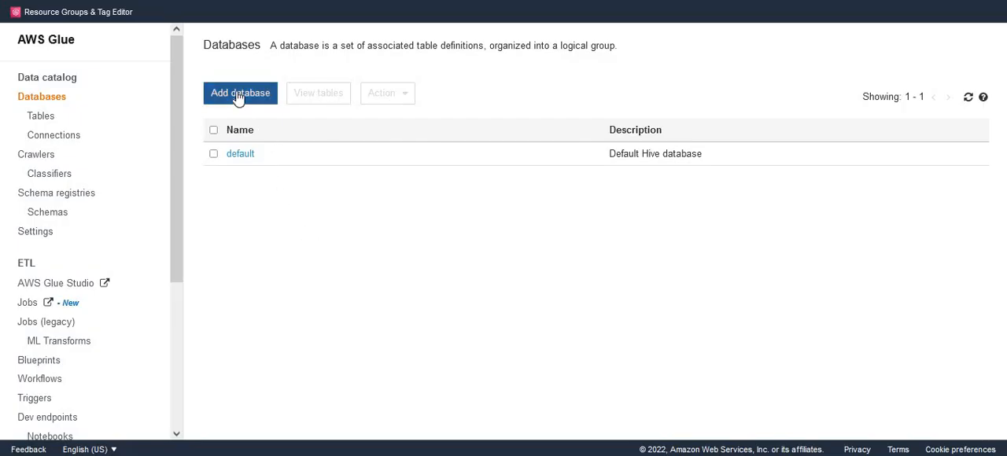
left_click(240, 94)
left_click(397, 106)
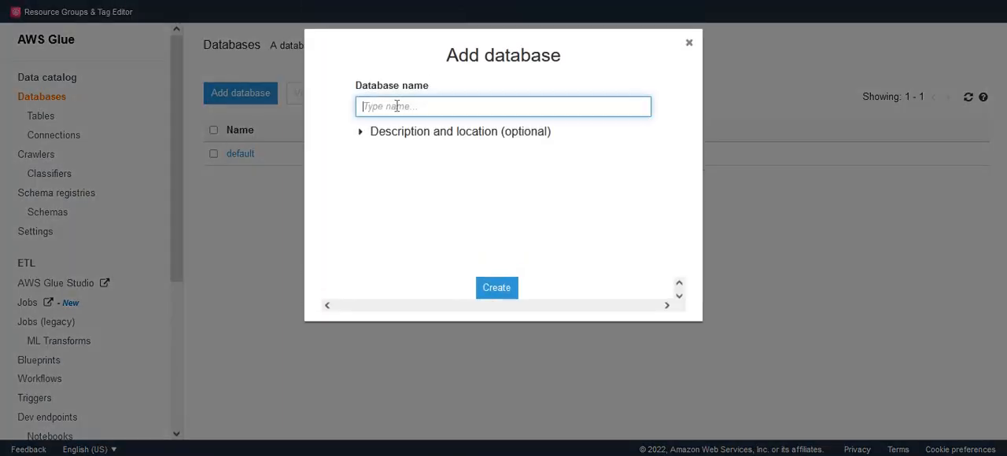
type("dojodb")
left_click(510, 288)
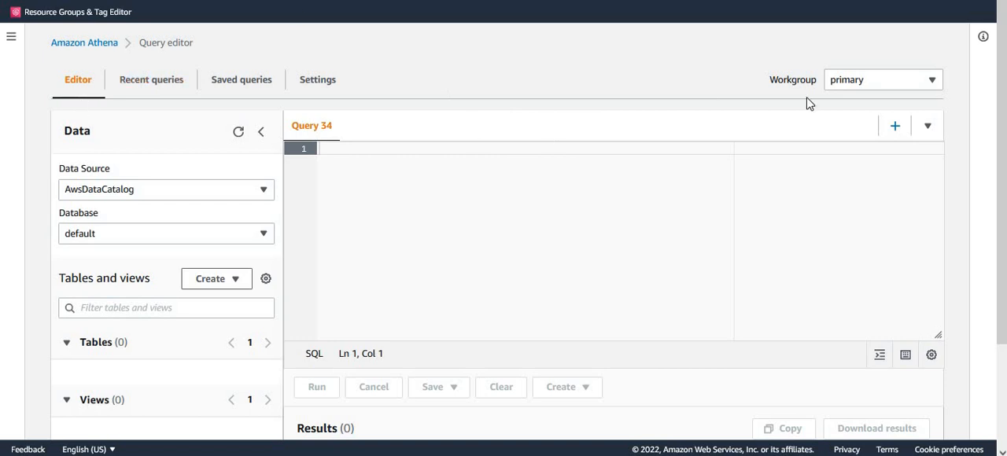
Switch to the Amazon Athena query editor and check which workgroups are available
left_click(922, 83)
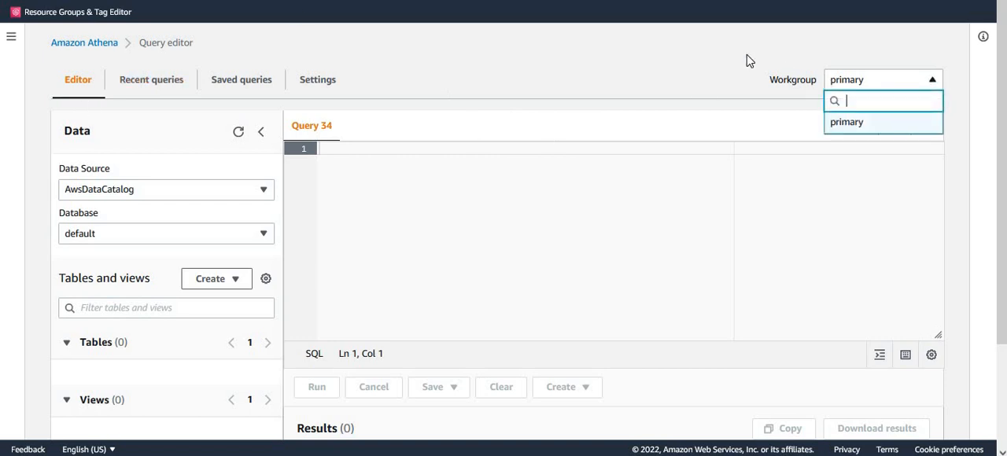
left_click(710, 51)
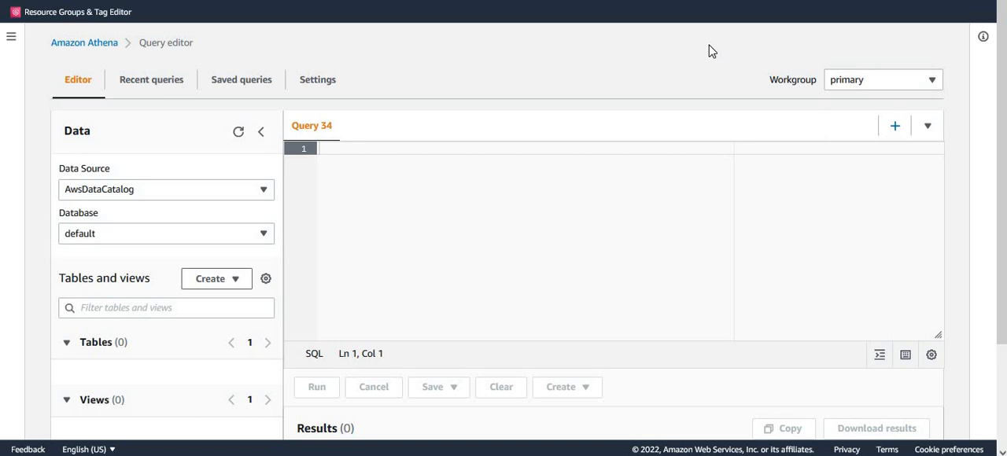
left_click(446, 195)
Create an Athena workgroup named AmazonAthenaIcebergPreview, keeping the default settings
left_click(11, 39)
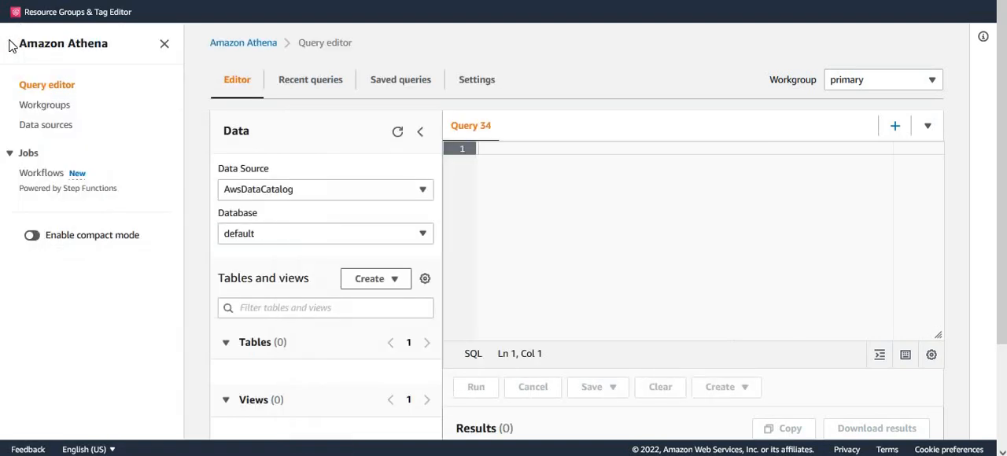
left_click(39, 110)
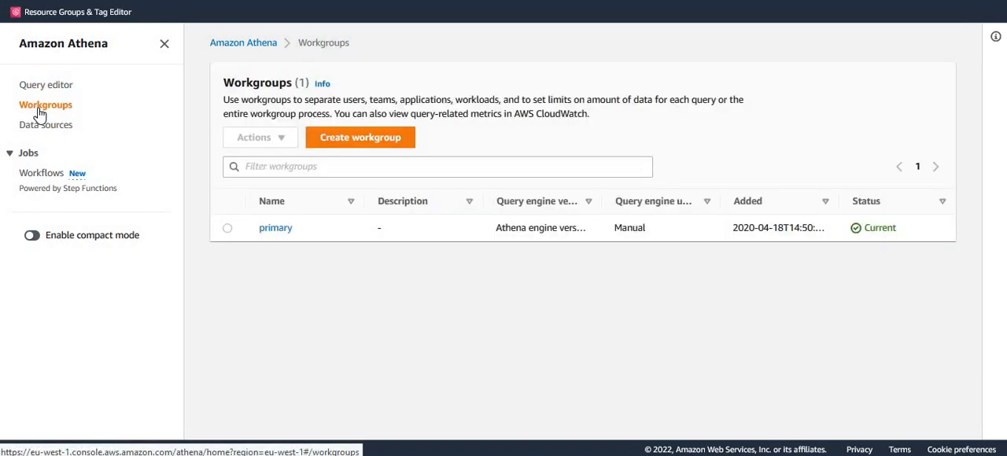
left_click(384, 150)
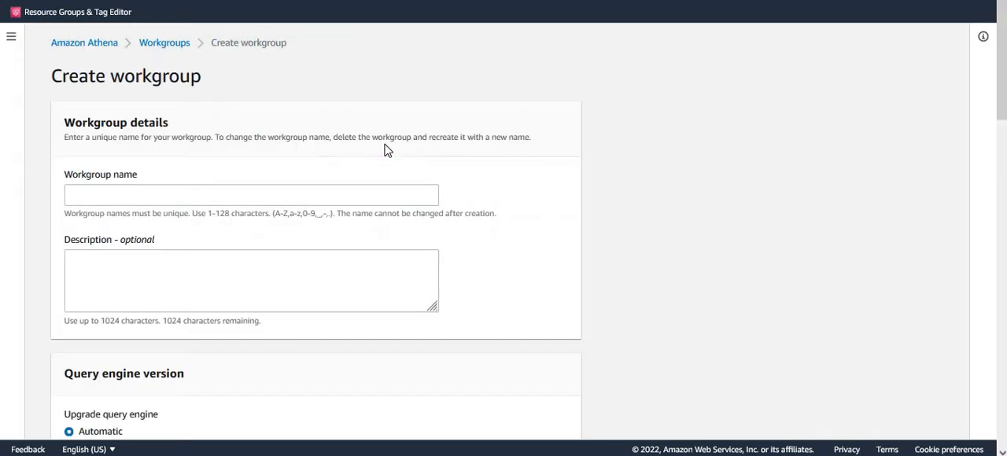
left_click(297, 195)
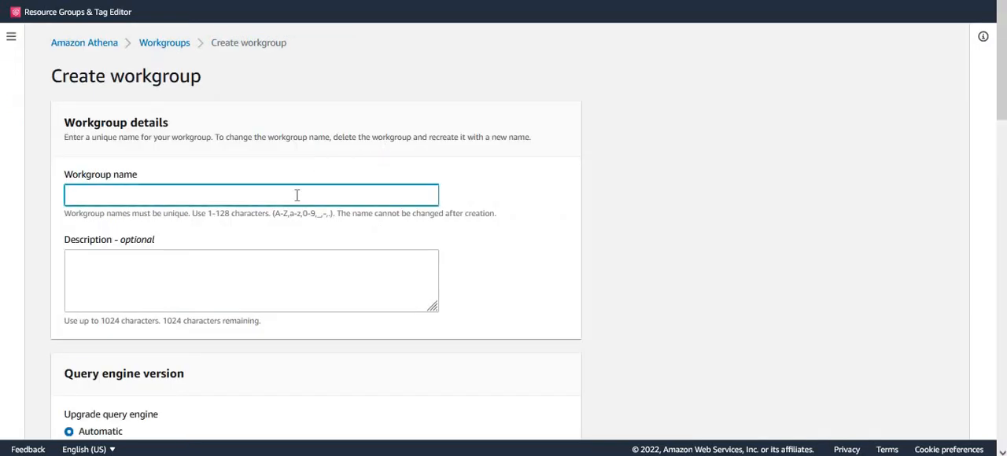
type("AmazonAthenaIcebergPreview")
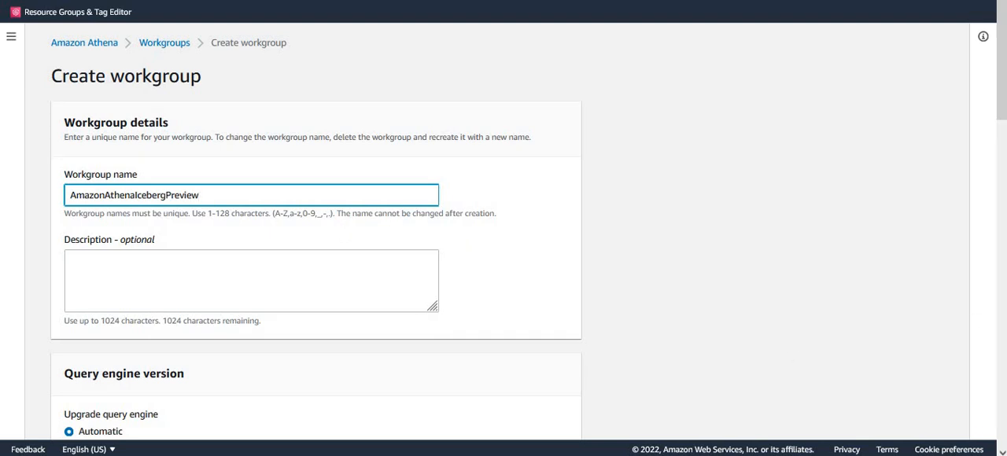
scroll(1001, 99, "down", 5)
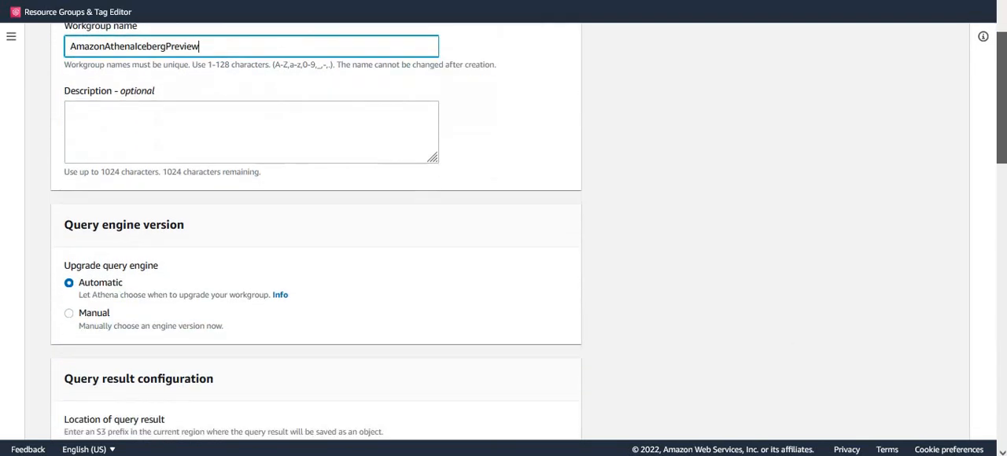
scroll(1001, 99, "down", 8)
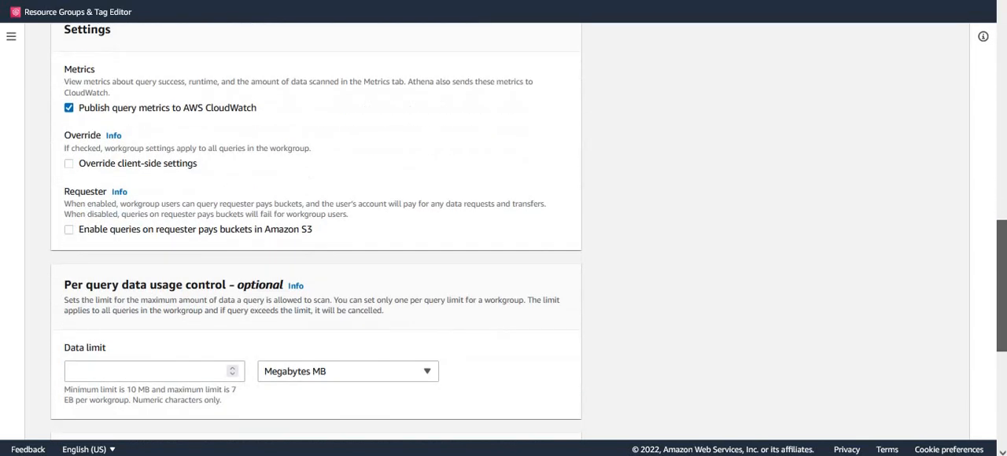
left_click_drag(1001, 377, 1001, 404)
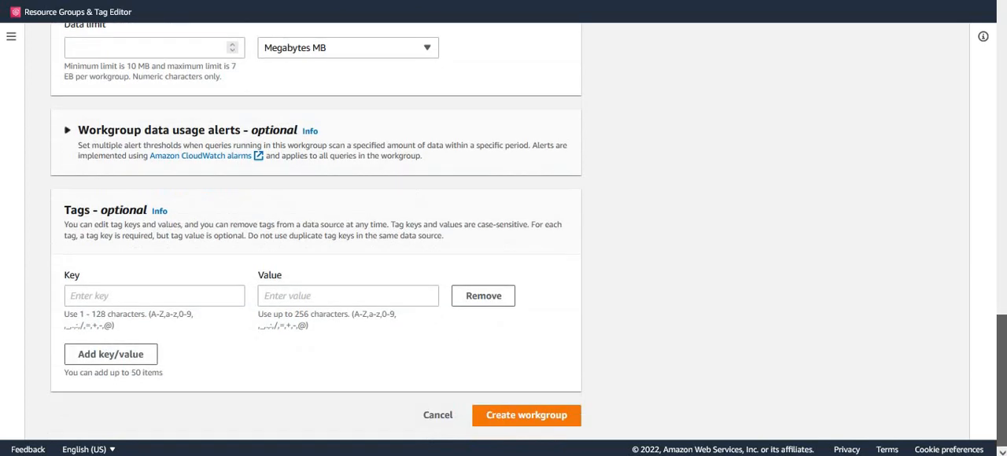
left_click(531, 421)
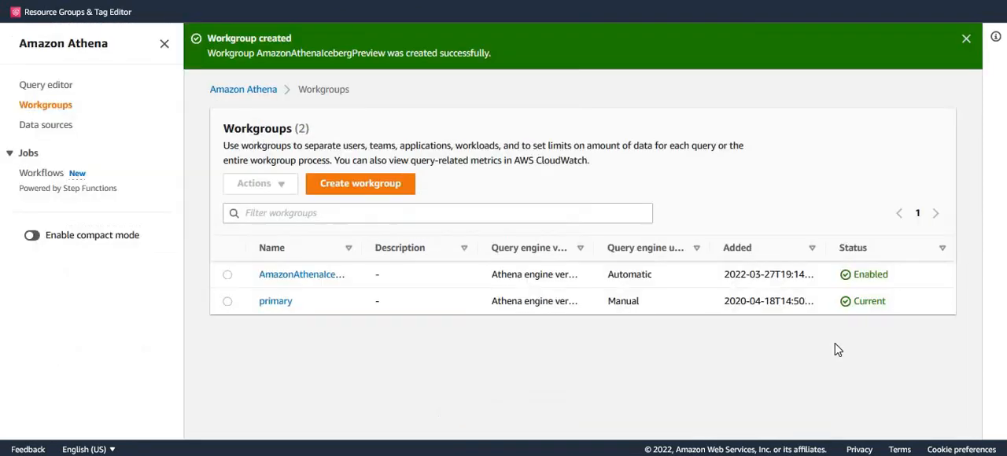
left_click(966, 38)
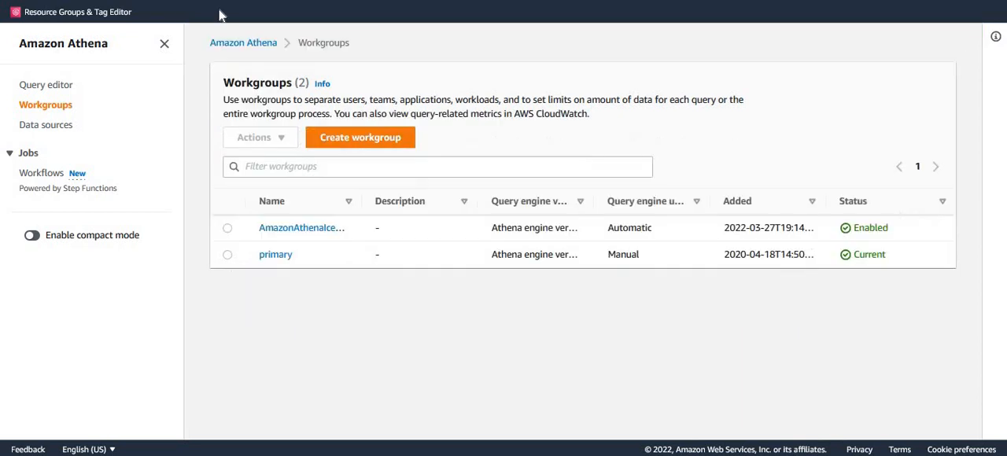
Return to the query editor and switch the workgroup to AmazonAthenaIcebergPreview
left_click(50, 89)
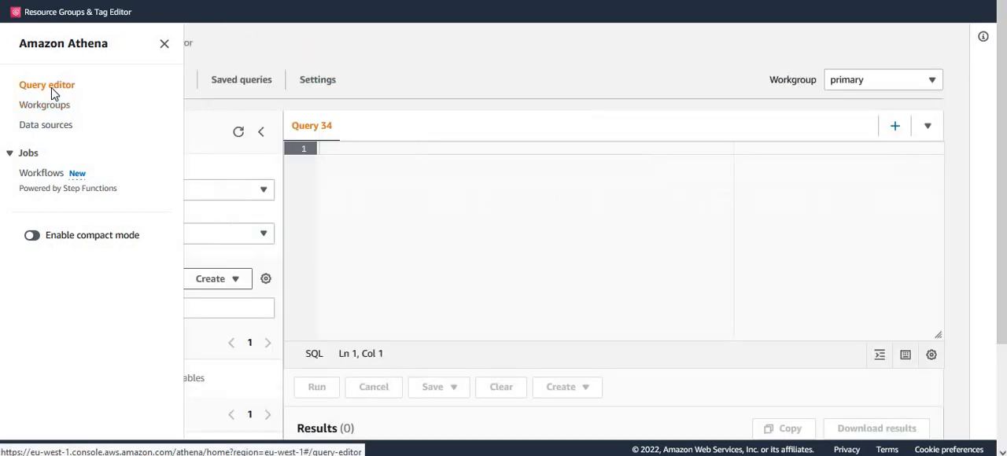
left_click(931, 84)
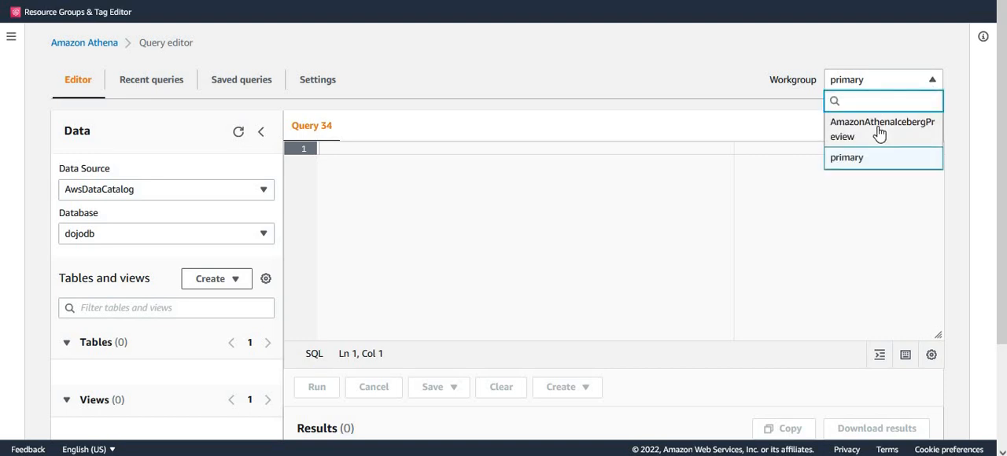
left_click(880, 132)
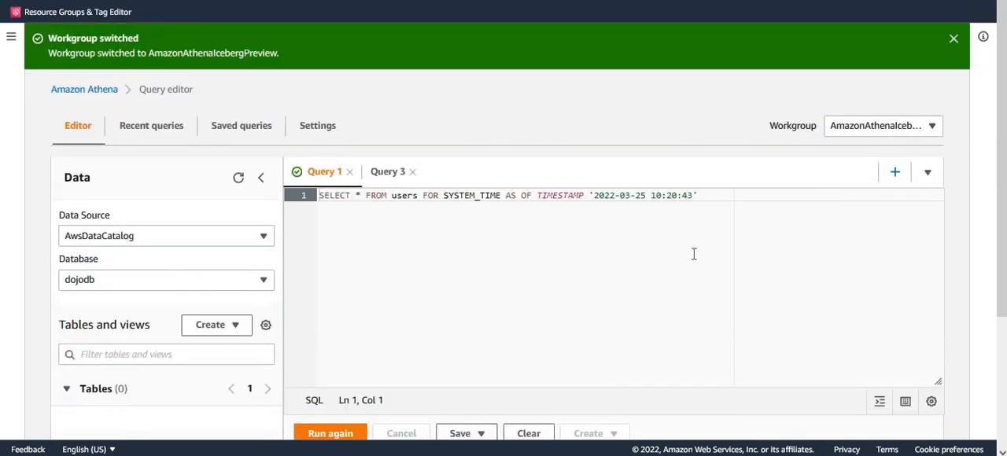
left_click(952, 40)
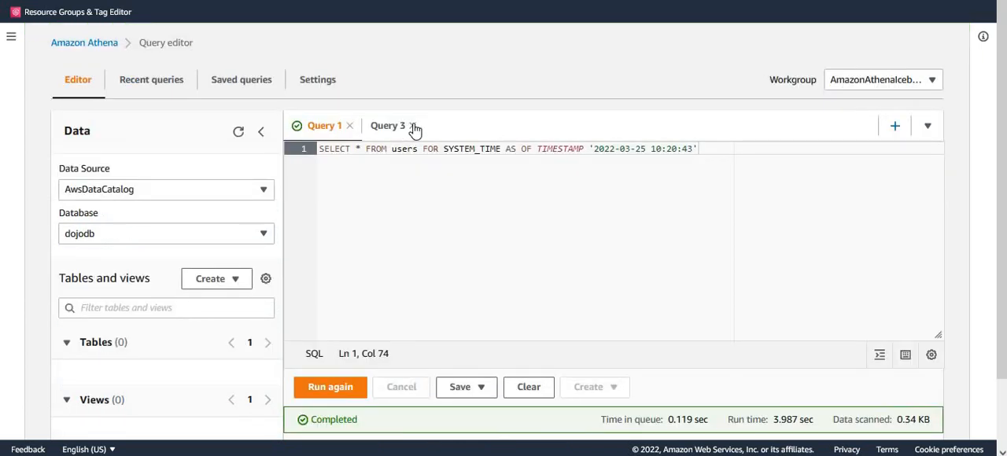
Close Query 3 and replace Query 1 with a CREATE TABLE users statement: userid int, username string, credit double, location s3://dojo-mydata/userdata/, table_type ICEBERG, format parquet
left_click(413, 126)
left_click_drag(695, 158, 226, 144)
key("Delete")
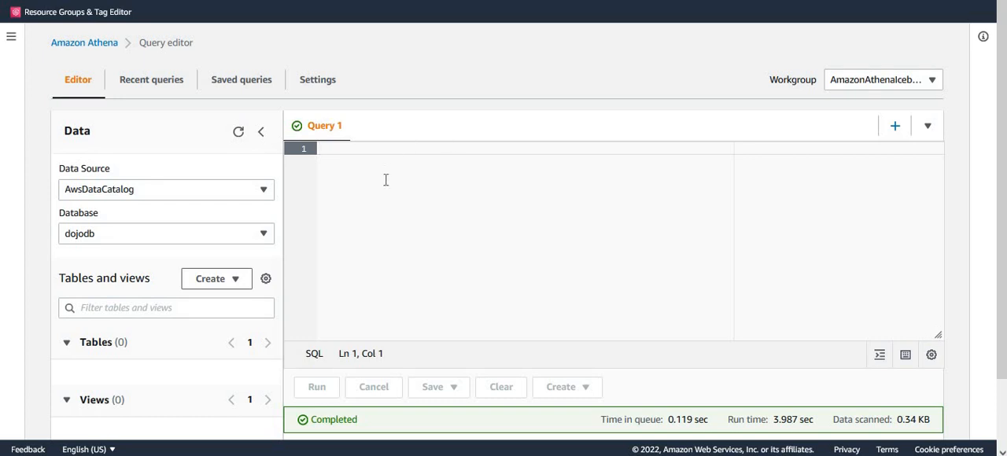
type("CREATE TABLE users   (     userid int,     username string,     credit double) LOCATION 's3://dojo-mydata/userdata/' TBLPROPERTIES (   'table_type'='ICEBERG',   'format'='parquet' )")
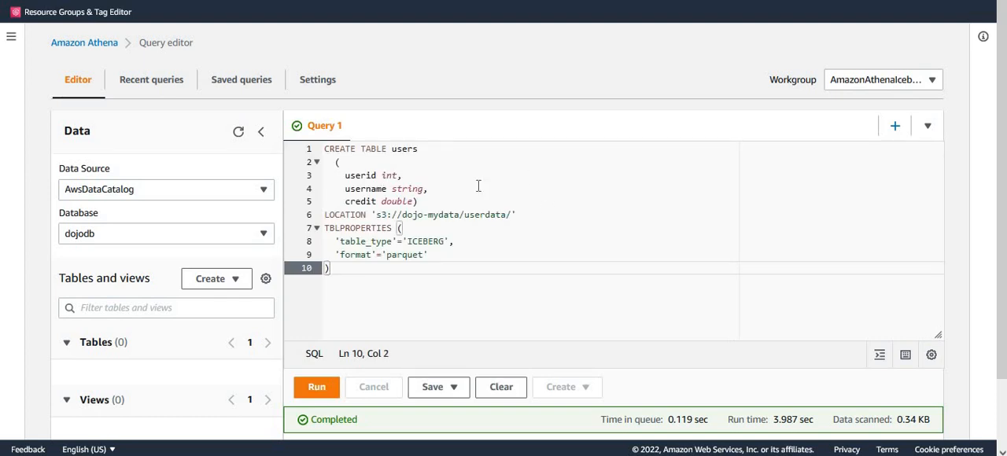
Review the CREATE TABLE statement's table name, column names and types, table type and file format
double_click(404, 150)
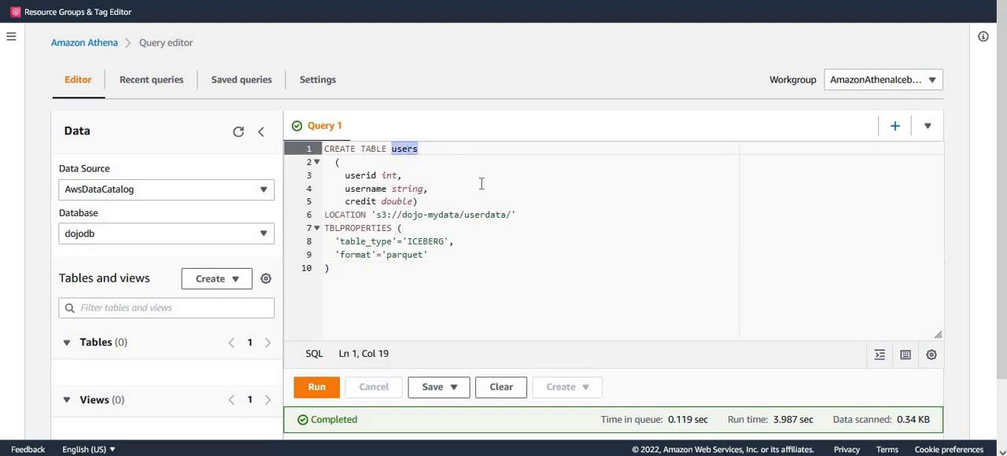
double_click(361, 175)
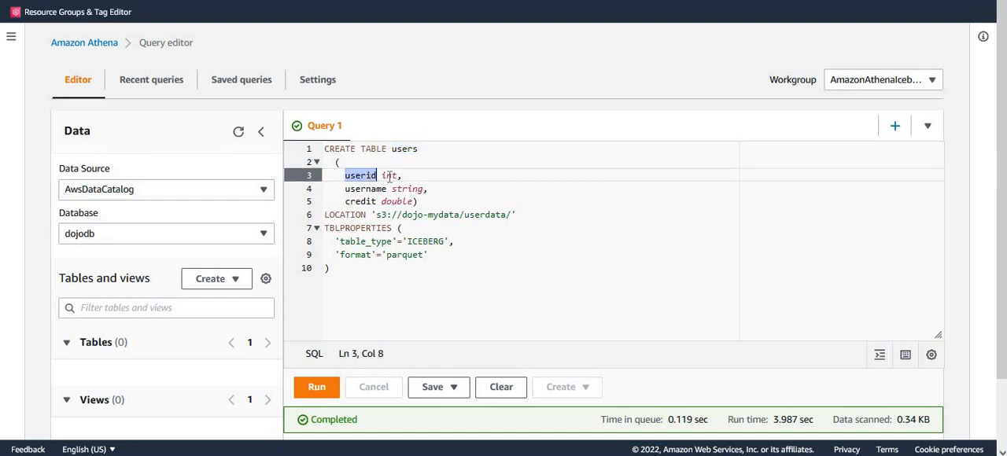
double_click(367, 189)
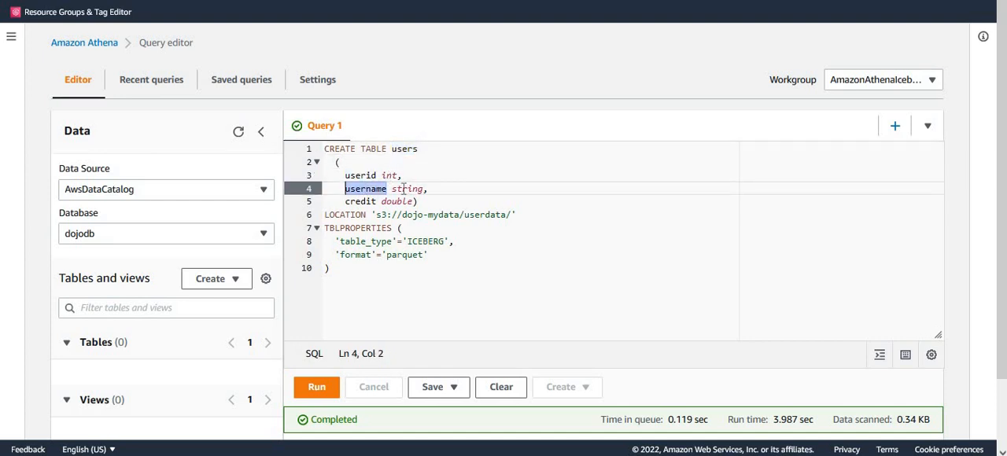
double_click(417, 190)
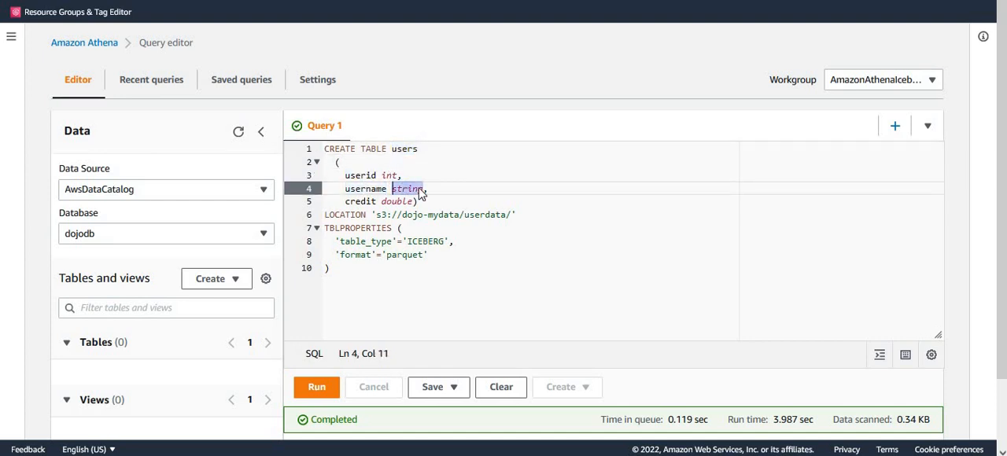
double_click(359, 202)
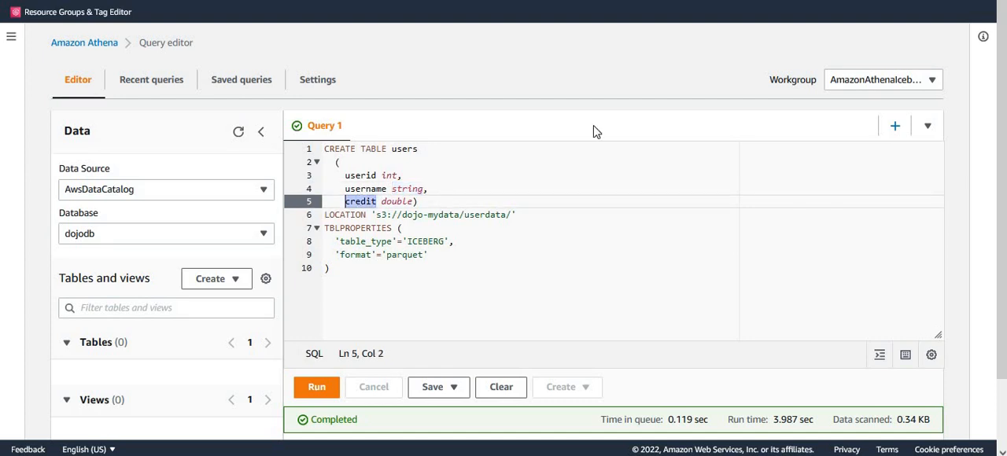
double_click(396, 202)
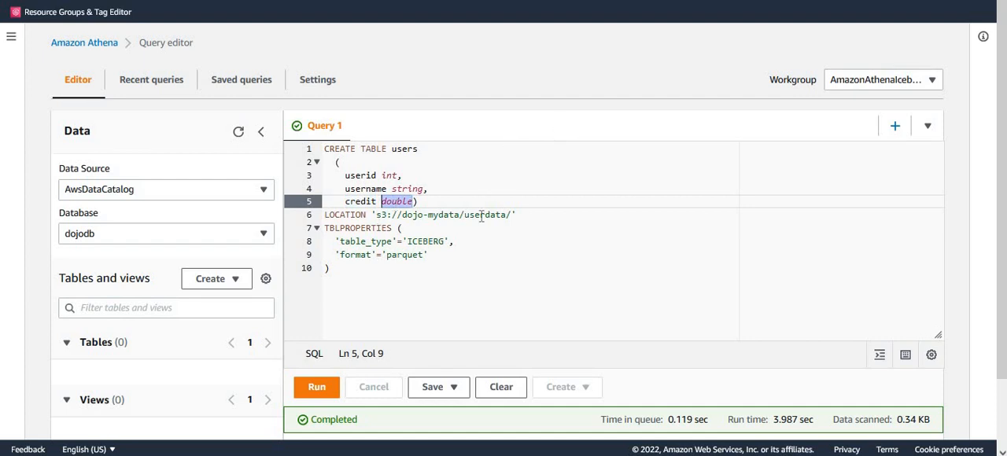
left_click(362, 268)
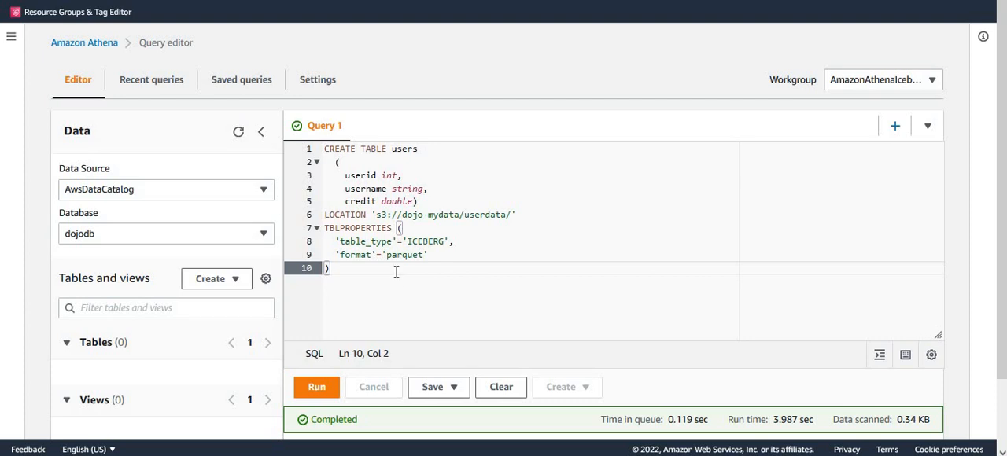
double_click(430, 242)
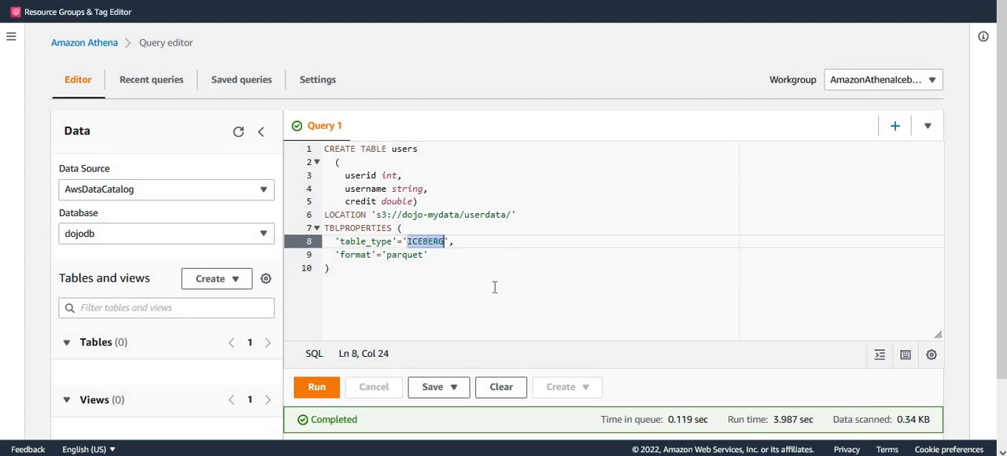
left_click(420, 268)
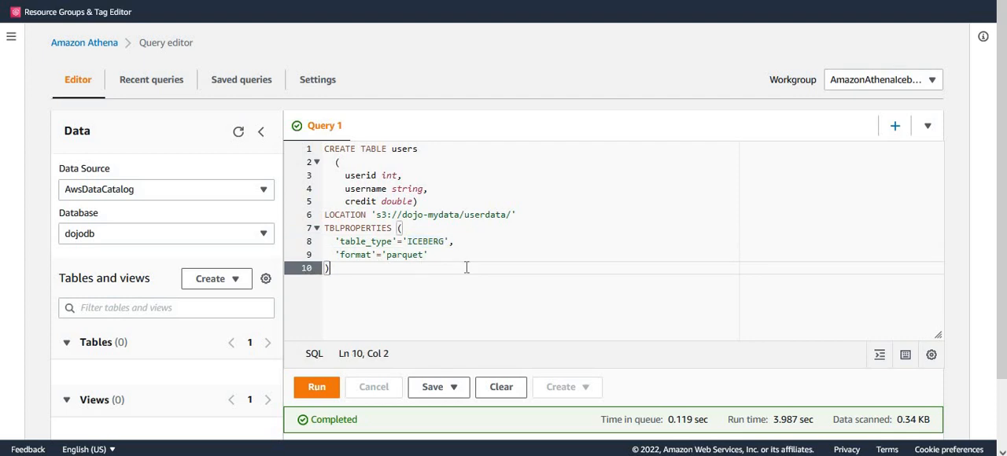
double_click(351, 255)
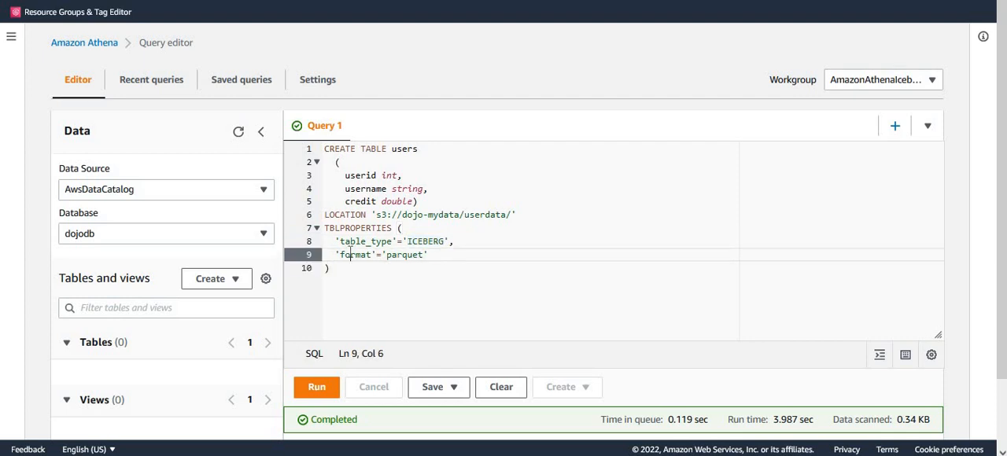
double_click(414, 255)
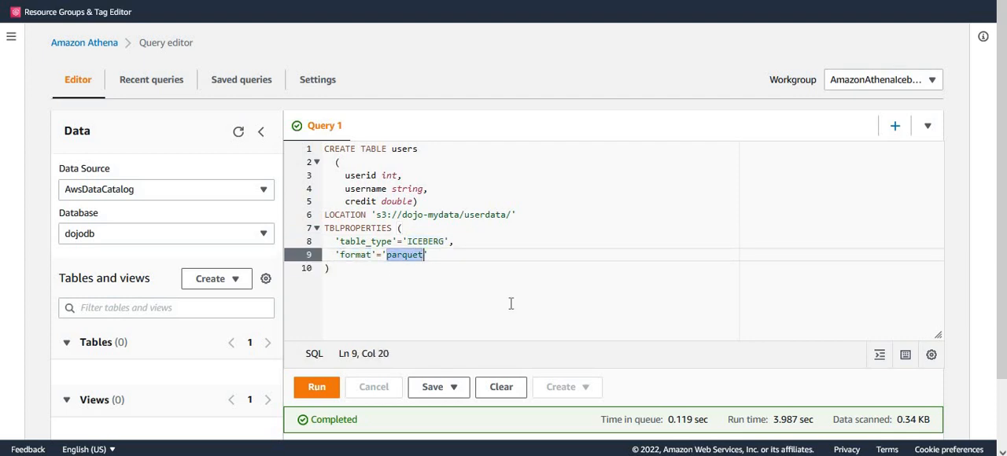
Run the CREATE TABLE statement to create the users Iceberg table in dojodb
left_click(511, 304)
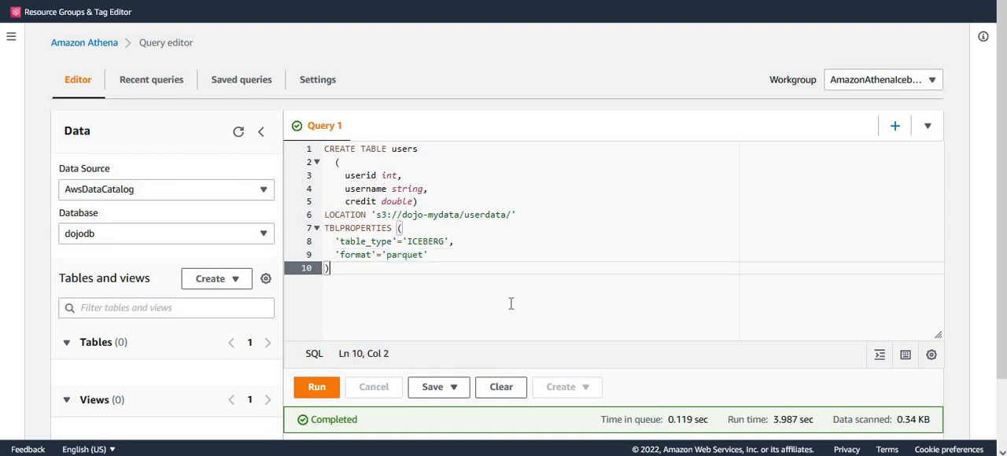
left_click(316, 387)
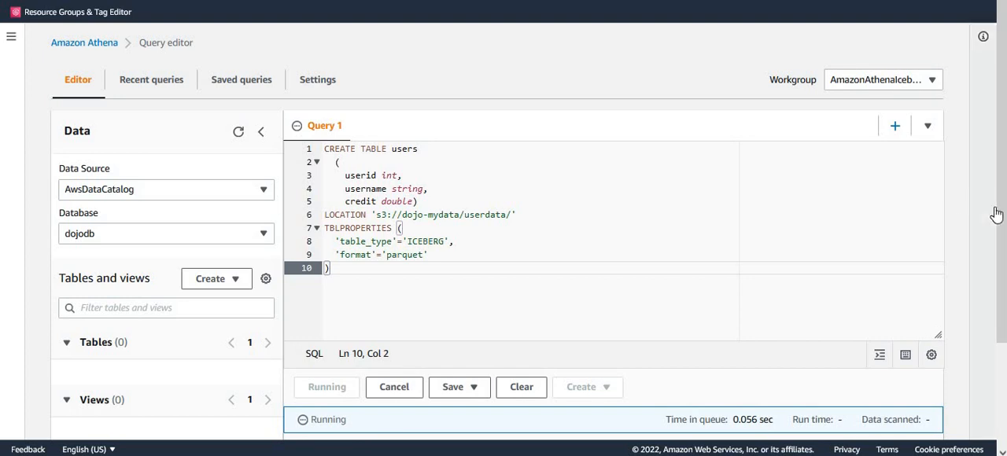
Switch to AWS Glue and open the users table in the Data Catalog to examine its table_type property and column schema
left_click_drag(993, 209, 1001, 358)
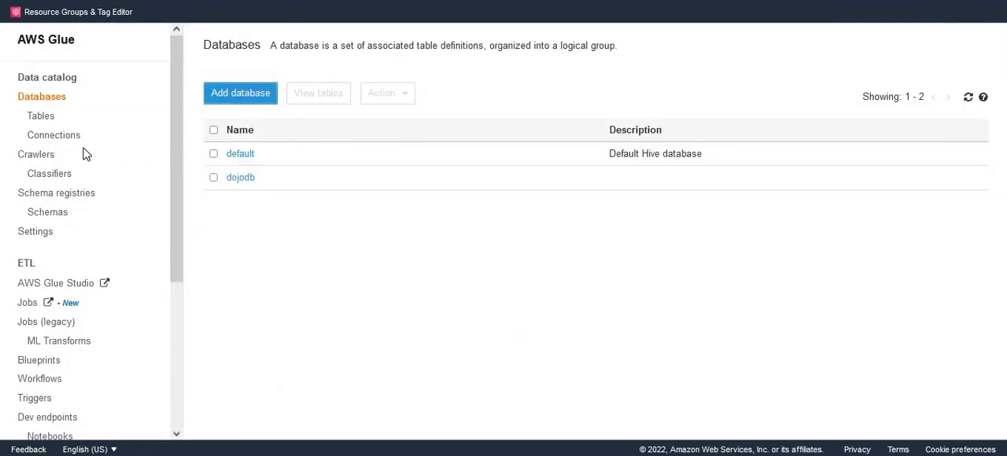
left_click(40, 118)
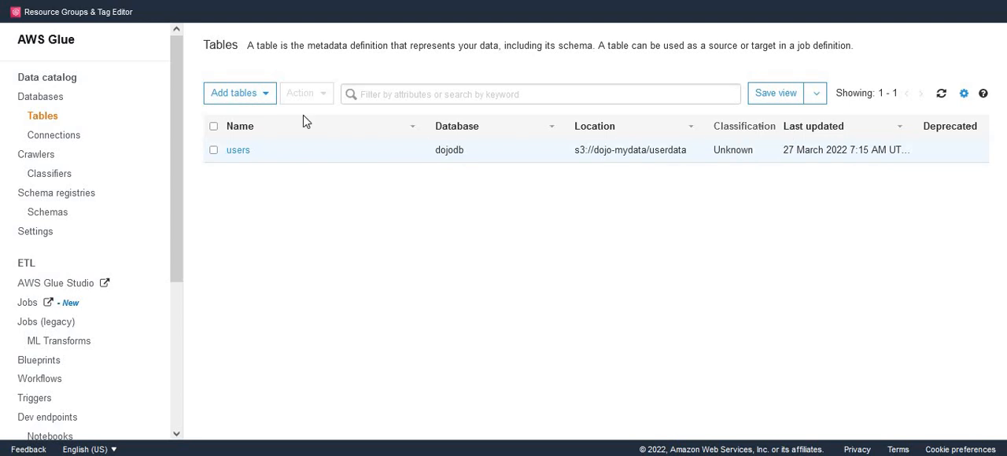
left_click(239, 150)
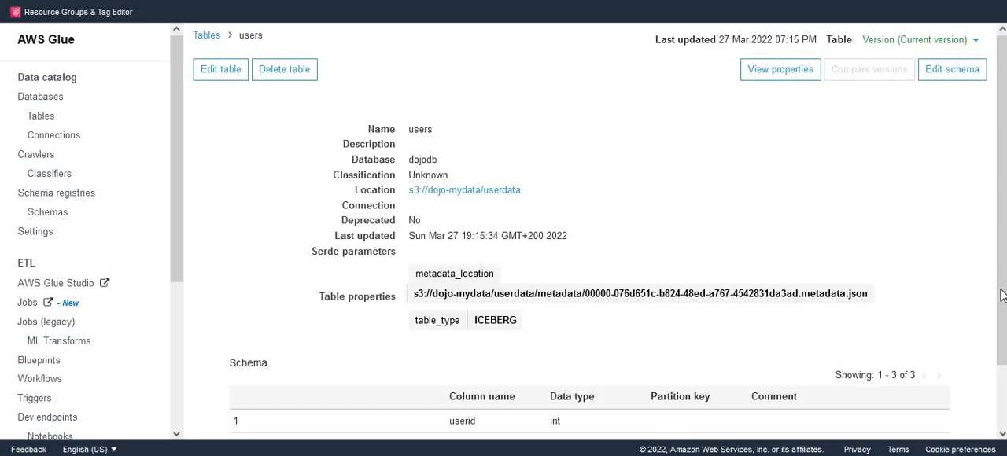
left_click_drag(1004, 345, 1003, 416)
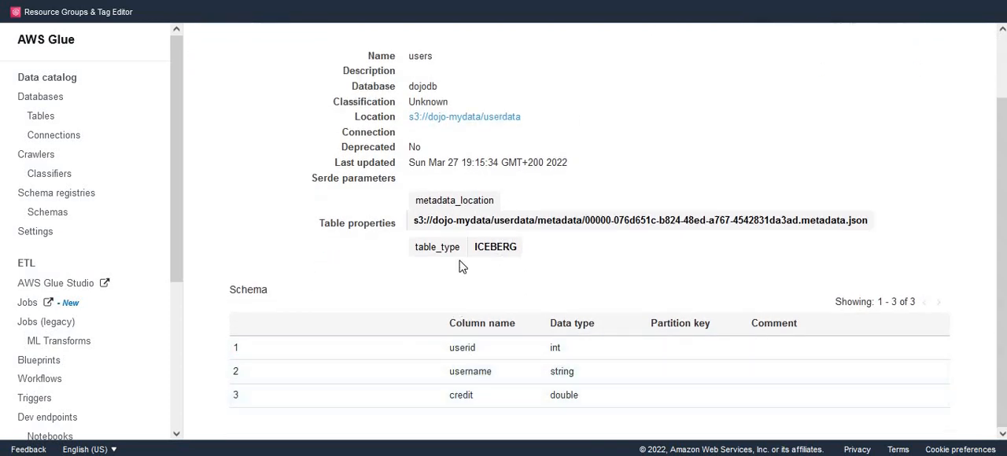
double_click(433, 247)
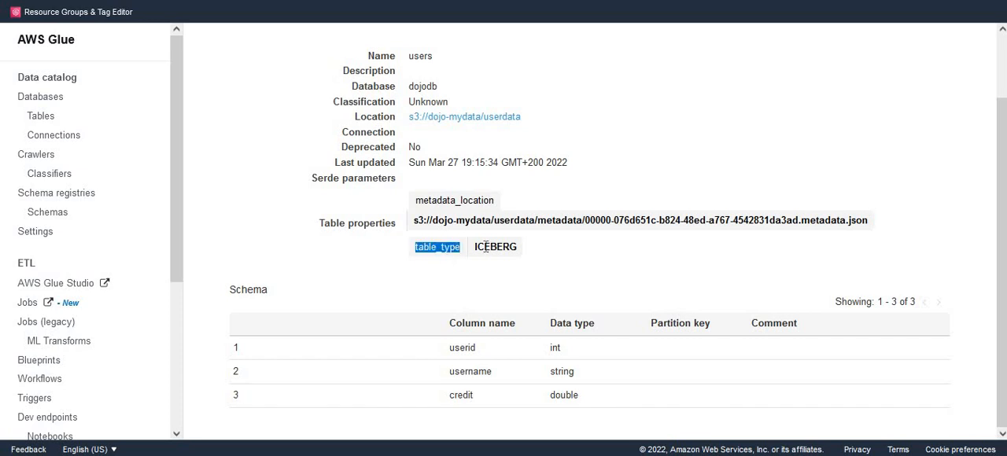
double_click(495, 247)
left_click(563, 282)
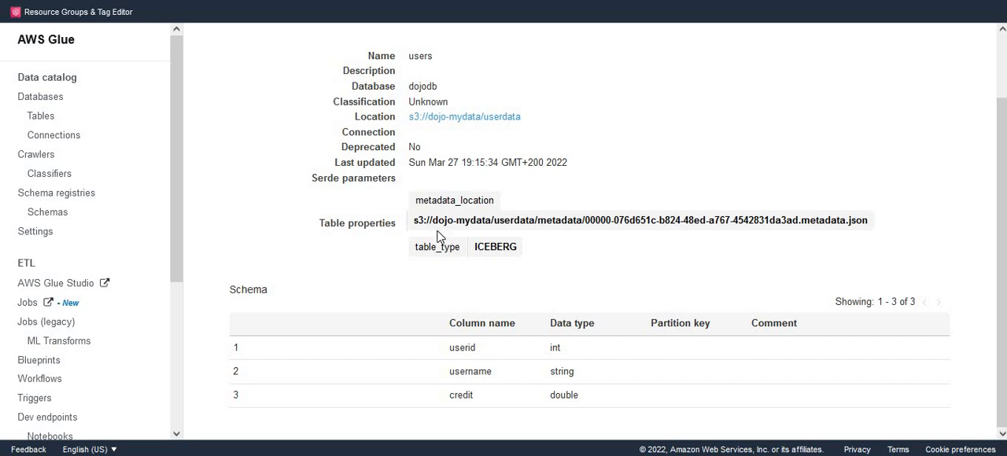
Examine the users table's metadata_location path, from the bucket and folder names through to the metadata JSON file name
double_click(477, 220)
double_click(512, 221)
double_click(560, 220)
left_click_drag(586, 221, 876, 226)
left_click(866, 252)
left_click_drag(587, 221, 866, 248)
left_click(853, 263)
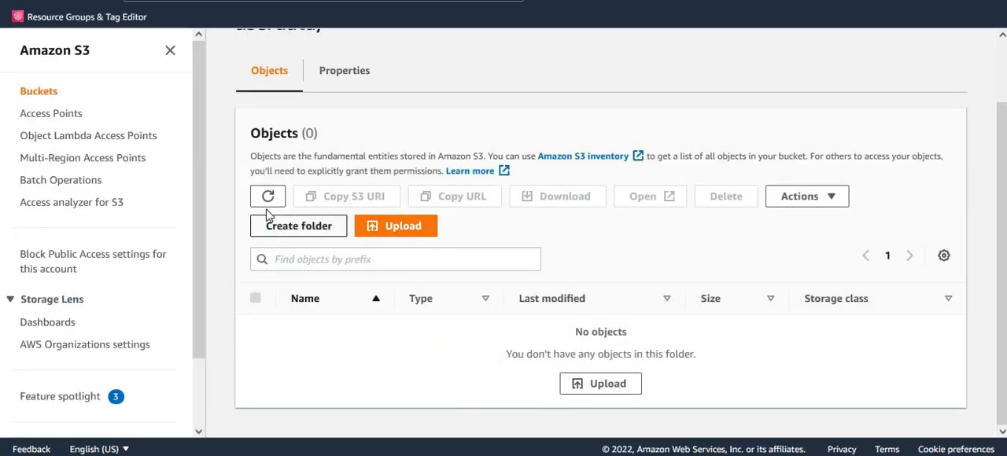
Switch to Amazon S3, refresh the userdata folder, inspect the contents of its metadata folder, and return to userdata
left_click(267, 197)
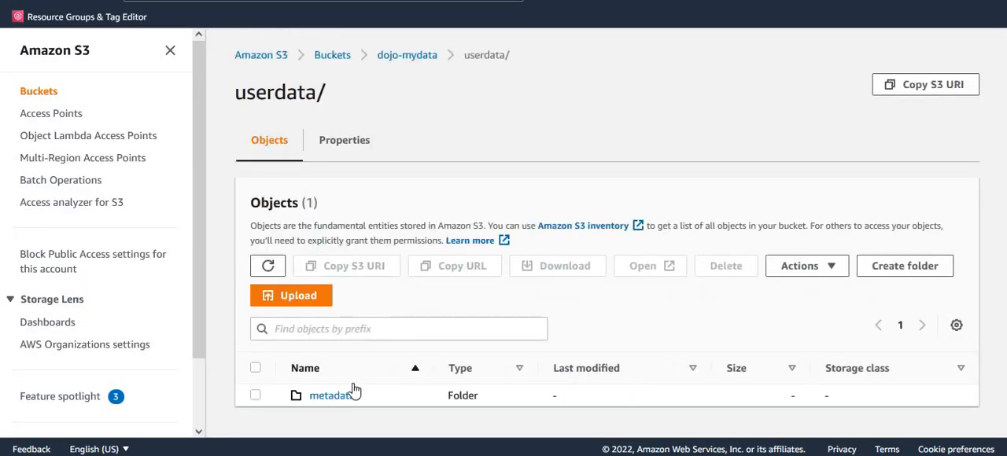
left_click(338, 406)
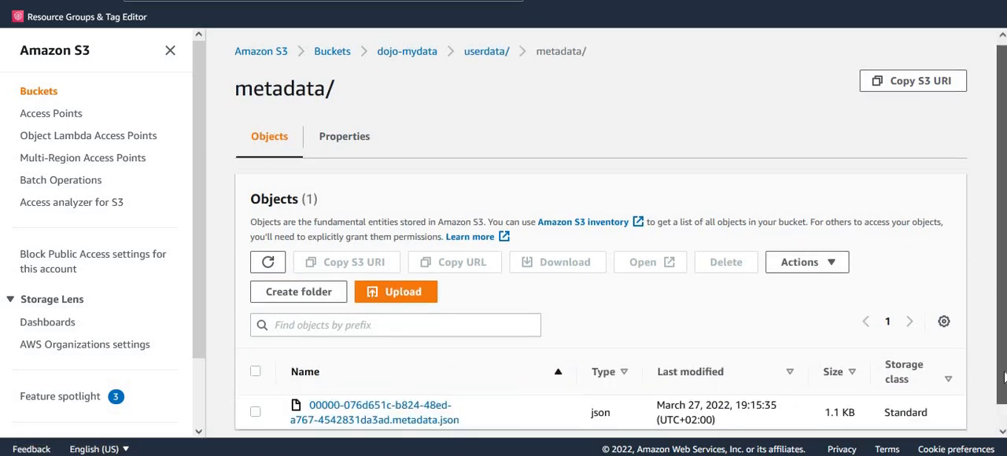
scroll(748, 350, "down", 1)
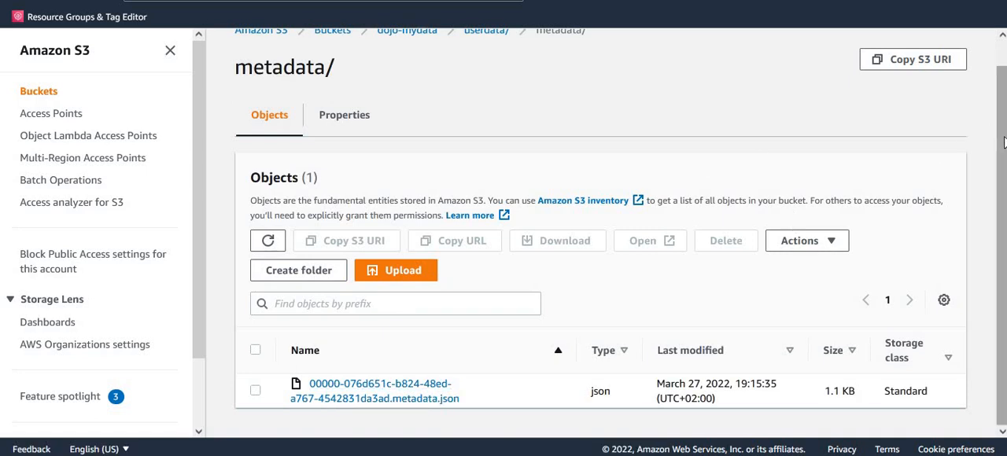
scroll(995, 142, "up", 1)
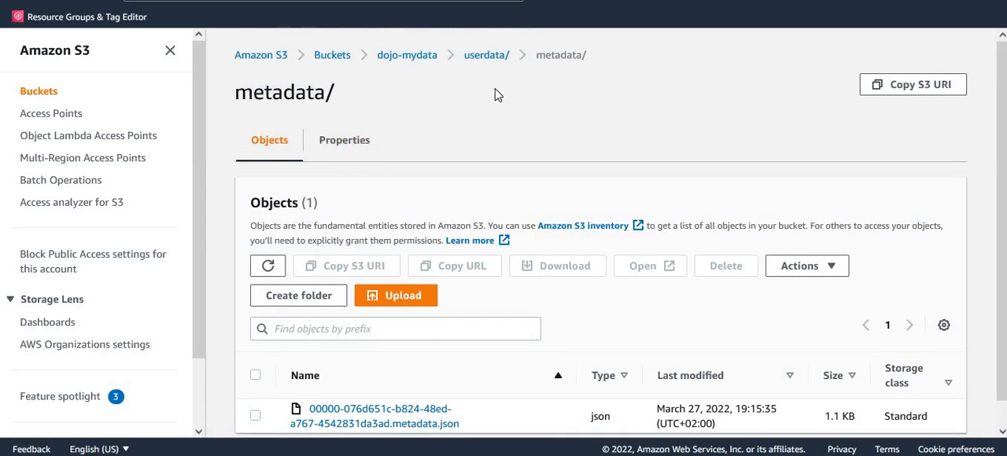
left_click(484, 63)
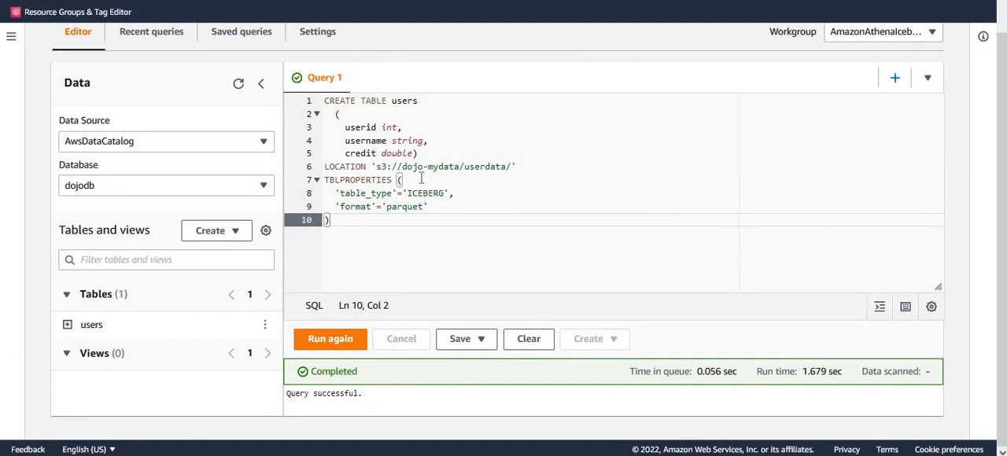
Back in the Athena query editor, add a blank Query 2 and replace Query 1's statement with select * from users
left_click(897, 79)
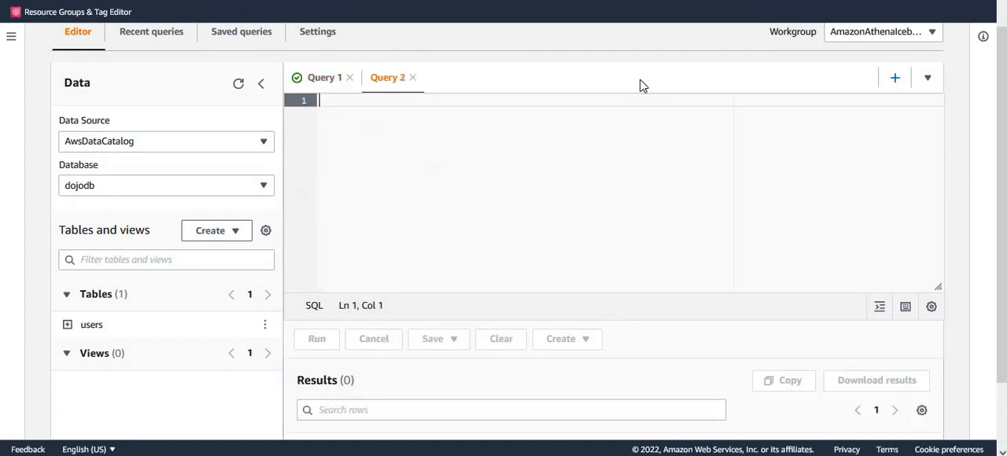
left_click(331, 79)
left_click_drag(337, 229, 310, 97)
key("Delete")
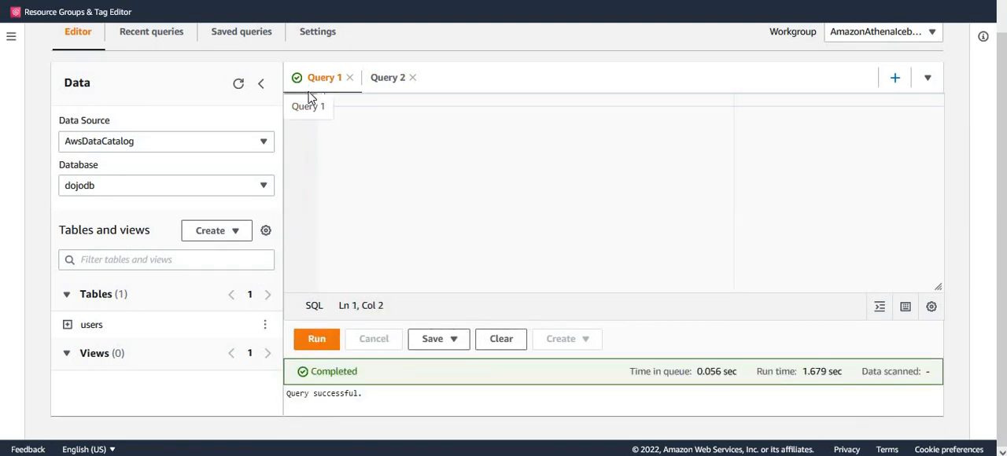
type("sel")
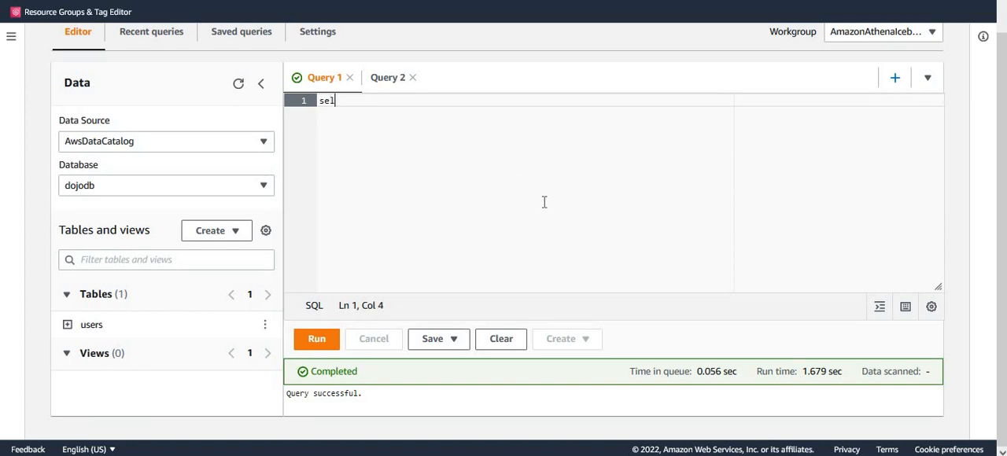
type("ect * from users")
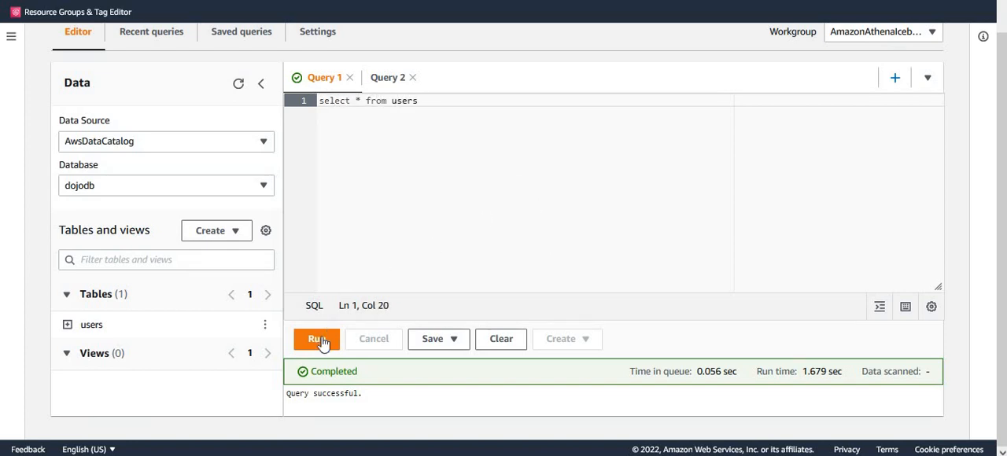
Run the select query on the users table and review its results
left_click(318, 339)
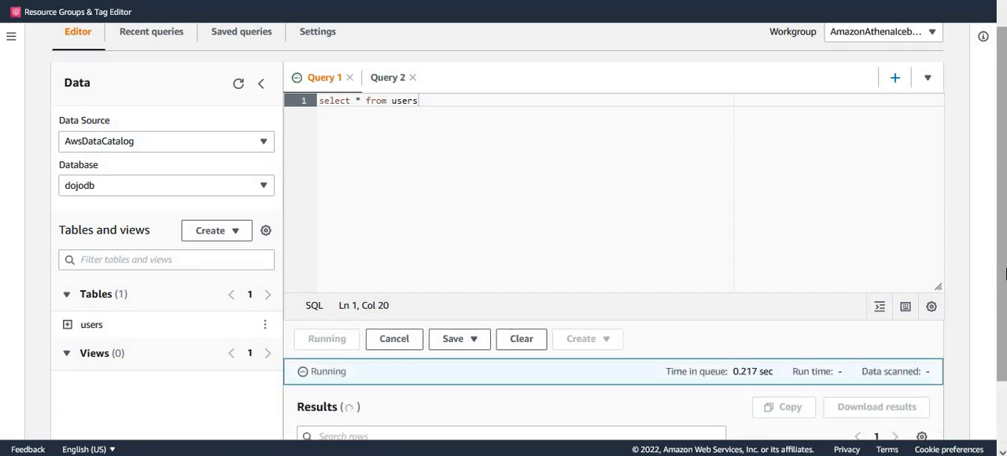
scroll(998, 358, "down", 2)
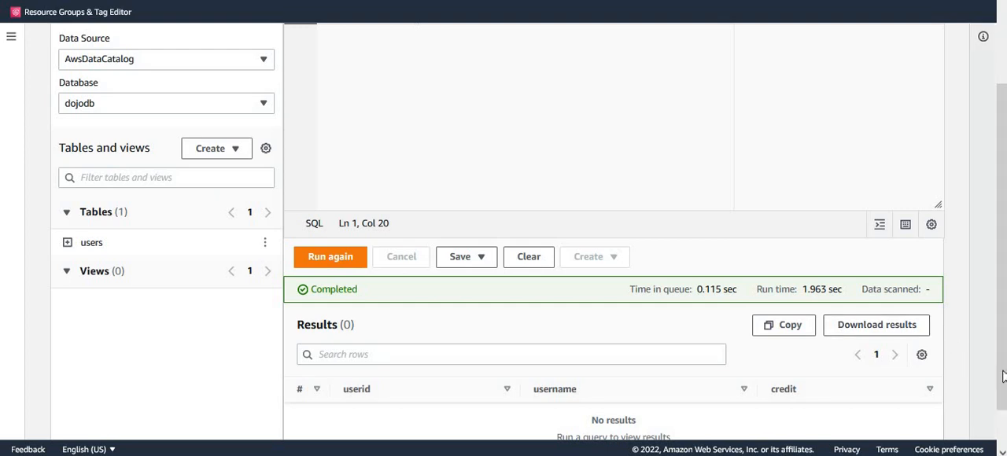
left_click_drag(1003, 377, 1004, 441)
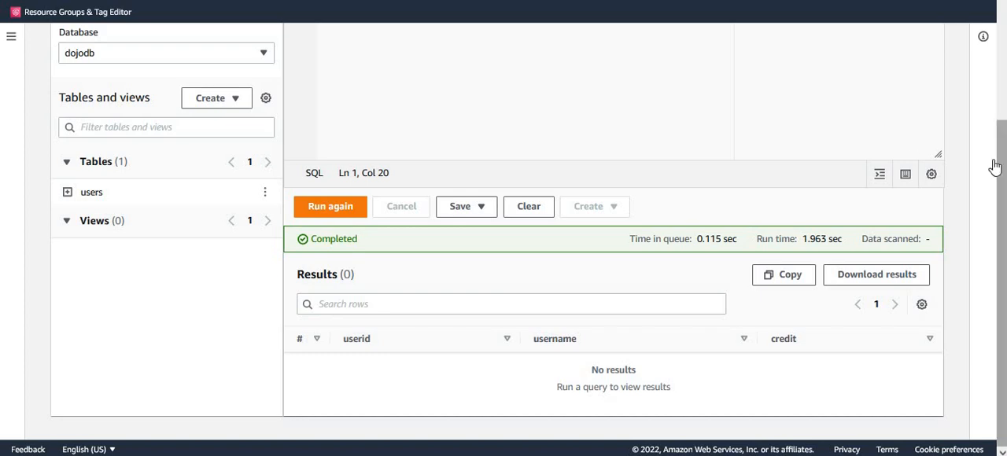
scroll(996, 166, "up", 2)
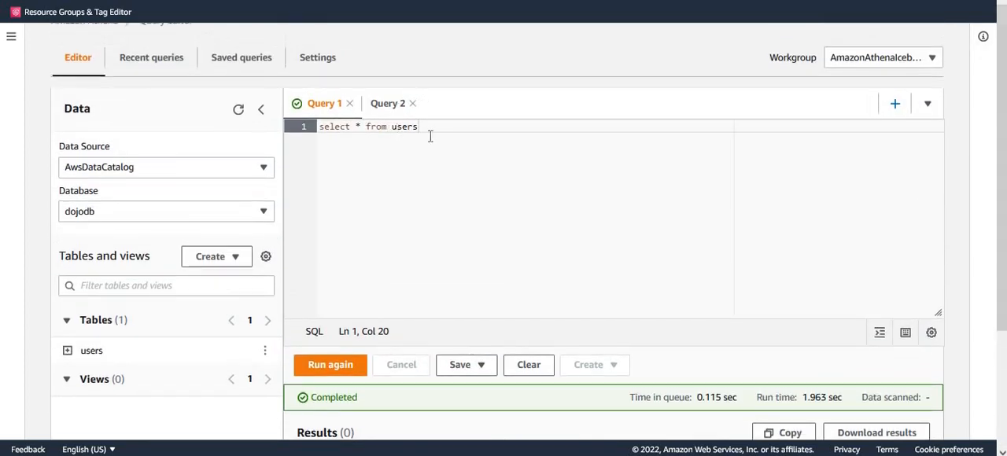
In Query 2, enter and run insert into users values (1,'user1',100.00); to add a record to the users table
left_click(389, 110)
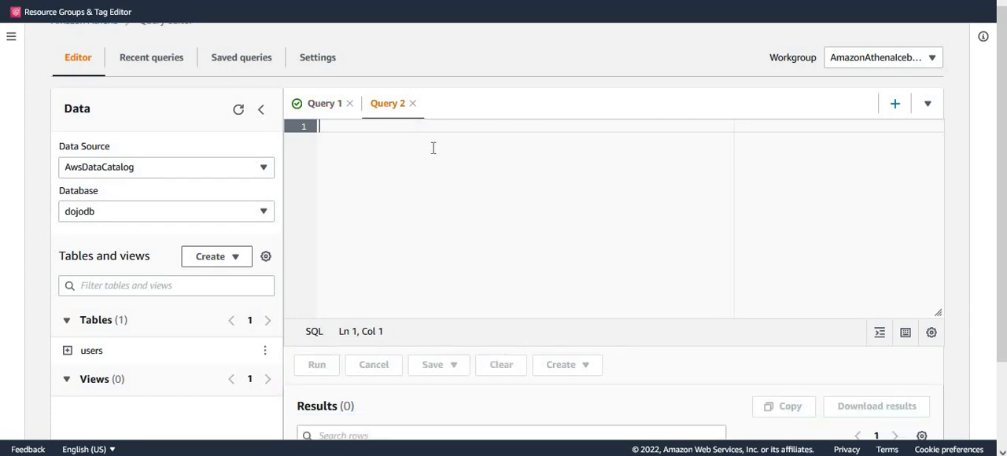
type("insert into users values (1,'user1',100.00);")
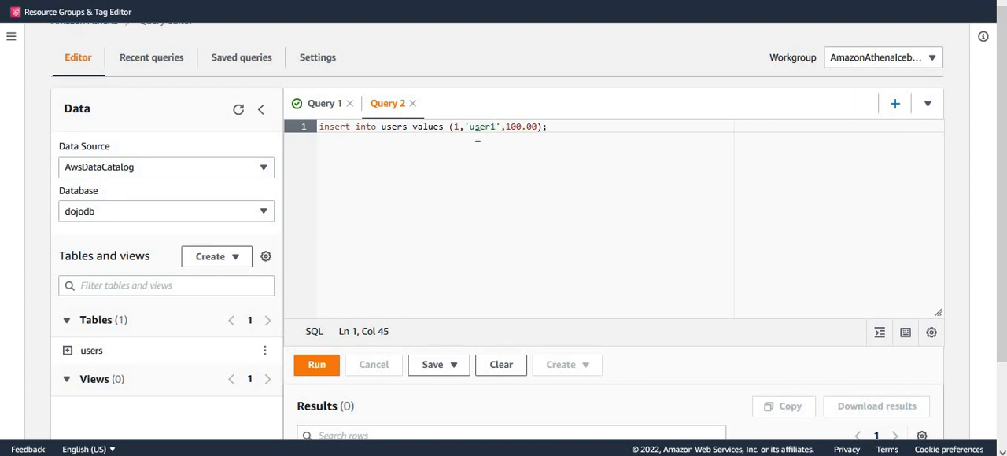
double_click(517, 129)
left_click(320, 369)
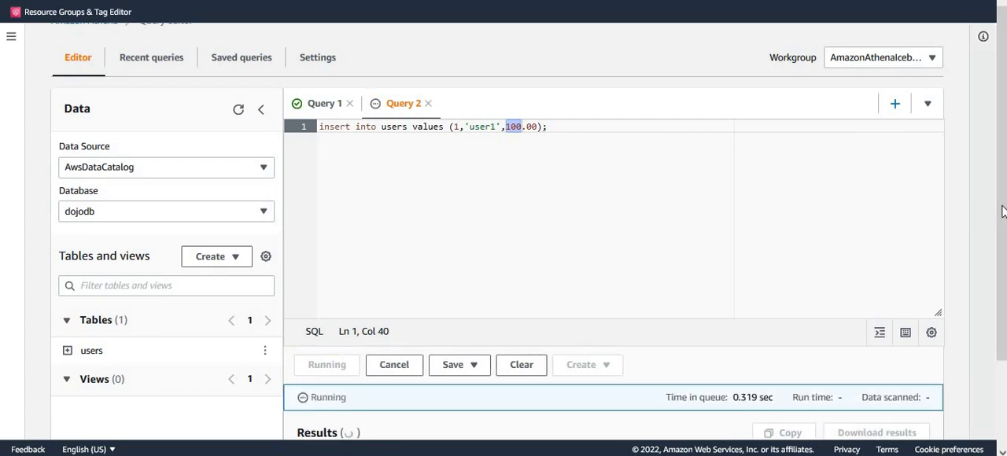
scroll(1002, 211, "down", 3)
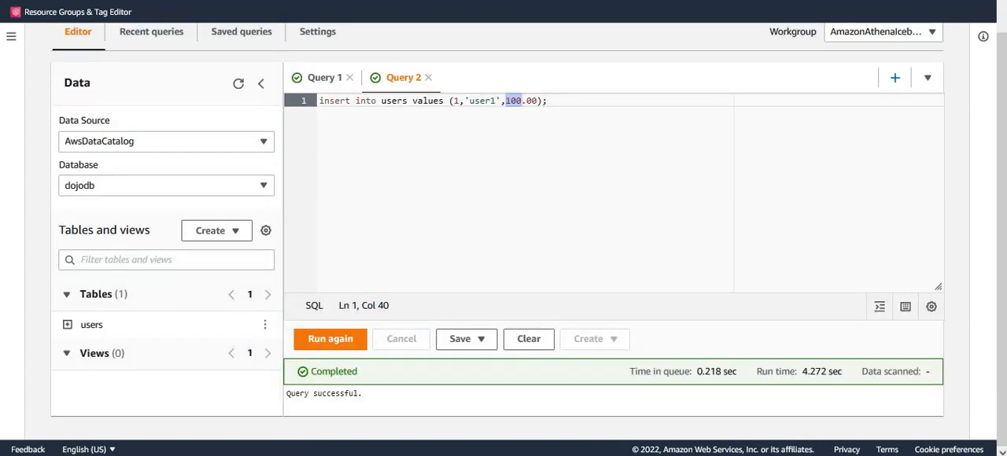
scroll(1005, 203, "up", 2)
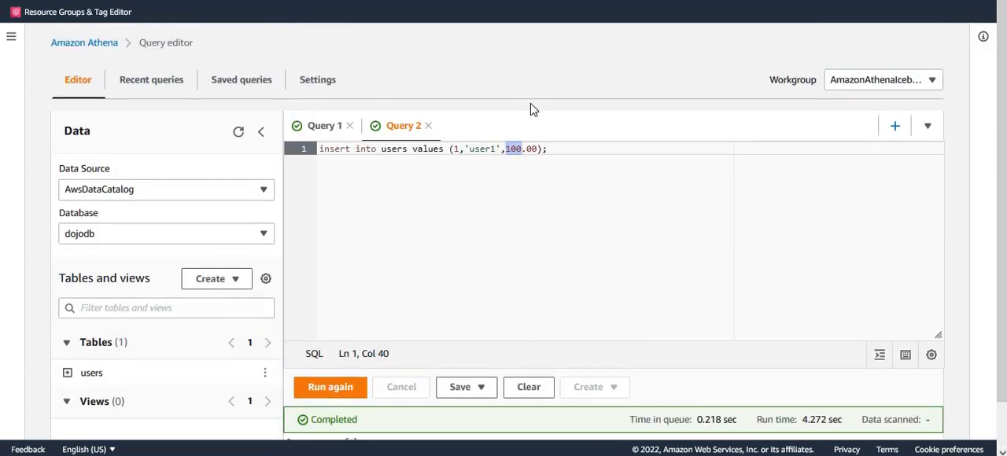
Rerun select * from users in Query 1 and check the returned rows for the inserted record
left_click(326, 126)
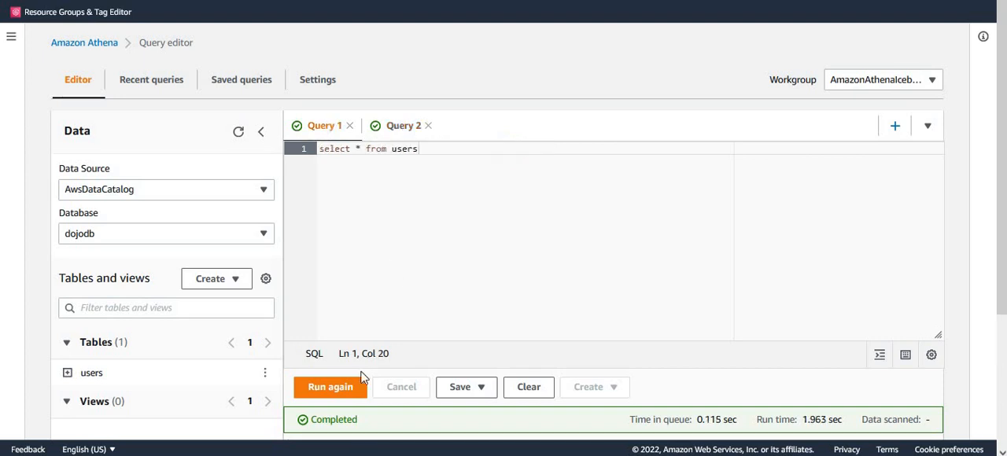
left_click(349, 394)
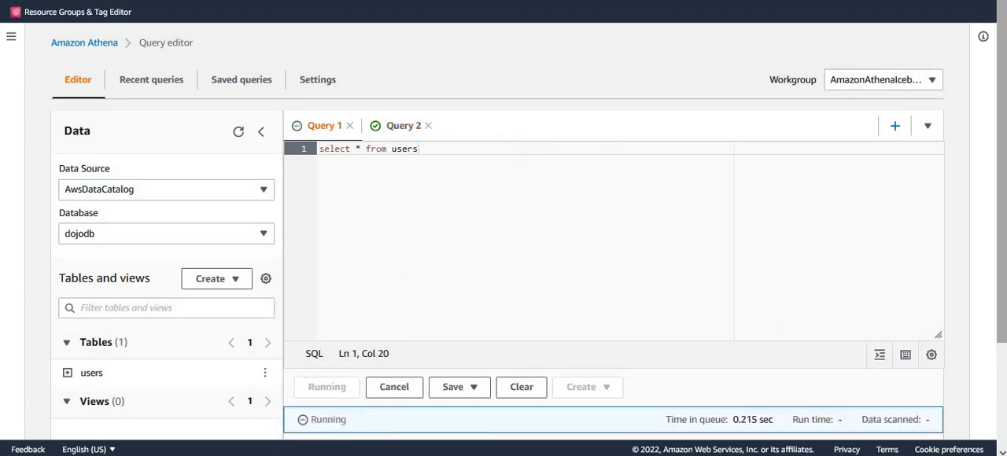
left_click_drag(1002, 246, 1005, 369)
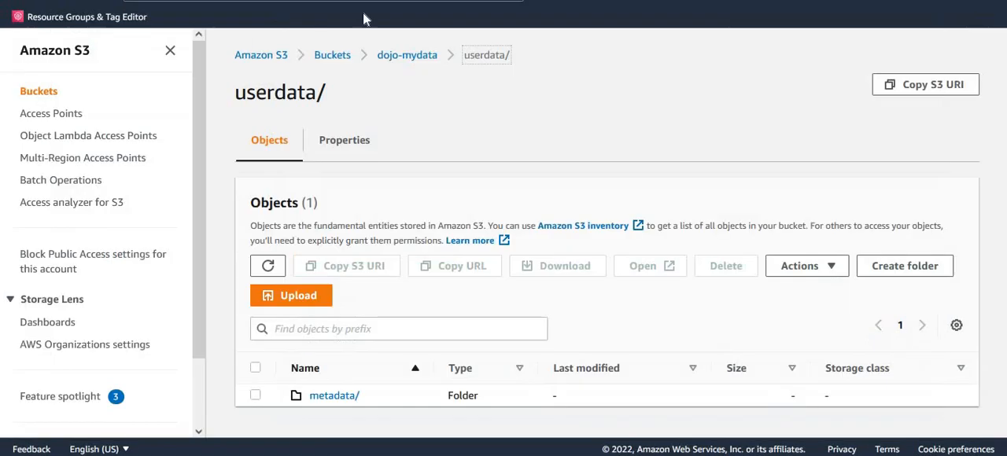
Switch to Amazon S3, refresh the userdata folder, and browse its data folder down to the innermost userdata folder to examine the stored file
left_click(268, 266)
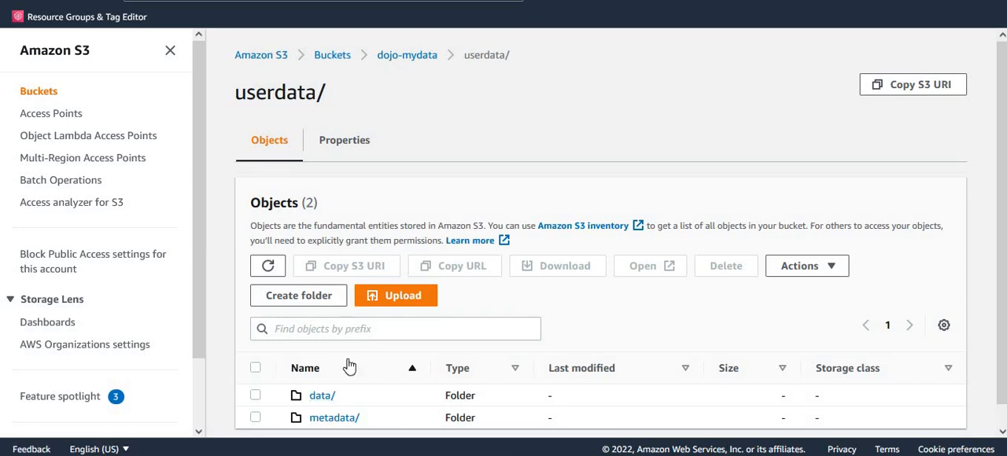
left_click(323, 397)
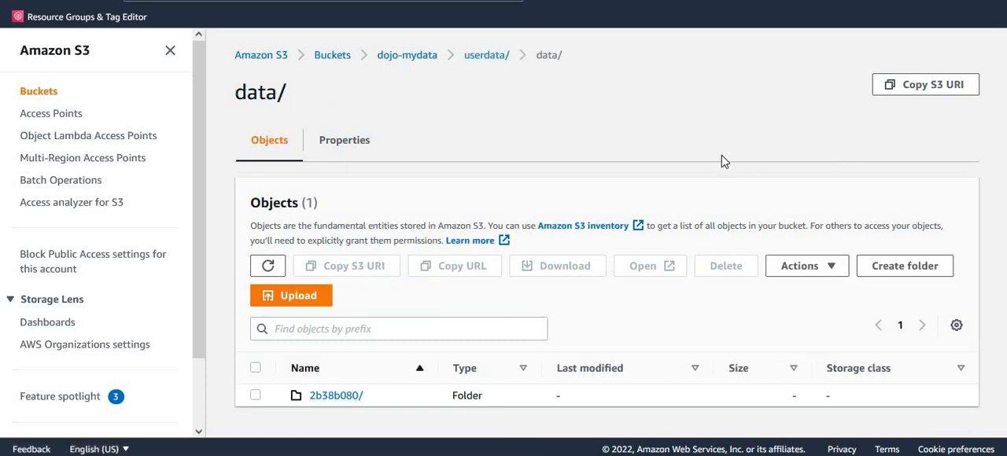
left_click(334, 398)
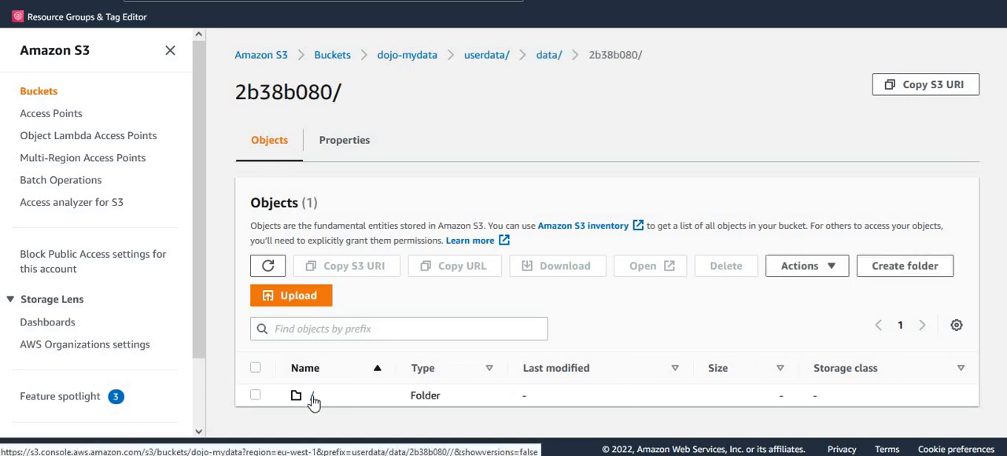
left_click(312, 397)
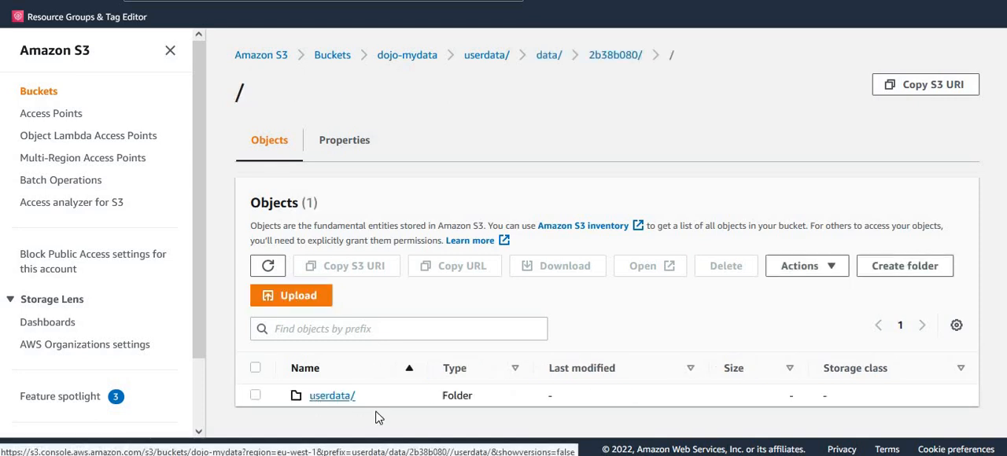
left_click(332, 397)
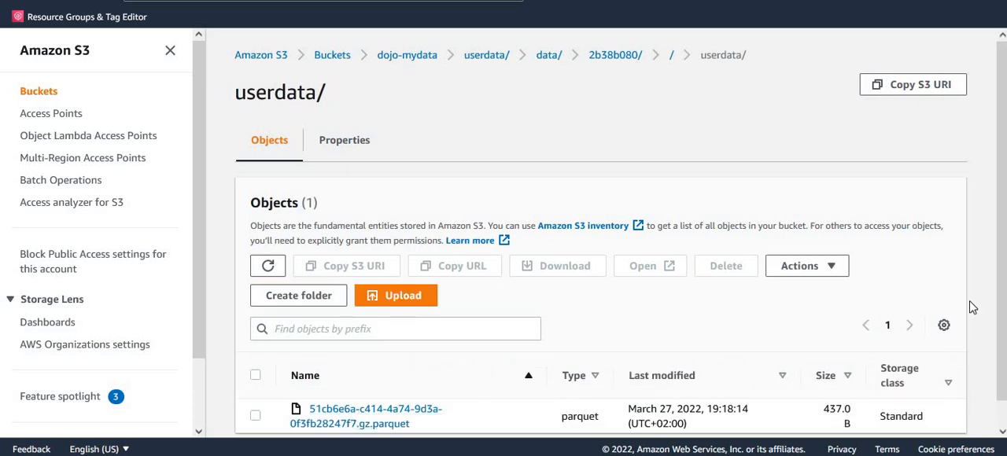
scroll(998, 330, "down", 2)
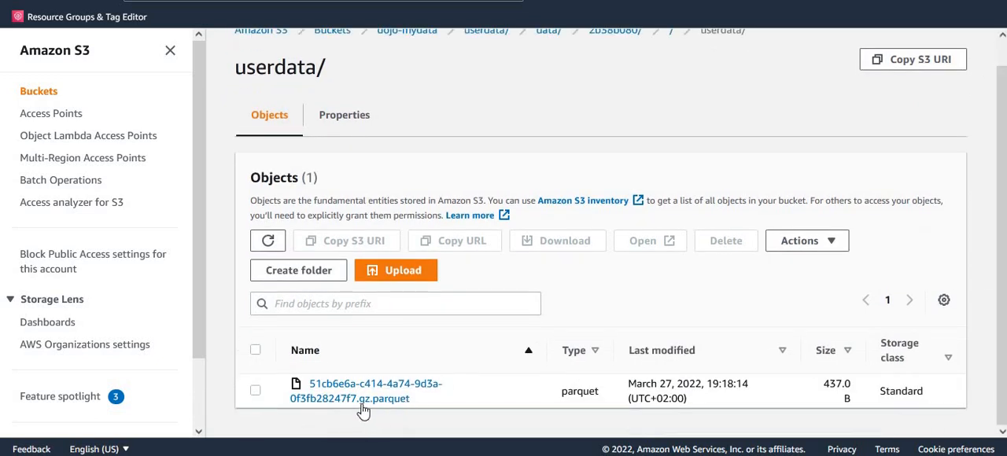
Query the stored parquet file with S3 Select in CSV output format, running SELECT * FROM s3object s LIMIT 5
left_click(255, 391)
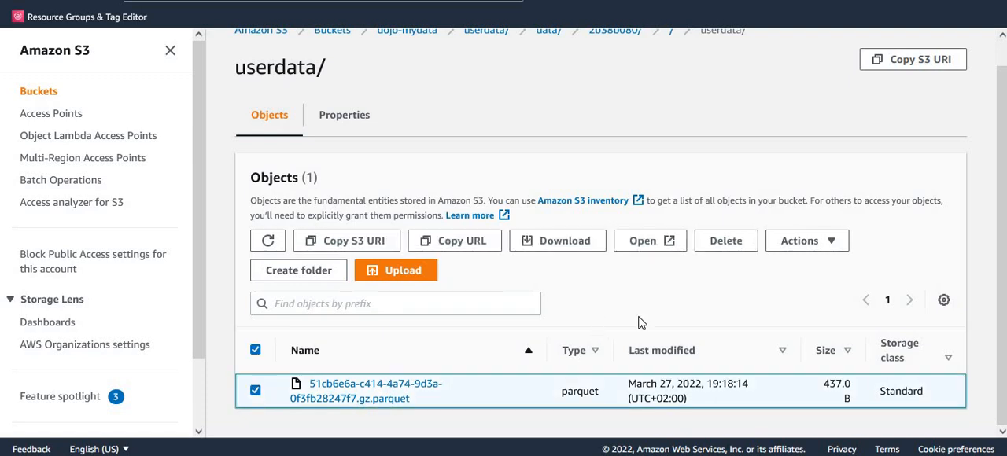
left_click(833, 245)
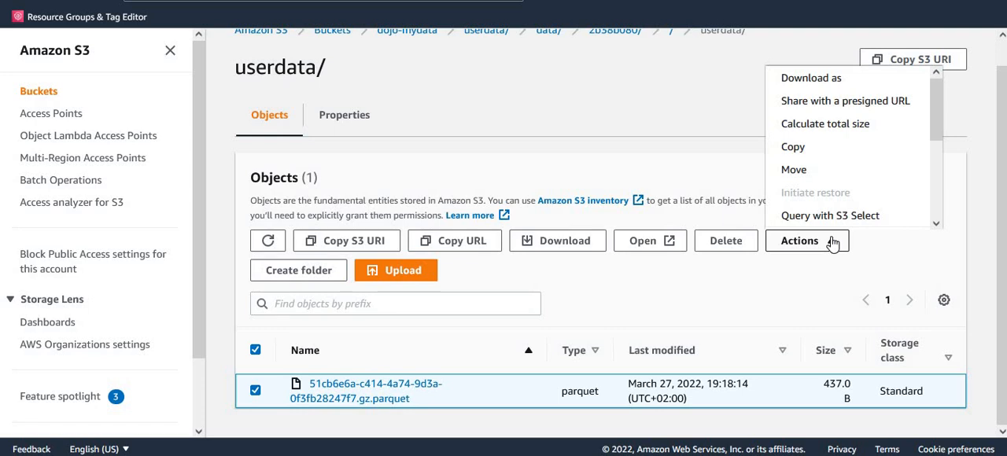
left_click(831, 219)
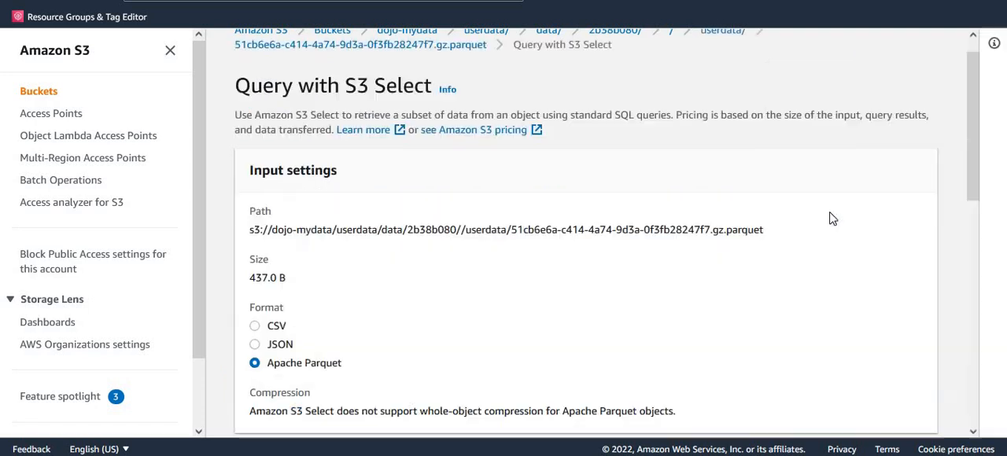
left_click_drag(976, 144, 970, 258)
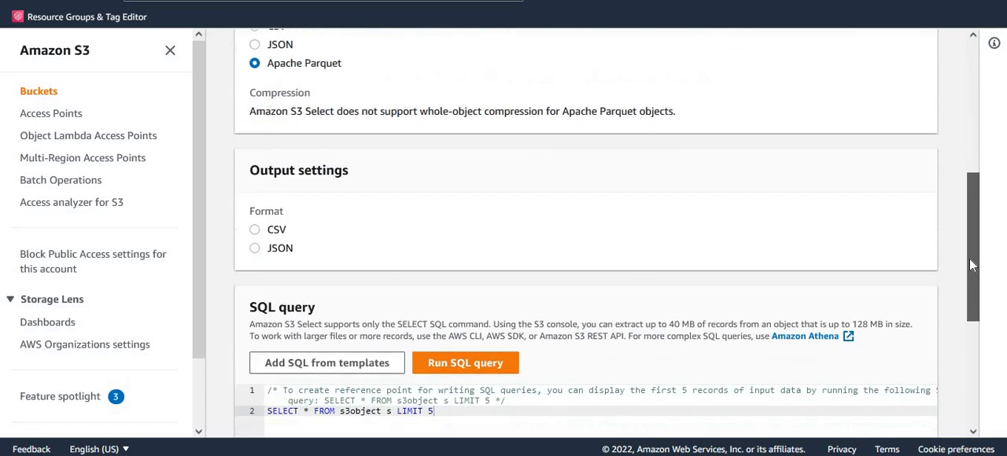
left_click(270, 231)
left_click_drag(979, 272, 975, 400)
left_click(473, 104)
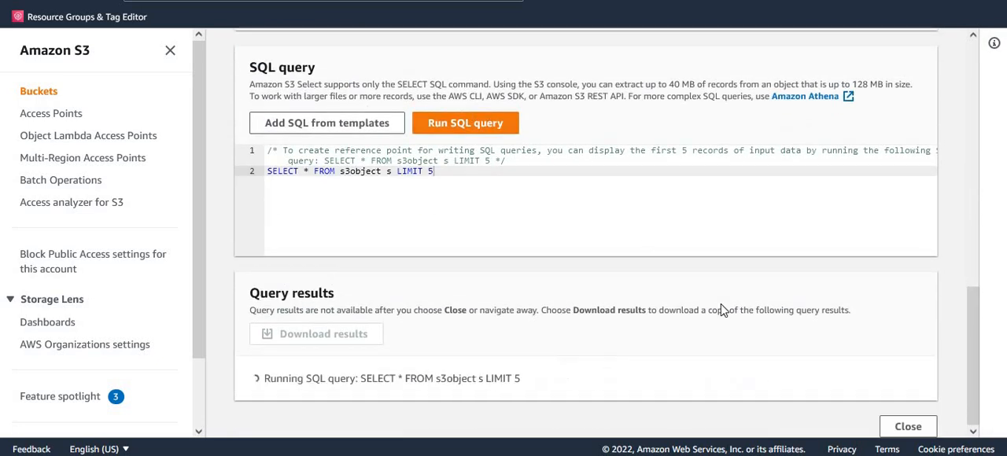
Examine the raw record in the S3 Select query results and return to the upper userdata folder of the dojo-mydata bucket
left_click_drag(975, 316, 969, 411)
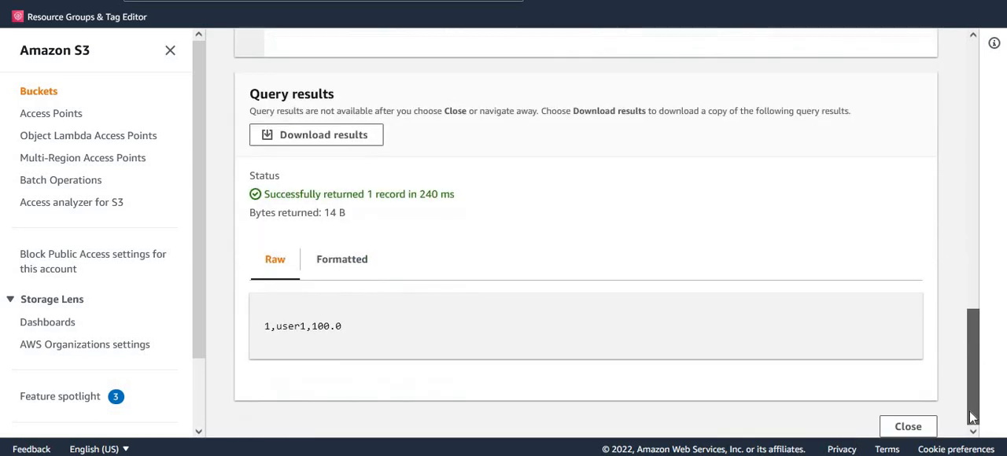
double_click(321, 325)
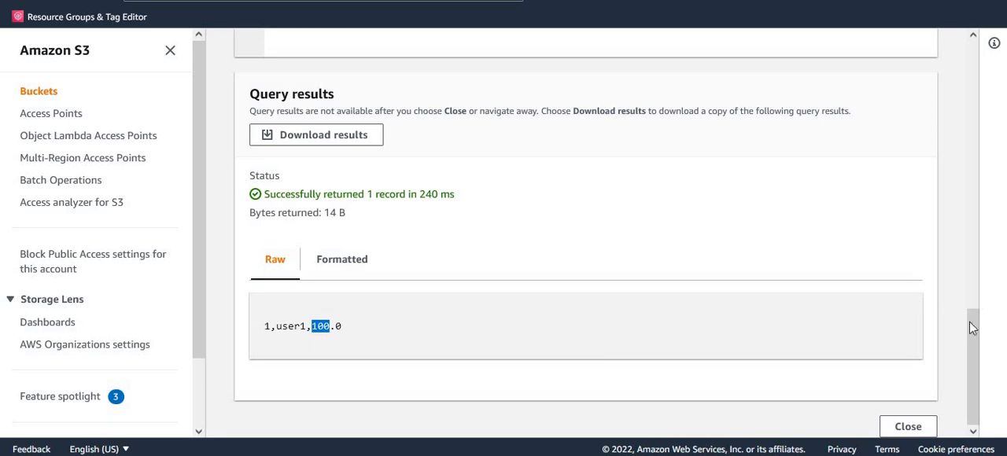
left_click_drag(971, 315, 990, 24)
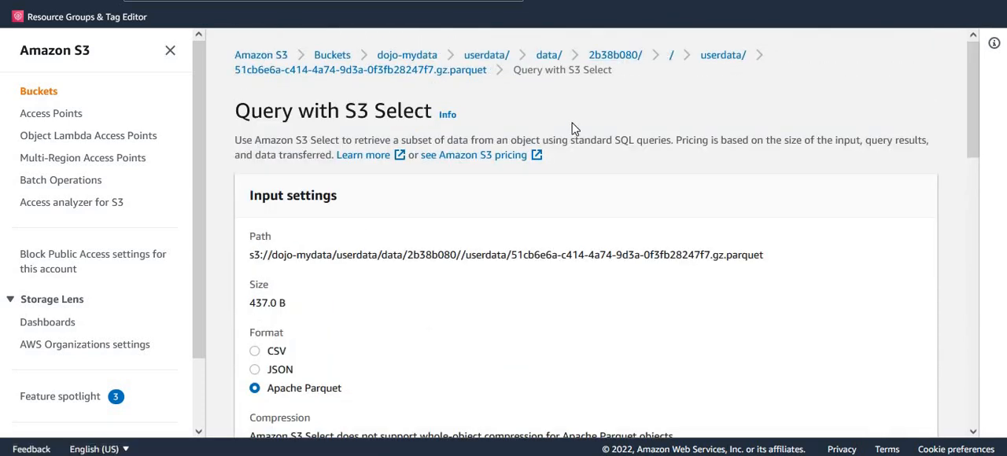
left_click(473, 61)
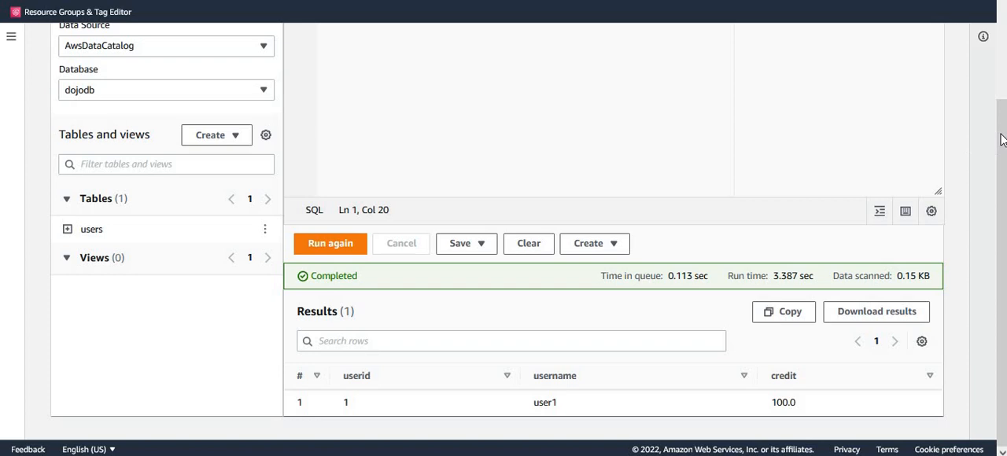
Switch to Athena and run in Query 1: insert into users values (2,'user2',55.00), (3,'user3',120.00), (4,'user4',240.00), (5,'user5',00.00), (6,'user6',12.00), (7,'user7',100.00);
scroll(998, 137, "up", 2)
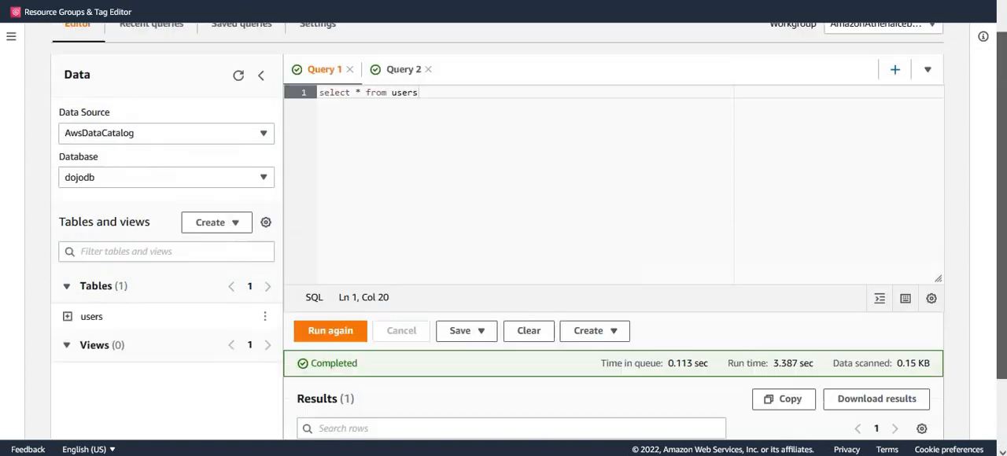
scroll(416, 124, "up", 1)
left_click_drag(421, 130, 244, 124)
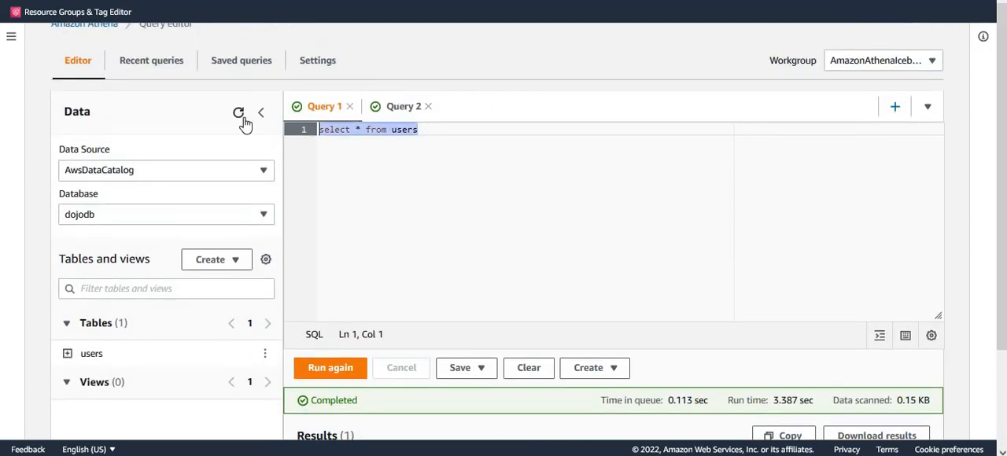
type("insert into users values (2,'user2',55.00), (3,'user3',120.00), (4,'user4',240.00), (5,'user5',00.00), (6,'user6',12.00), (7,'user7',100.00);")
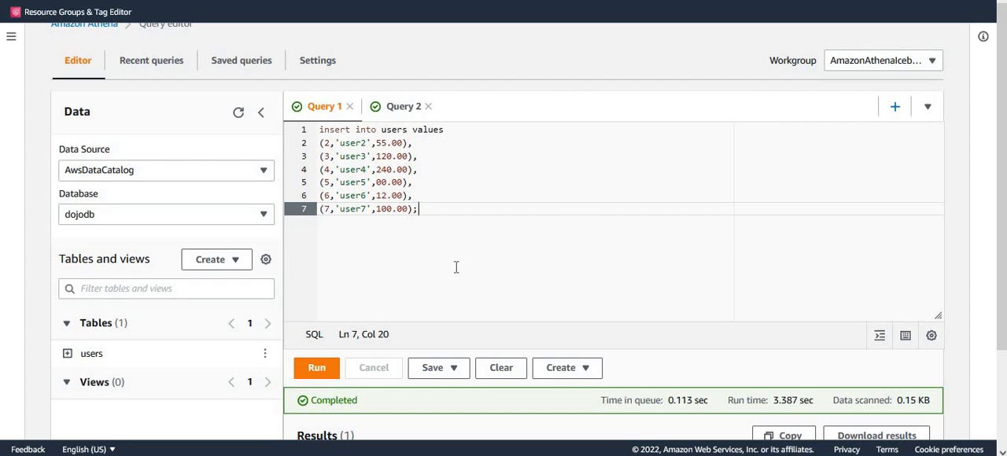
left_click(318, 370)
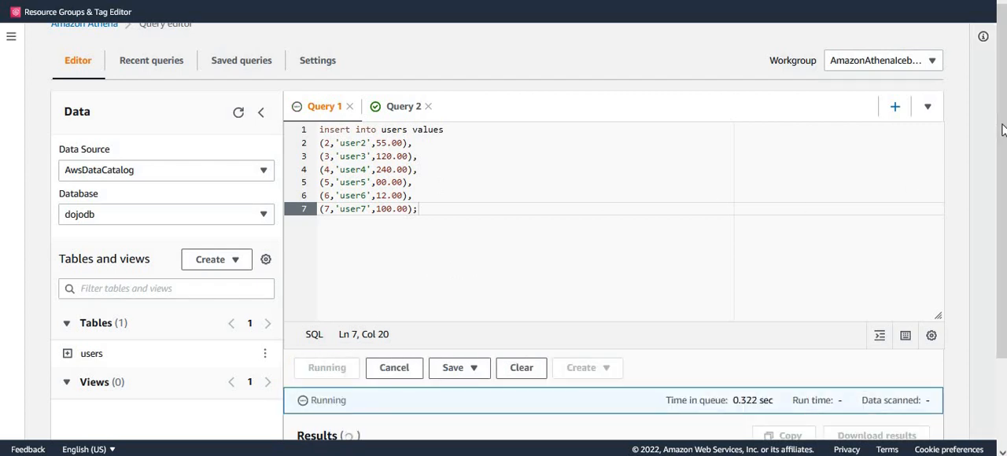
scroll(1000, 204, "down", 3)
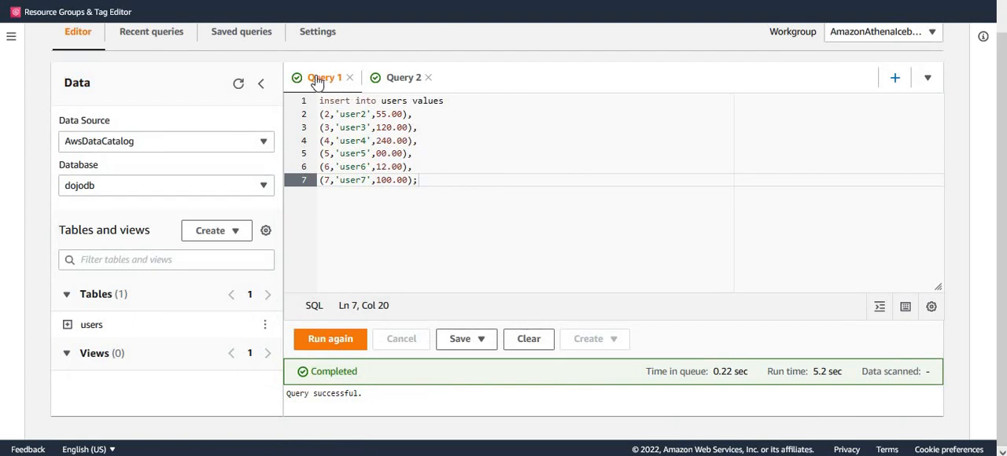
Replace the statement in Query 2 with select * from users, run it, and review the returned rows
left_click(405, 78)
left_click_drag(559, 109, 264, 107)
type("select")
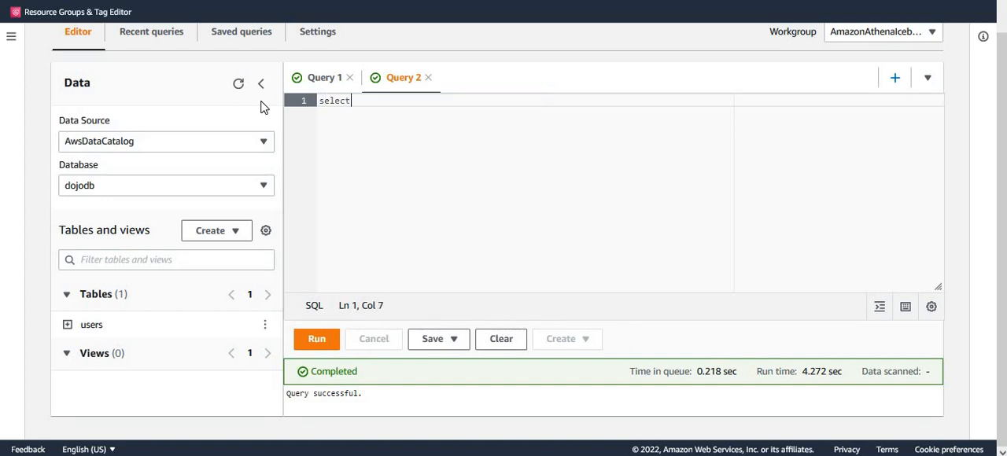
type(" * from users")
left_click(324, 345)
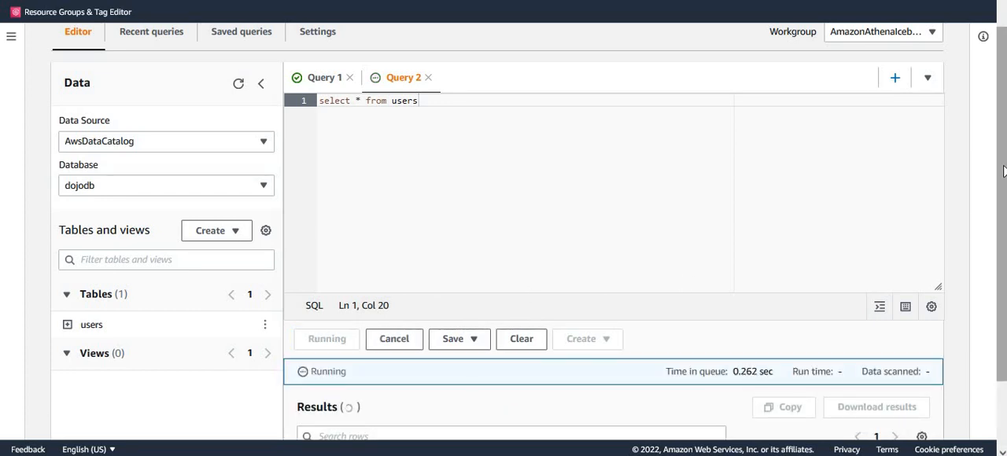
scroll(998, 236, "down", 2)
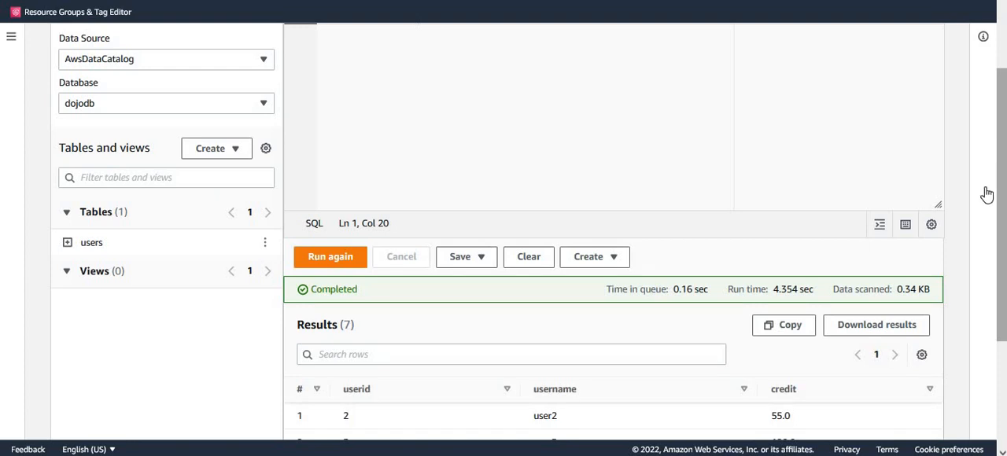
scroll(1003, 236, "down", 4)
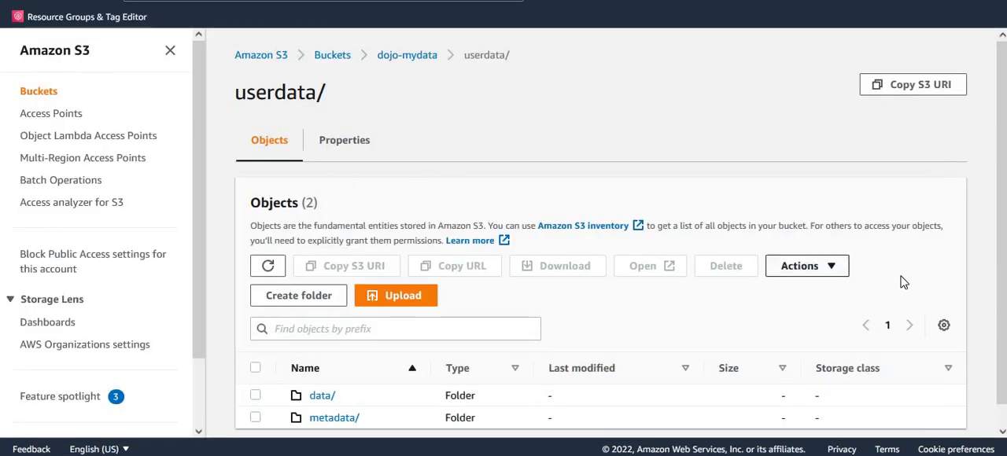
Switch to Amazon S3, examine the files in the userdata metadata folder, and go back to open the data folder
scroll(987, 279, "down", 1)
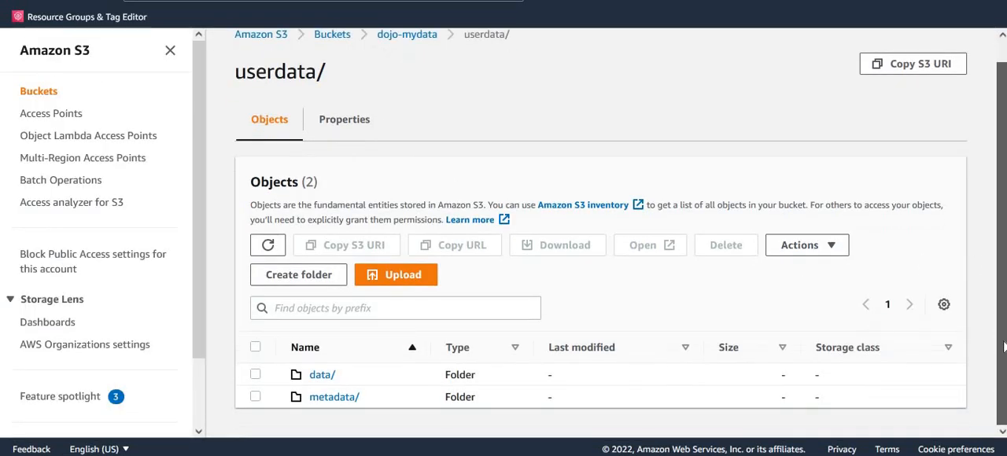
left_click(337, 398)
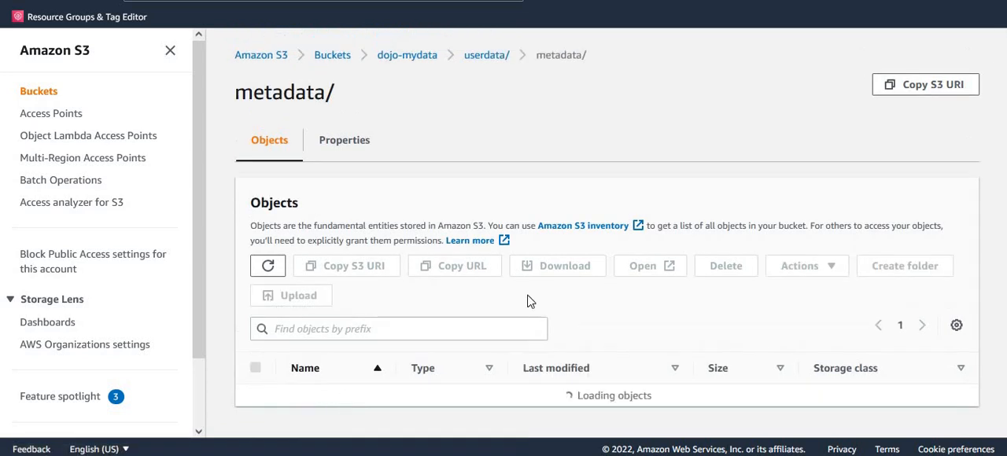
scroll(1000, 181, "down", 2)
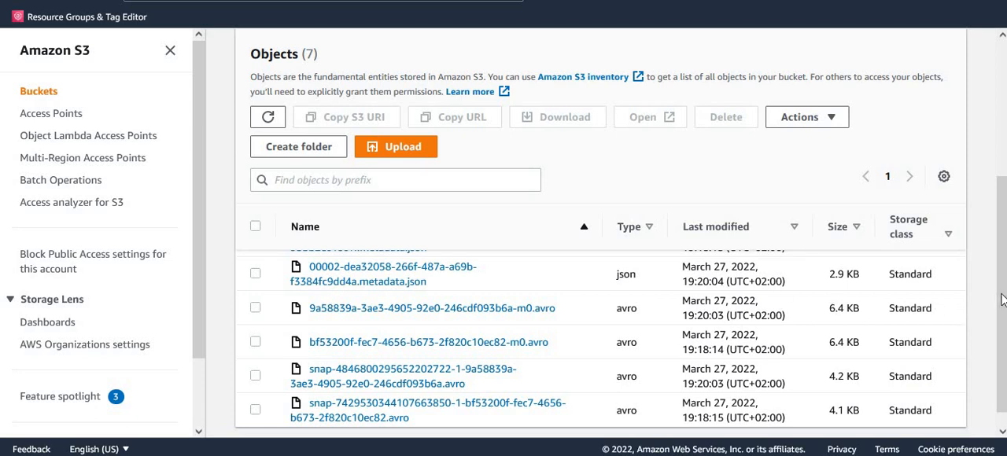
left_click_drag(1002, 294, 1002, 195)
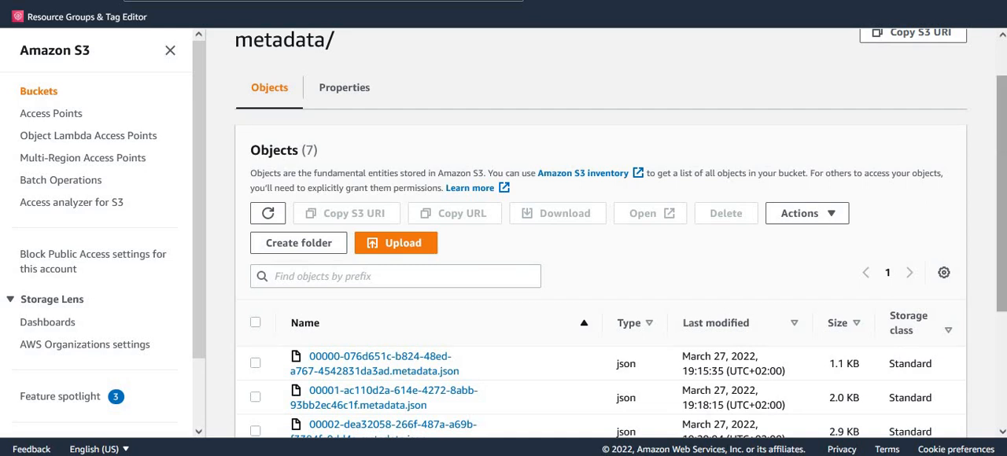
scroll(439, 160, "up", 1)
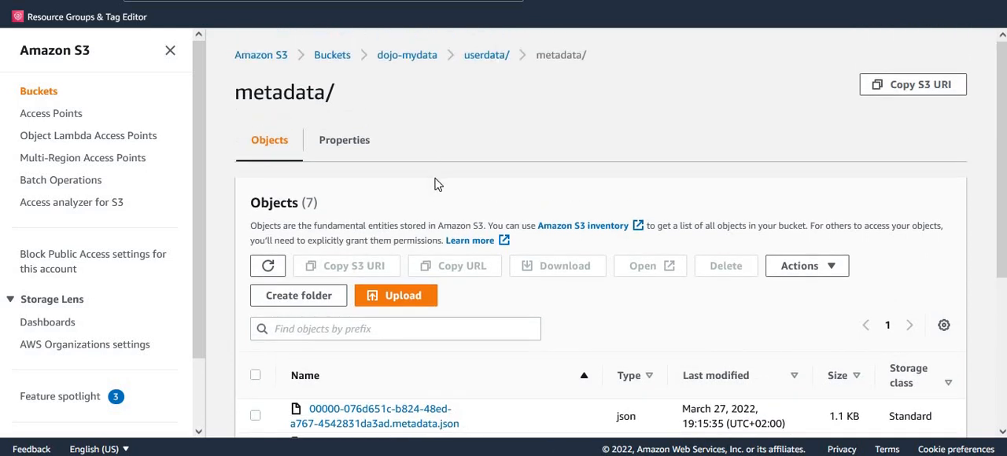
left_click(488, 60)
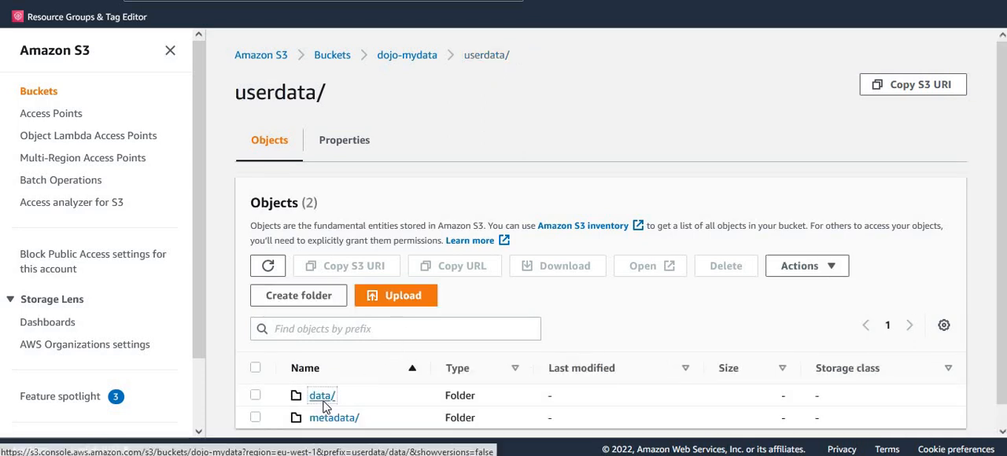
left_click(322, 402)
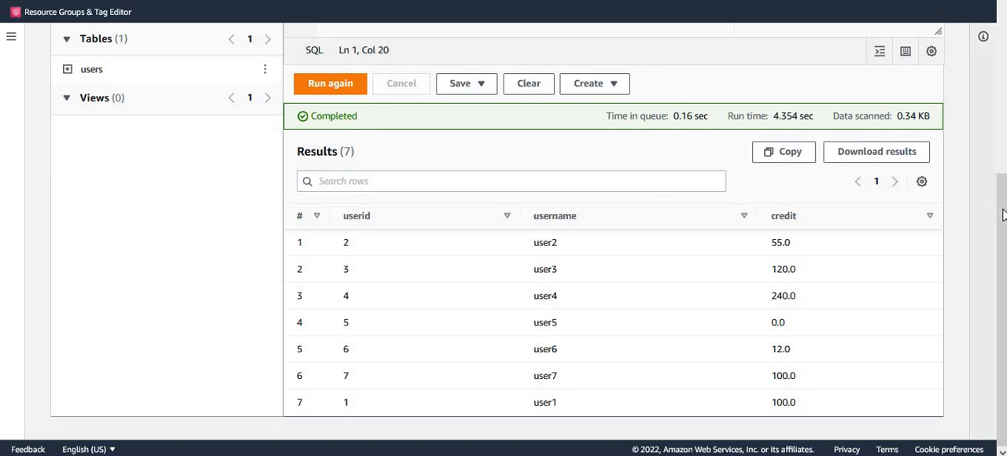
Switch to Athena and replace the insert statement in Query 1 with update users set credit = 0 where userid = 1
scroll(993, 215, "up", 2)
scroll(405, 124, "up", 2)
left_click(331, 121)
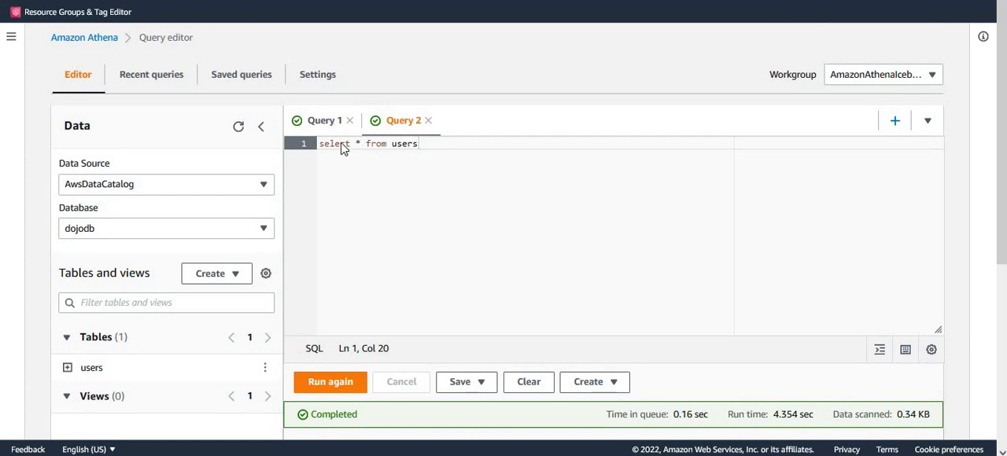
left_click_drag(424, 224, 292, 139)
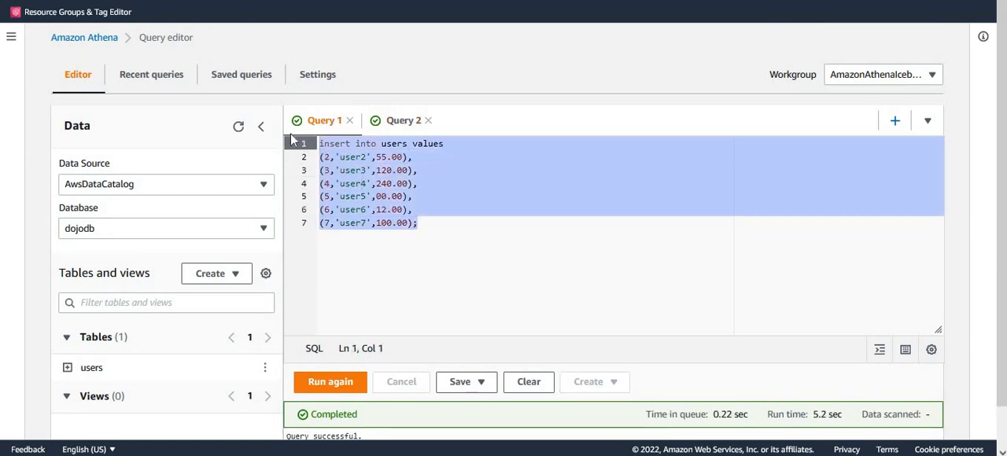
key("Delete")
type("update users set credit = 0 where userid = 1")
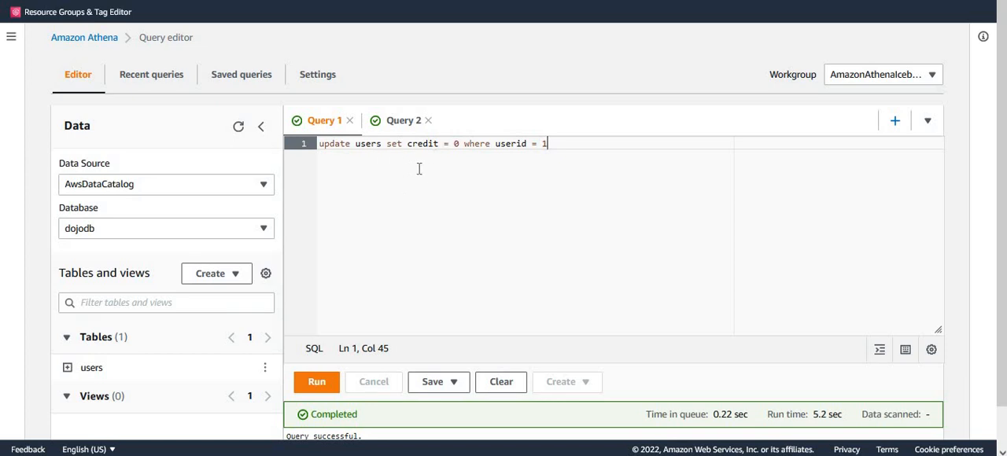
left_click(517, 142)
double_click(517, 144)
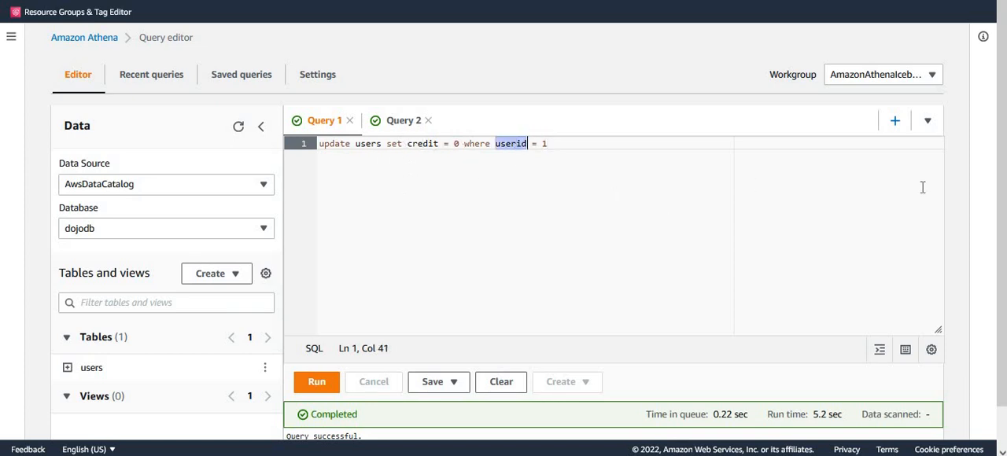
Check the current credit of userid 1 in the Query 2 results
left_click_drag(1002, 258, 1004, 310)
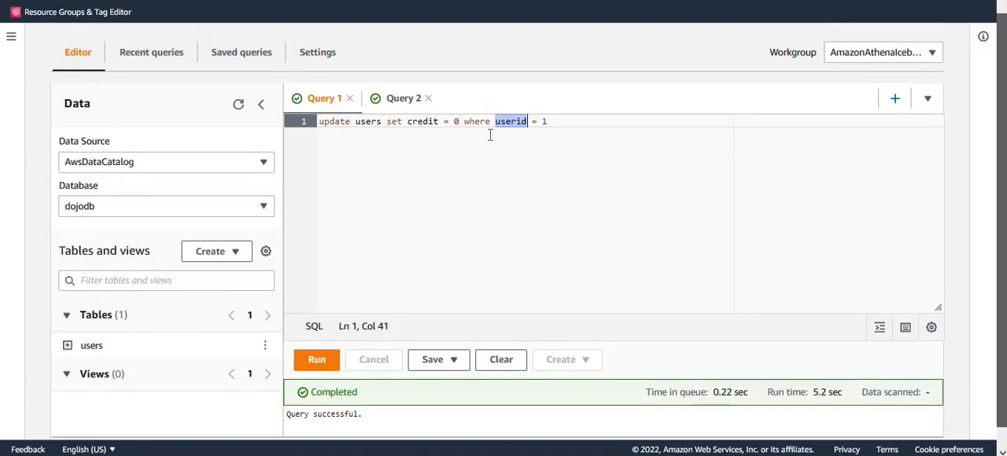
left_click(401, 100)
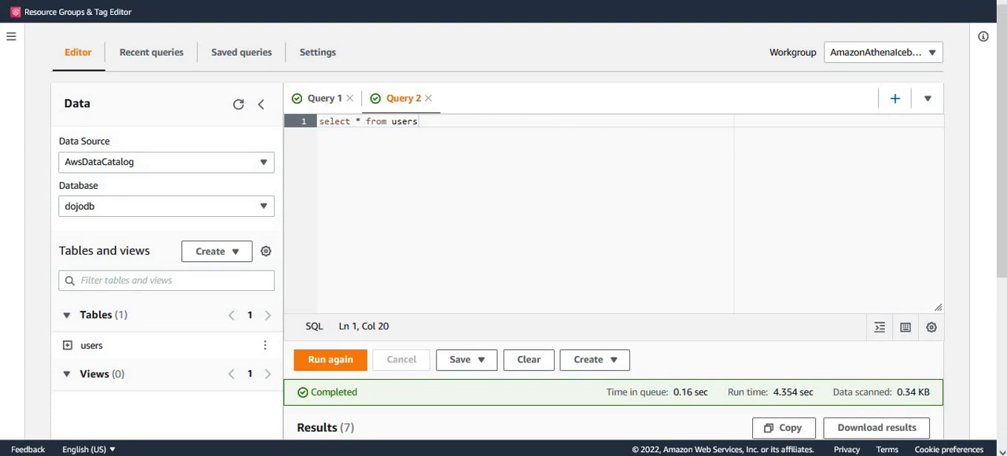
scroll(735, 350, "down", 3)
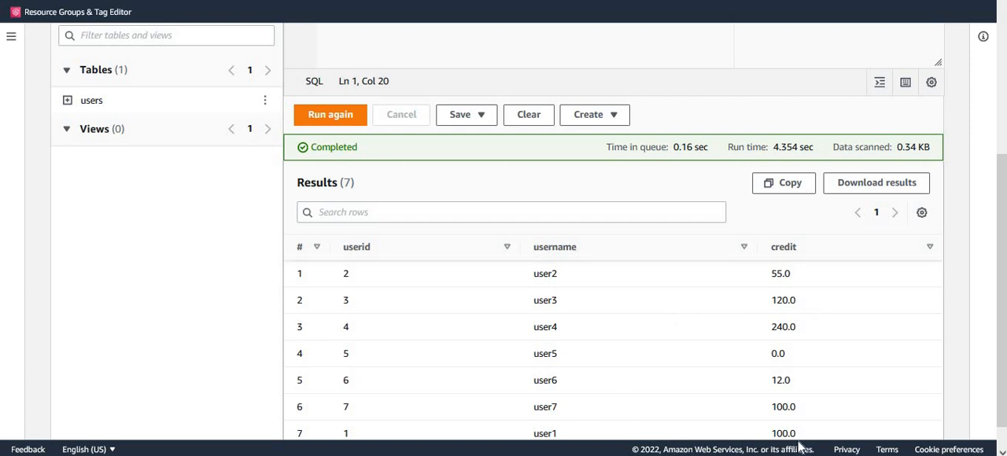
left_click_drag(796, 437, 772, 437)
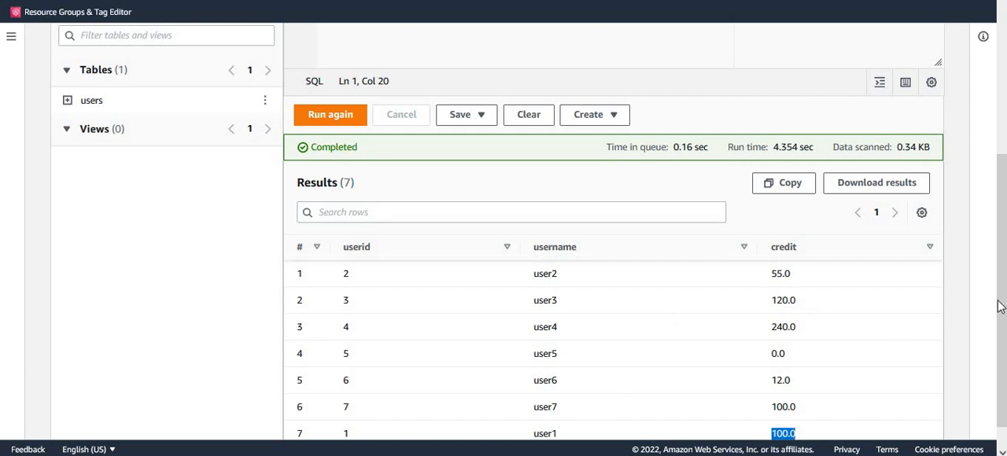
scroll(1000, 305, "up", 3)
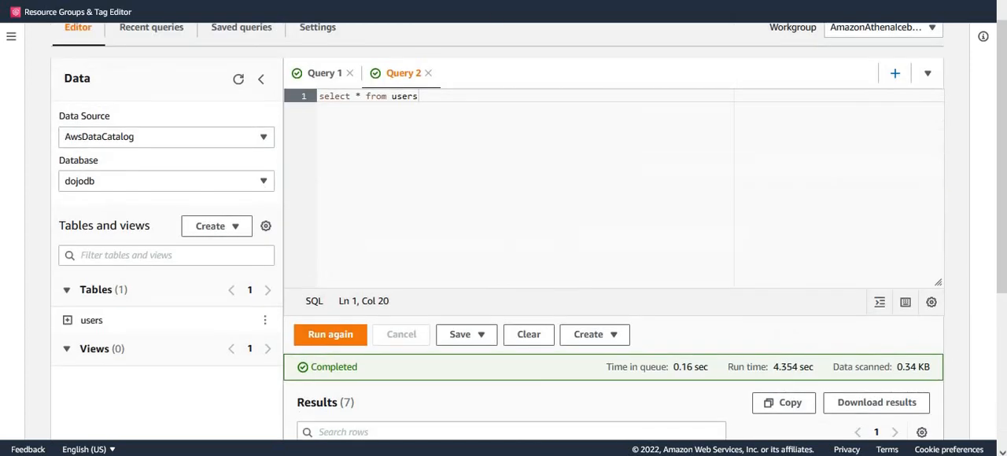
Run the update statement in Query 1 to set the credit of userid 1 to 0
left_click(326, 75)
left_click(519, 168)
left_click(310, 337)
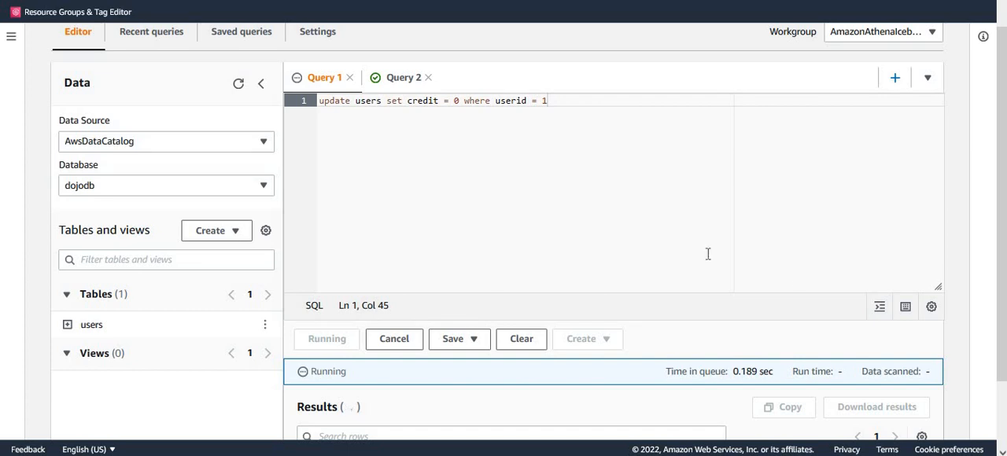
Rerun select * from users in Query 2 and check the credit of userid 1 in the results
left_click_drag(1001, 243, 1002, 332)
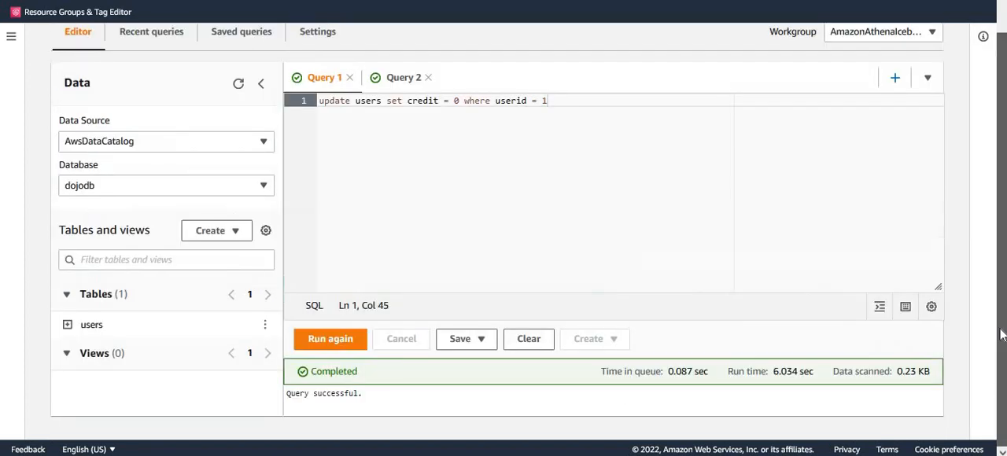
left_click(411, 78)
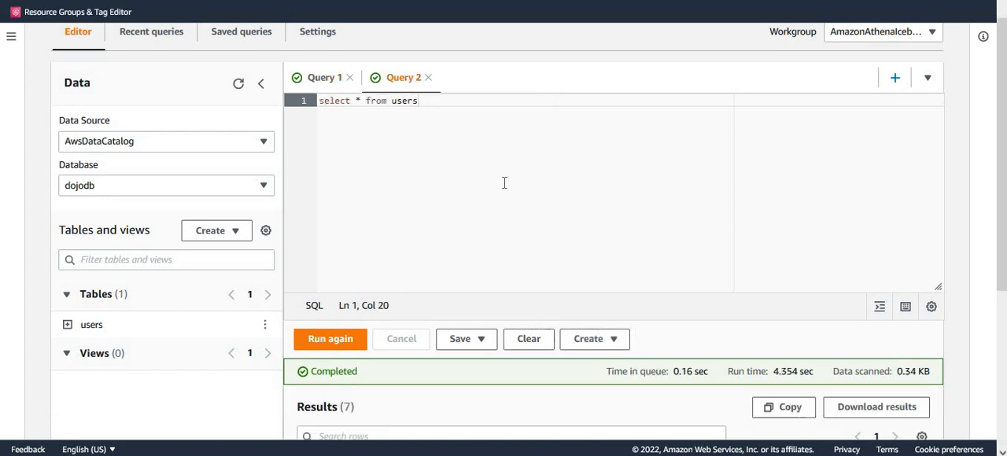
left_click(338, 343)
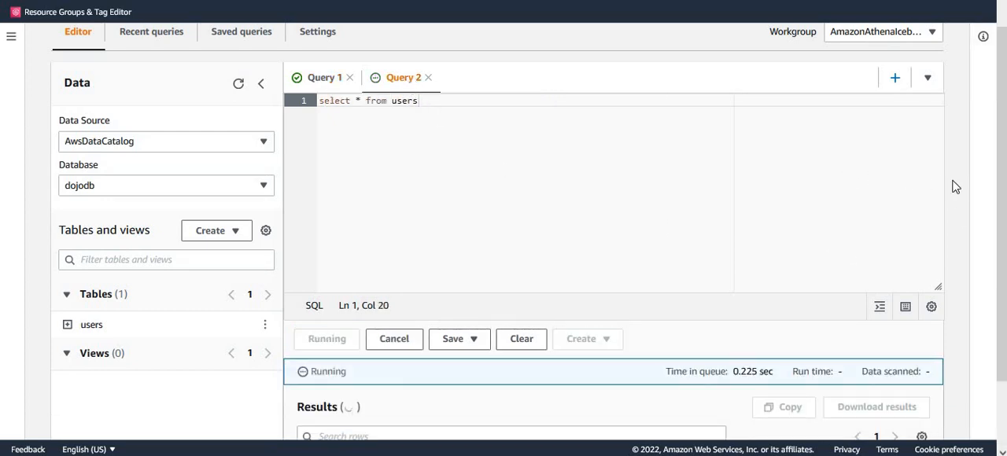
scroll(995, 169, "down", 1)
scroll(996, 169, "down", 1)
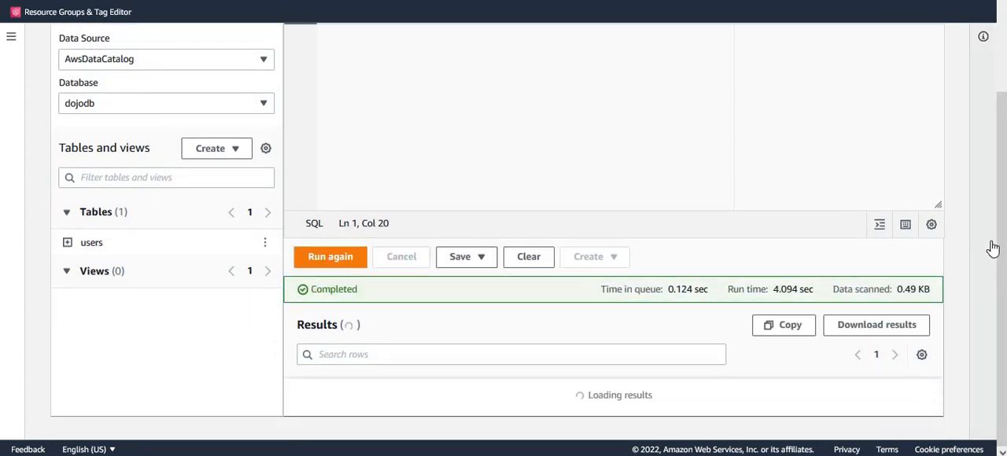
left_click_drag(1001, 271, 1000, 353)
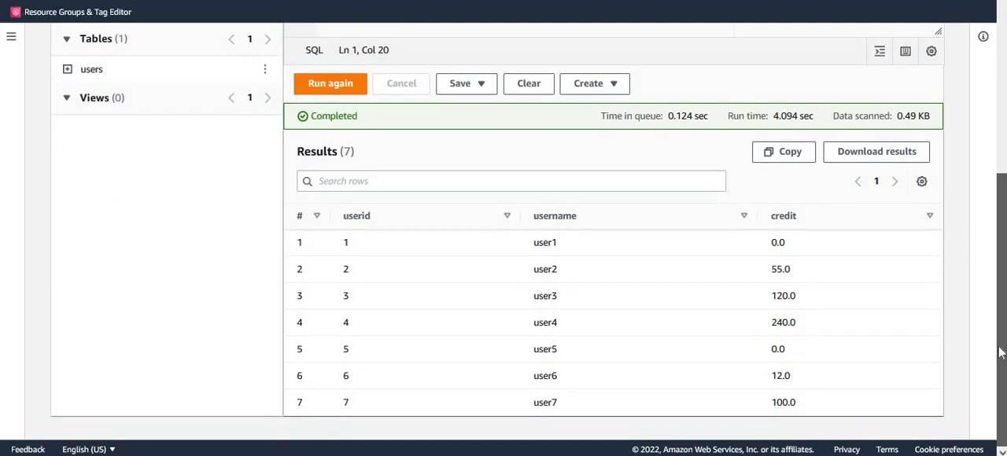
double_click(771, 245)
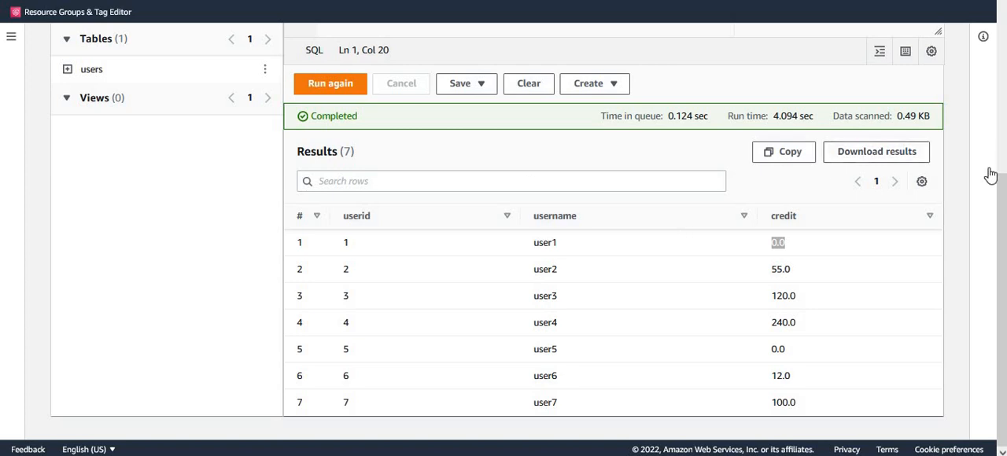
Replace the update statement in Query 1 with delete from users where userid = 7 and run it
left_click_drag(1003, 194, 412, 45)
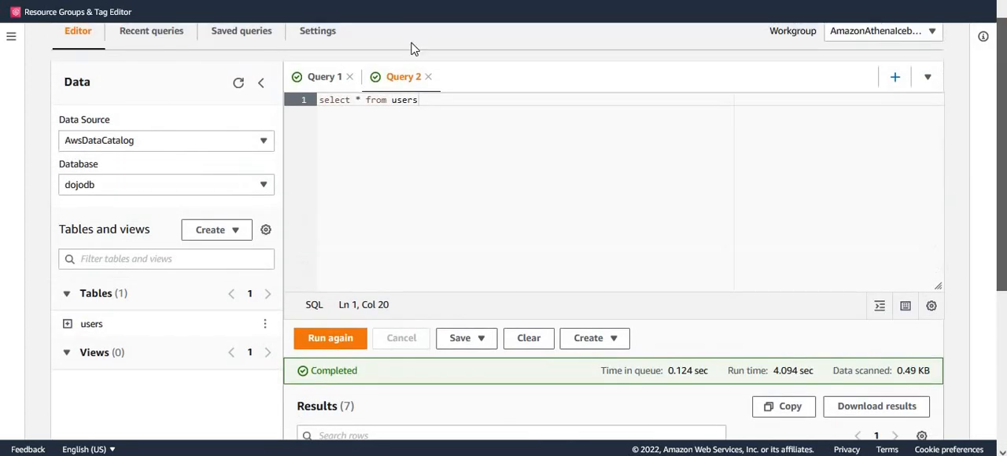
left_click(326, 78)
left_click_drag(569, 104, 262, 106)
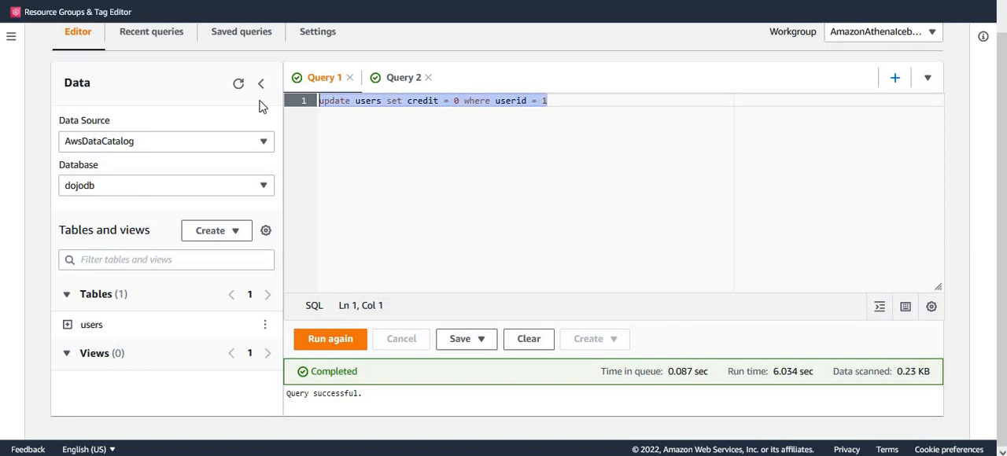
type("delete from users where userid = 7")
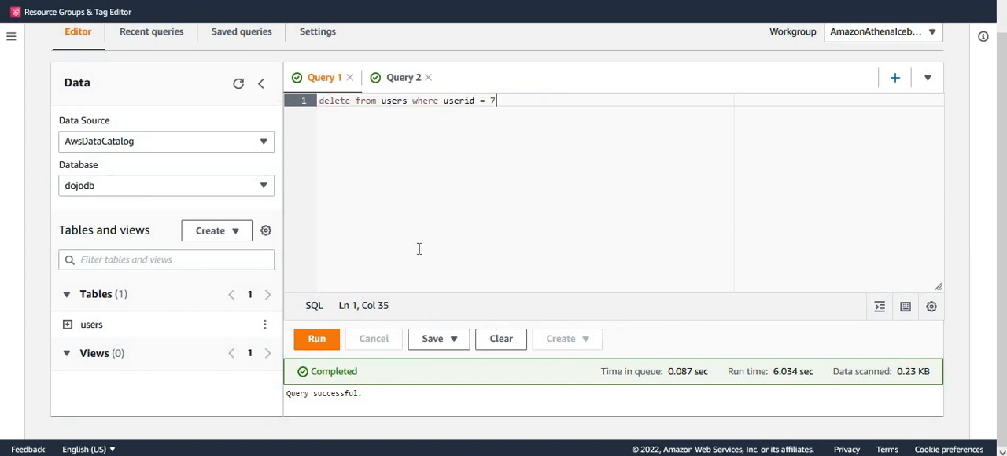
double_click(471, 101)
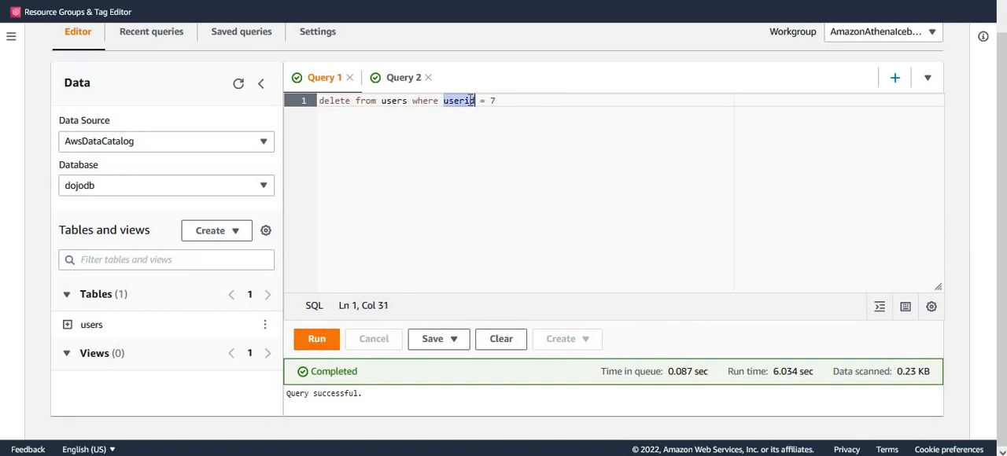
left_click(314, 343)
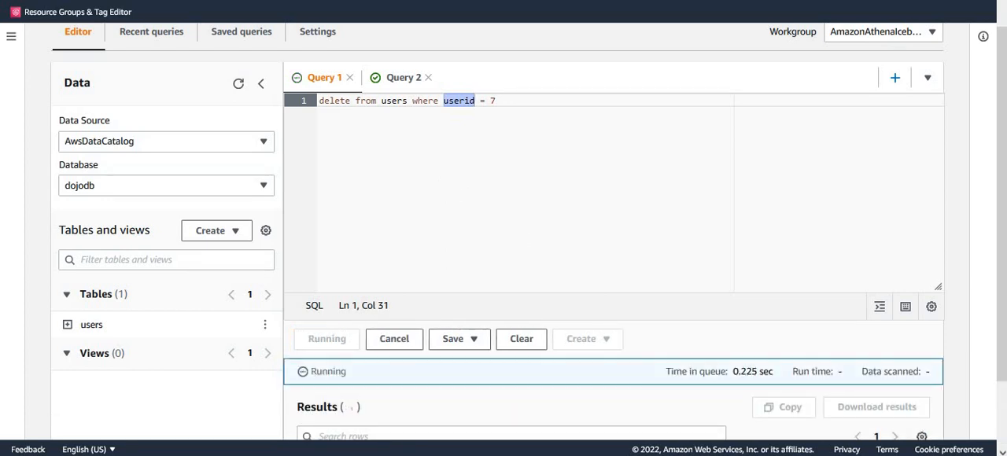
left_click(662, 217)
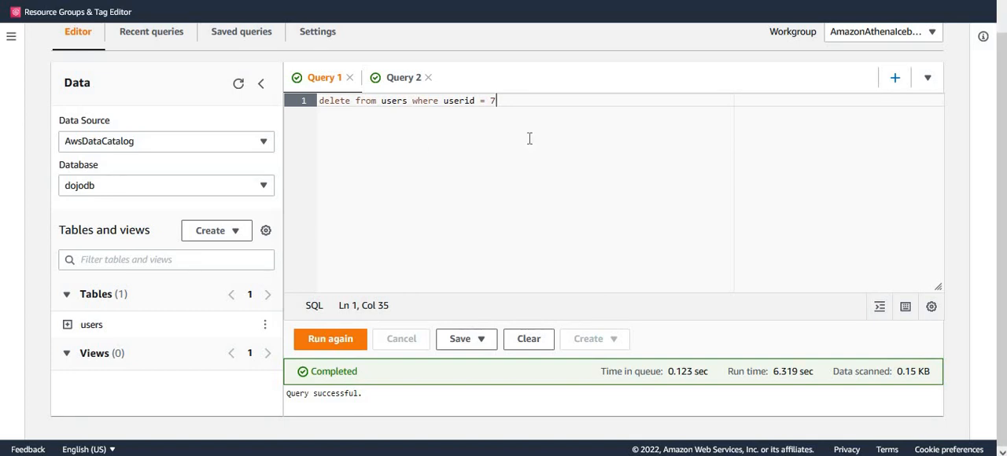
Replace the statement in Query 2 with SELECT * FROM "users$iceberg_history" and run it
left_click(397, 85)
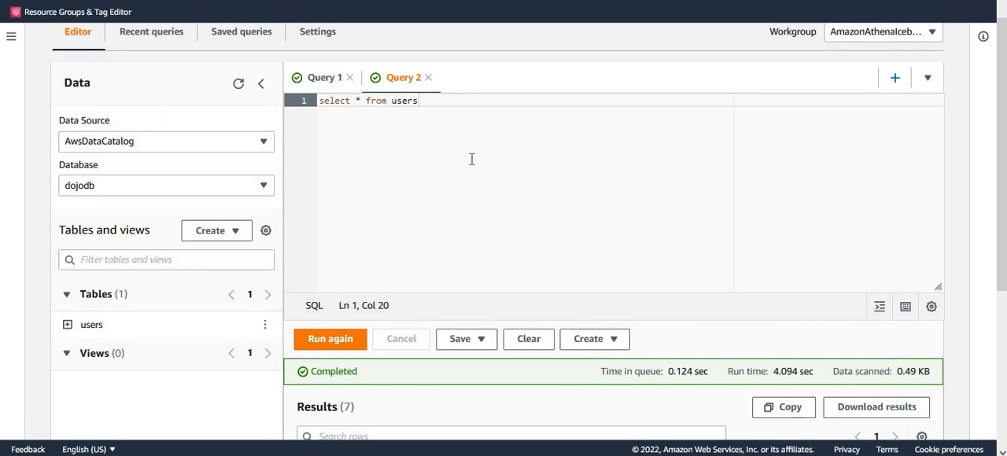
left_click_drag(417, 101, 290, 110)
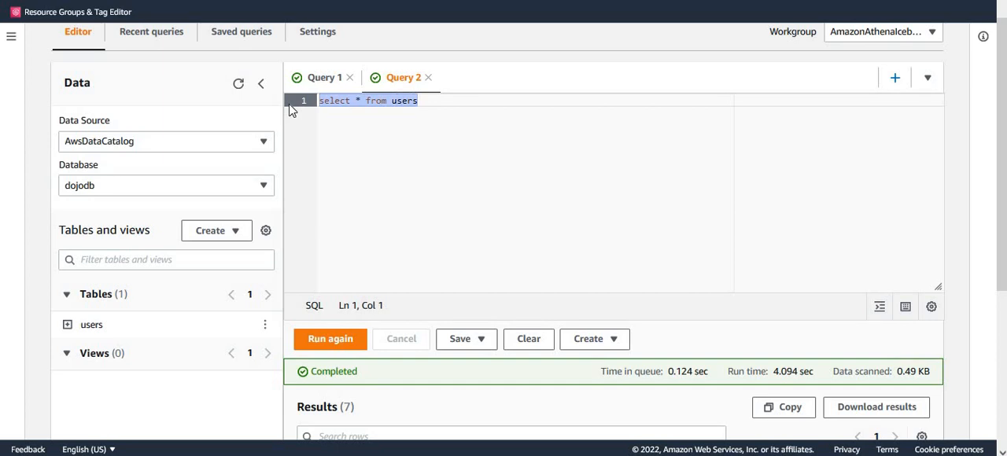
type("SELECT * FROM \"users$iceberg_history\"")
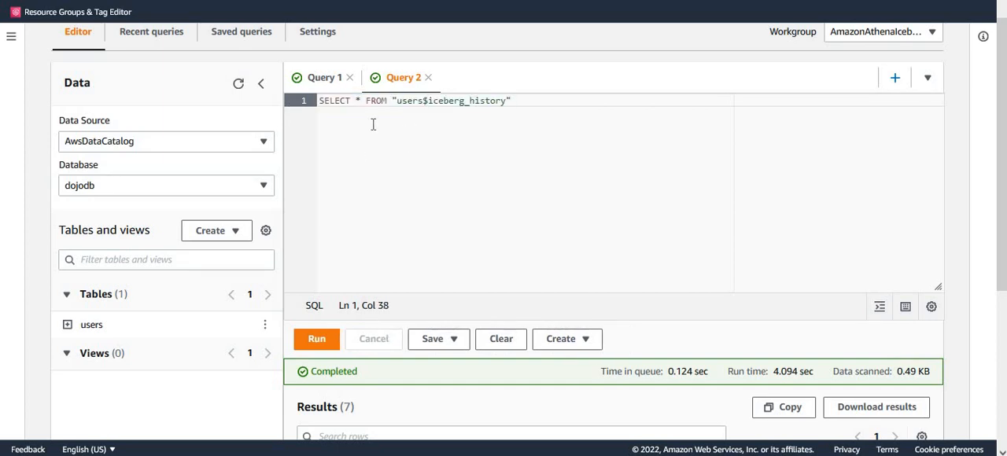
left_click(423, 101)
left_click(317, 339)
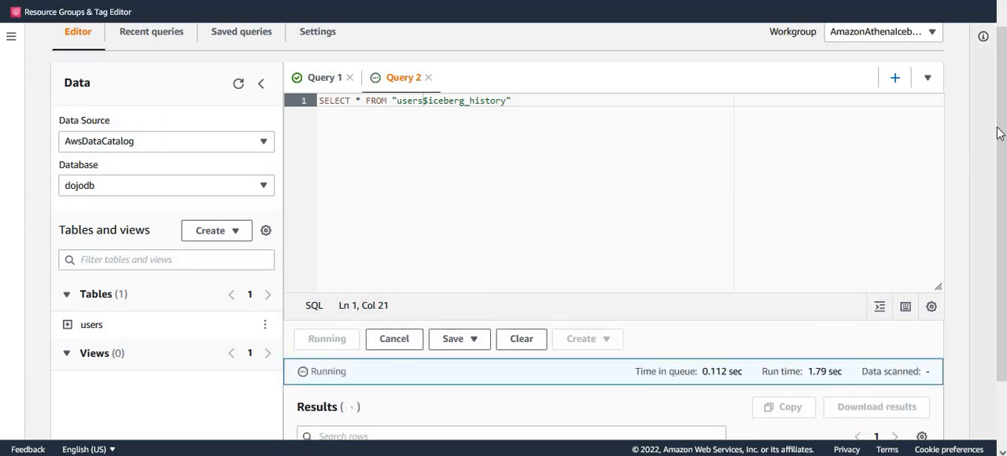
Compare the snapshot_id and parent_id values across the rows of the Iceberg history results
left_click_drag(1000, 134, 983, 281)
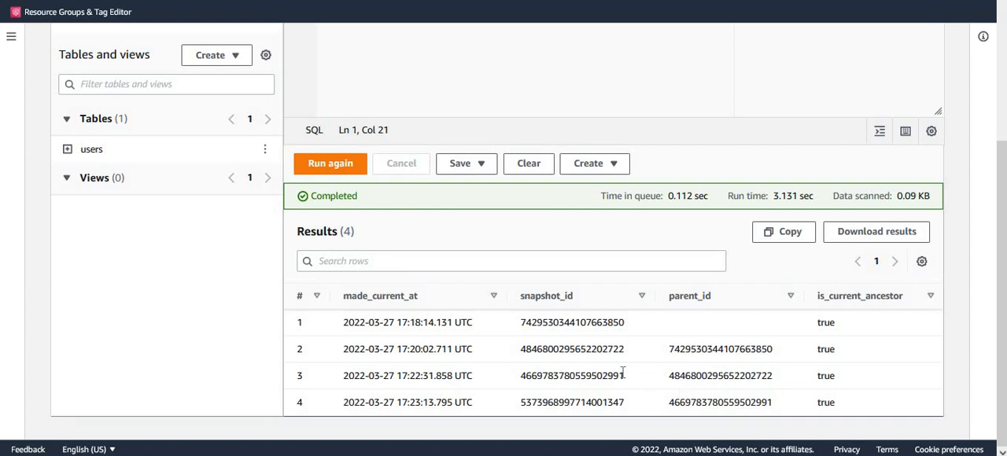
double_click(574, 323)
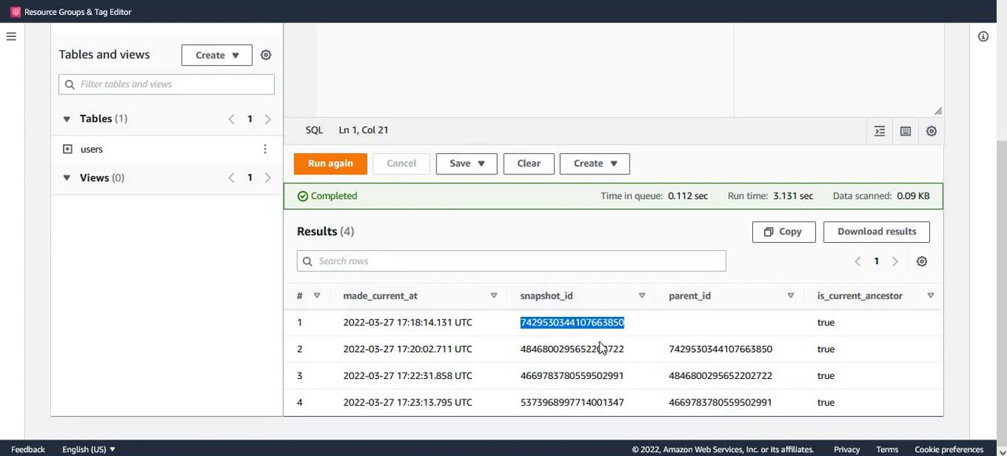
double_click(582, 349)
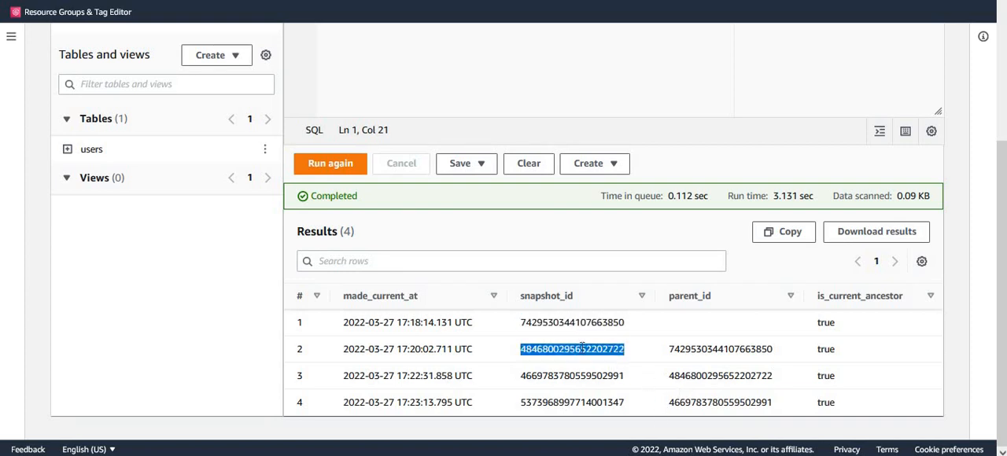
double_click(701, 348)
double_click(576, 375)
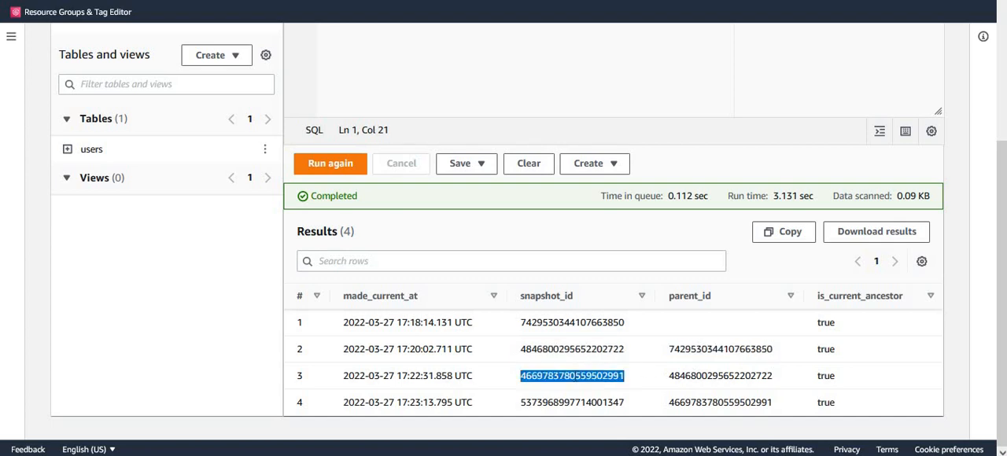
double_click(692, 376)
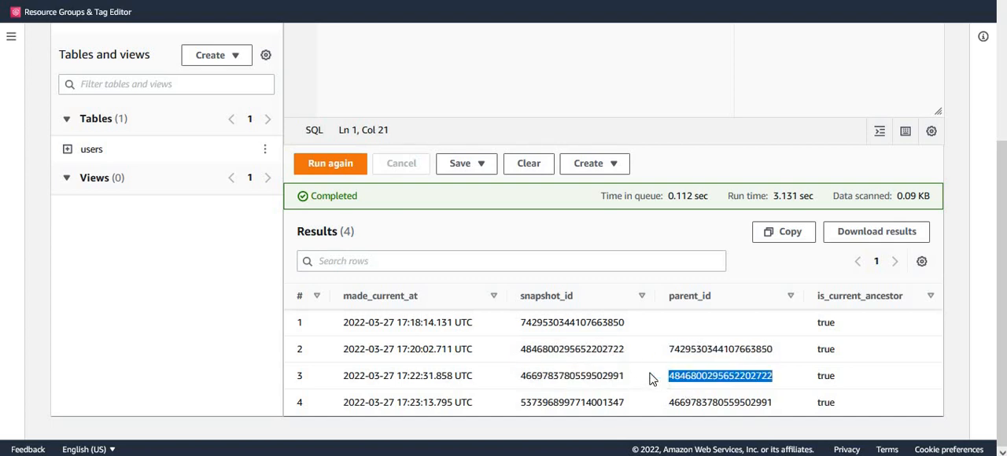
left_click(570, 391)
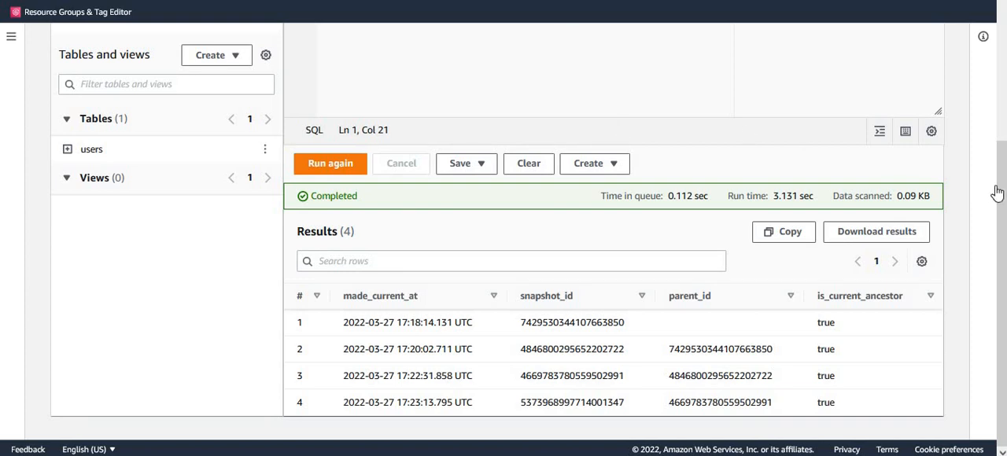
Replace the delete statement in Query 1 with SELECT * FROM users FOR SYSTEM_VERSION AS OF <SNAPSHOT>
scroll(996, 191, "up", 2)
scroll(996, 191, "up", 1)
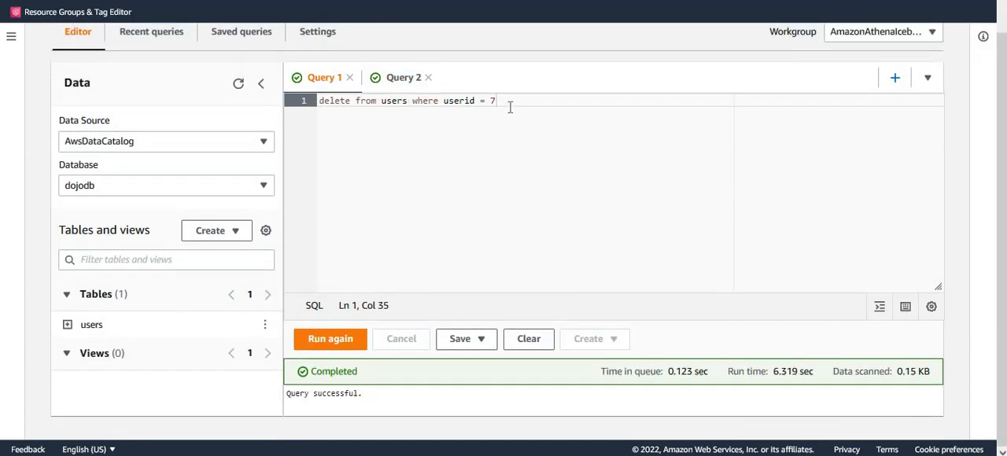
key("shift+Home")
type("SELECT * FROM users FOR SYSTEM_VERSION AS OF <SNAPSHOT>")
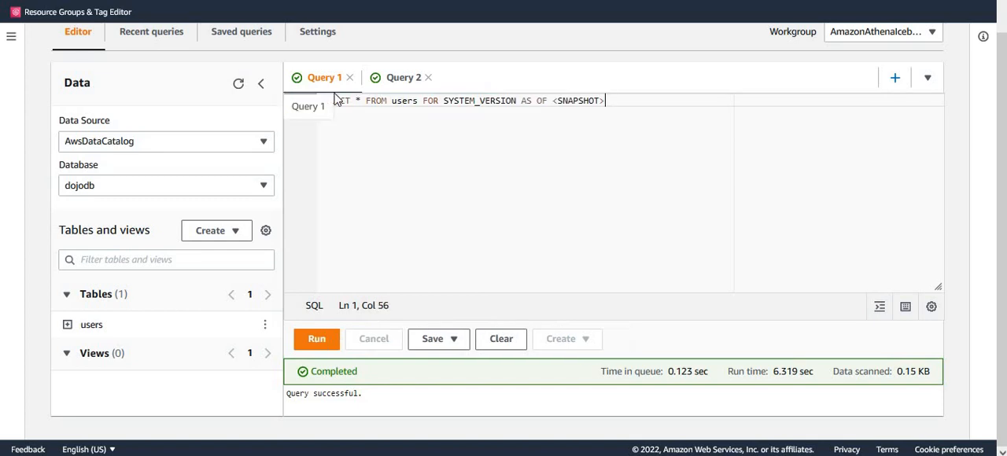
Copy the snapshot_id of the first row in the Query 2 history results
left_click(403, 79)
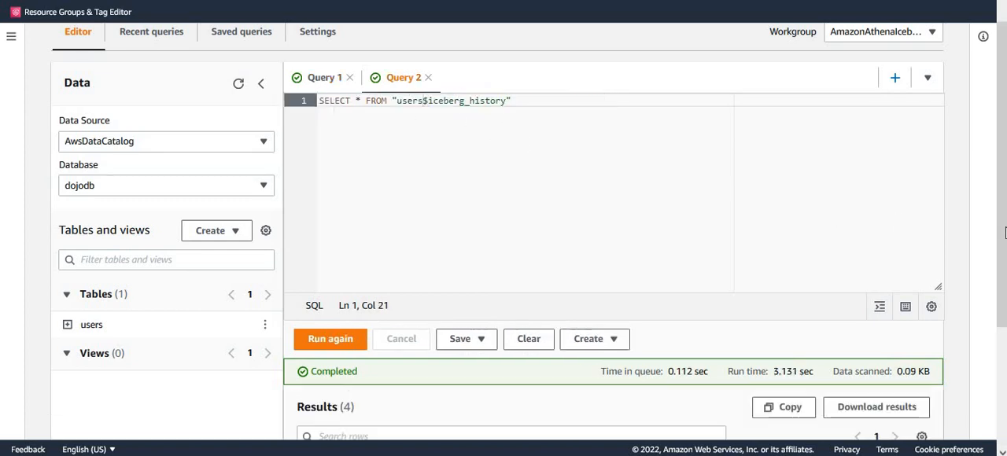
left_click_drag(1000, 218, 1004, 360)
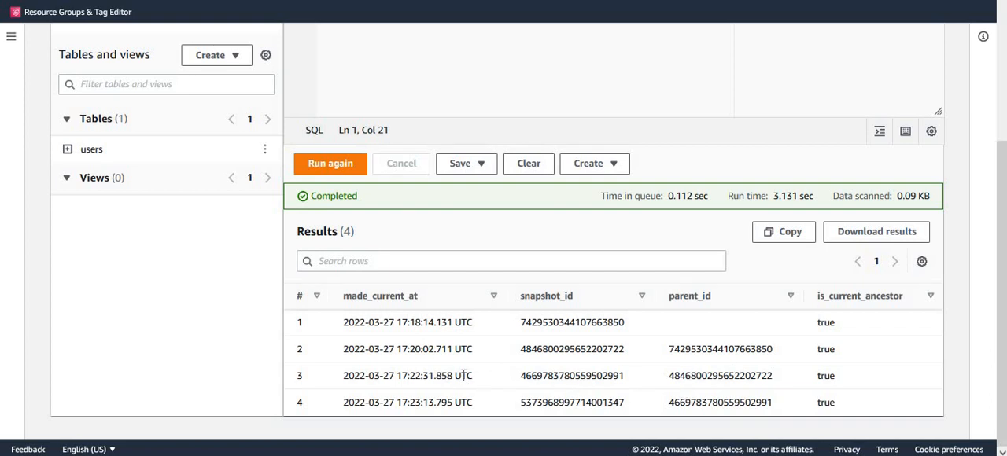
double_click(556, 405)
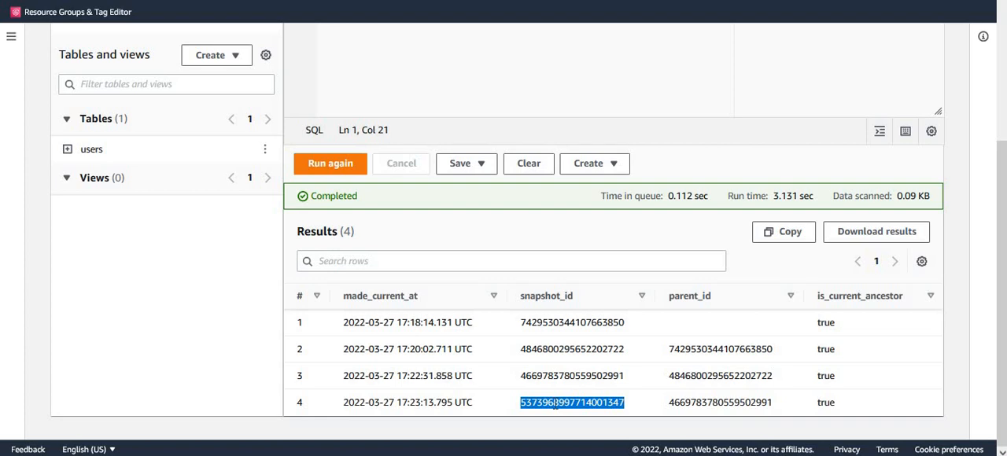
left_click(558, 326)
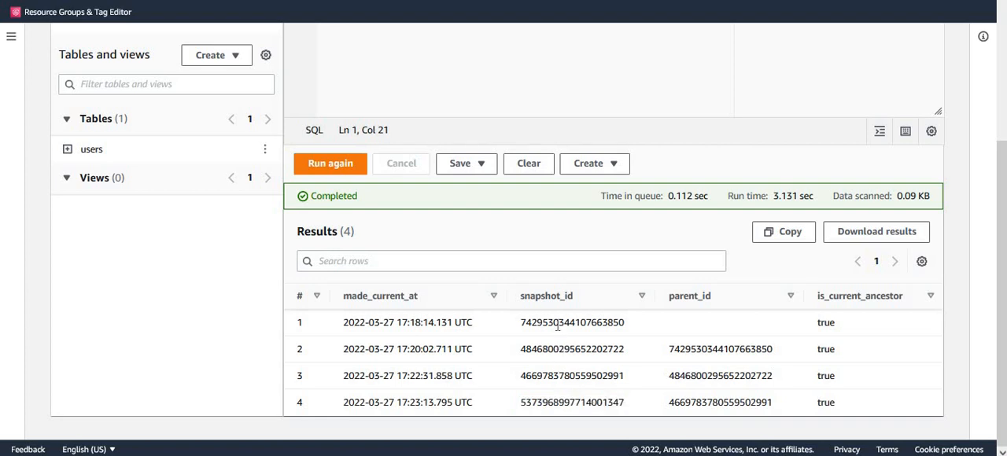
double_click(557, 324)
key("ctrl+c")
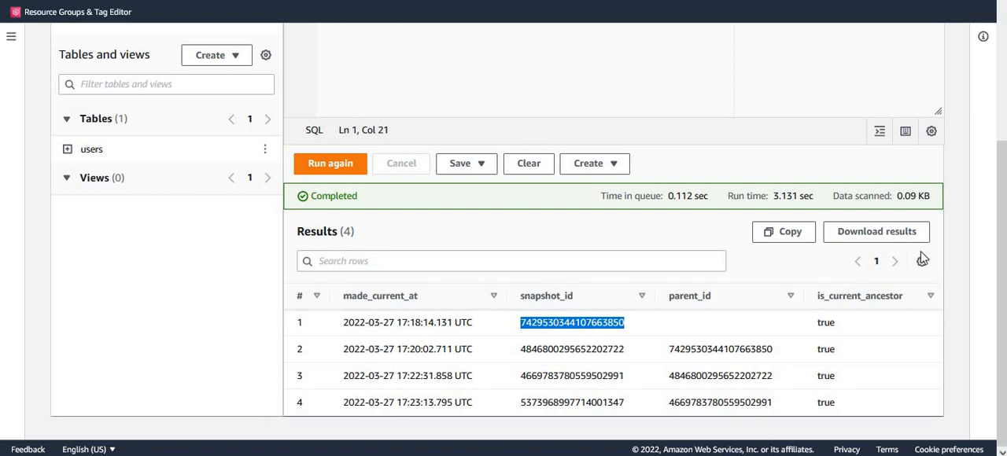
scroll(996, 256, "up", 2)
scroll(489, 152, "up", 1)
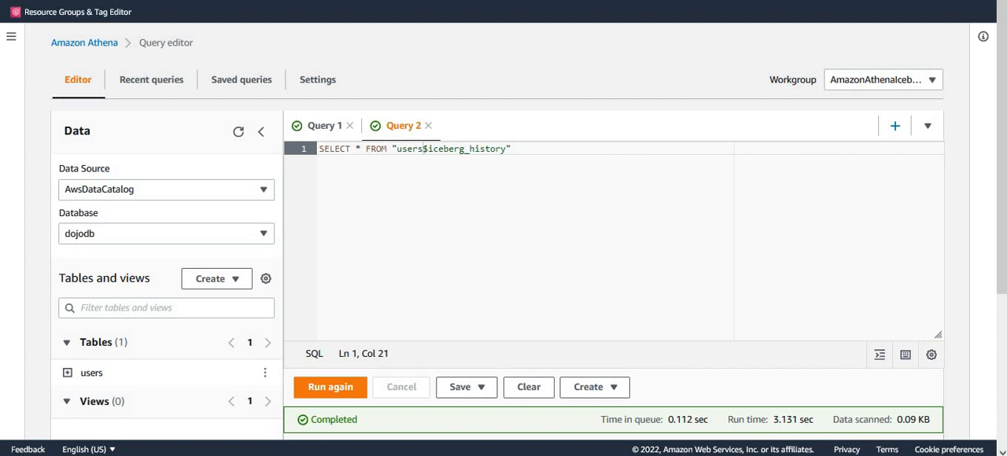
left_click(314, 128)
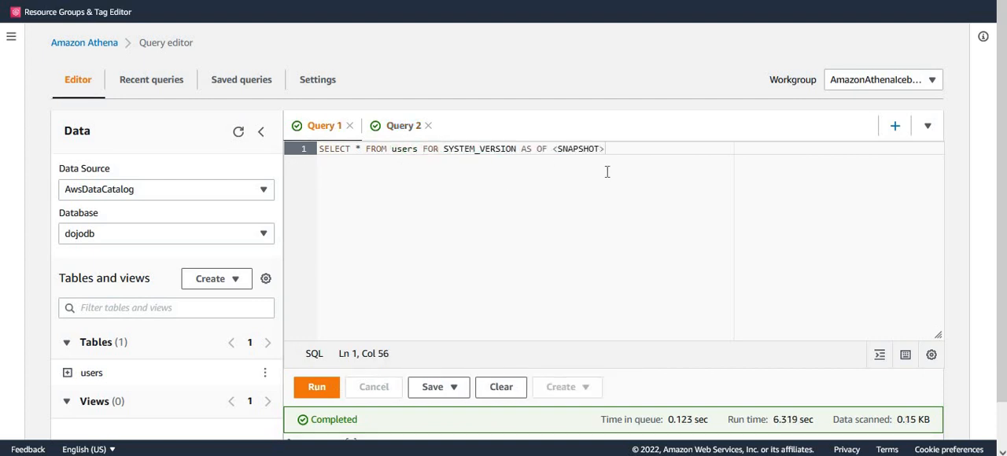
left_click(569, 149)
double_click(569, 148)
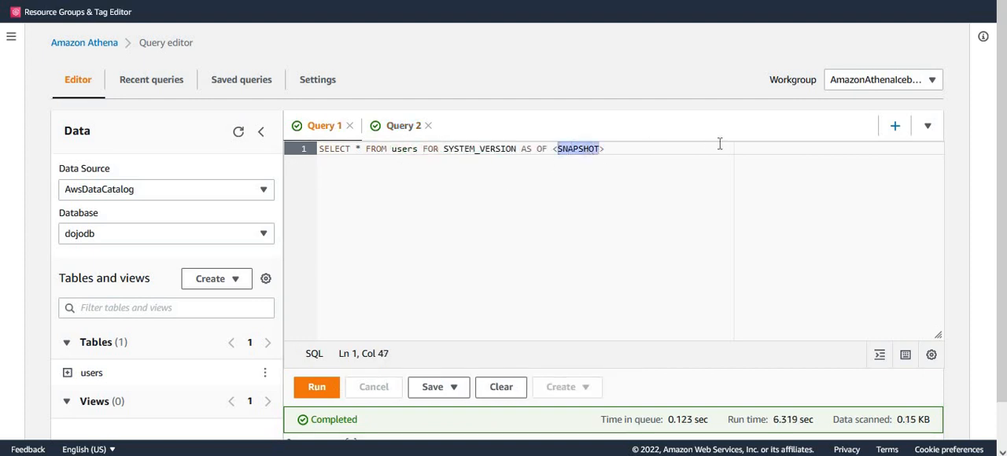
key("BackSpace")
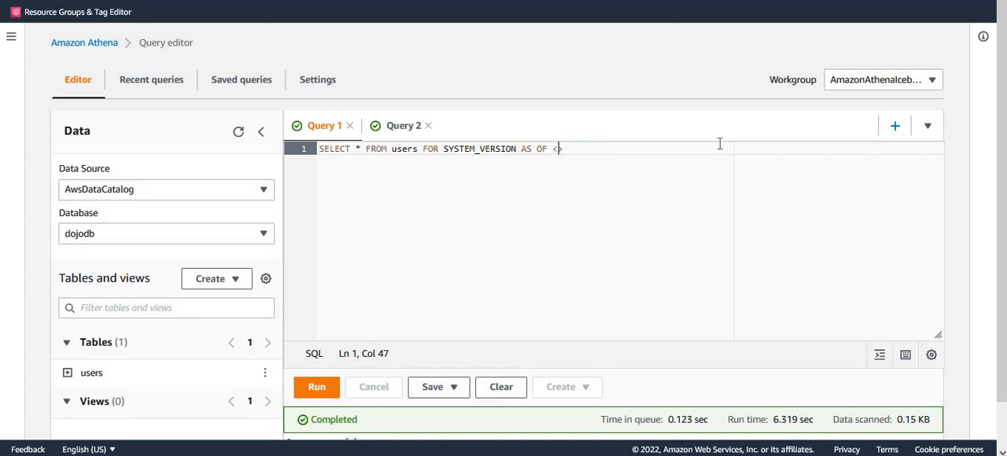
key("BackSpace")
key("Right")
type("'")
key("BackSpace")
key("BackSpace")
key("ctrl+v")
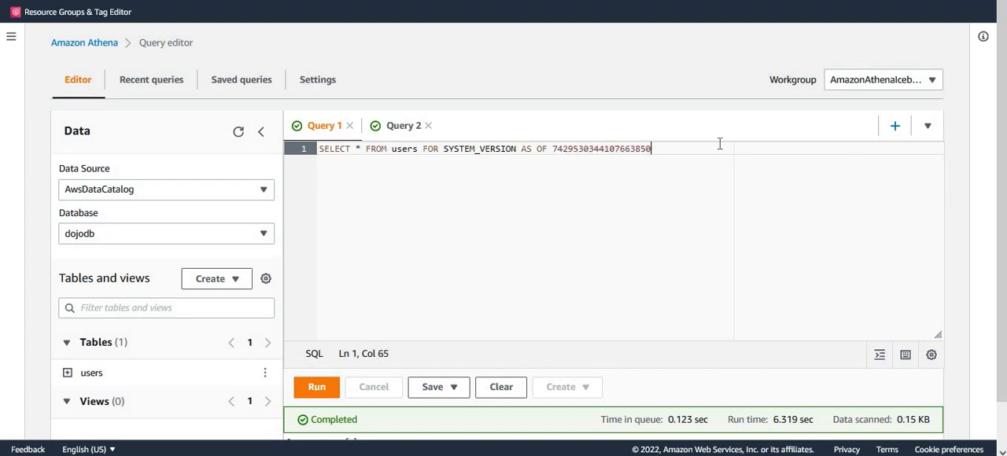
left_click(315, 388)
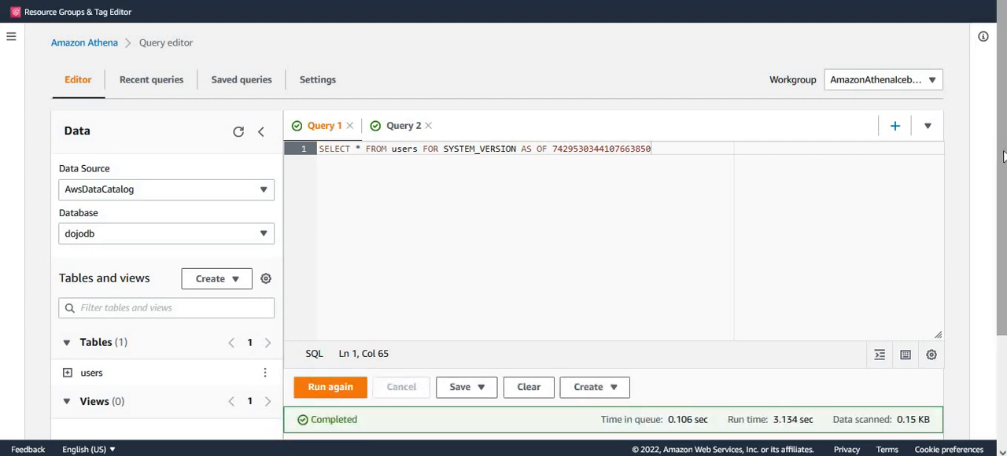
Examine the userid, username and credit values returned by the snapshot query in Query 1
left_click_drag(1004, 156, 991, 263)
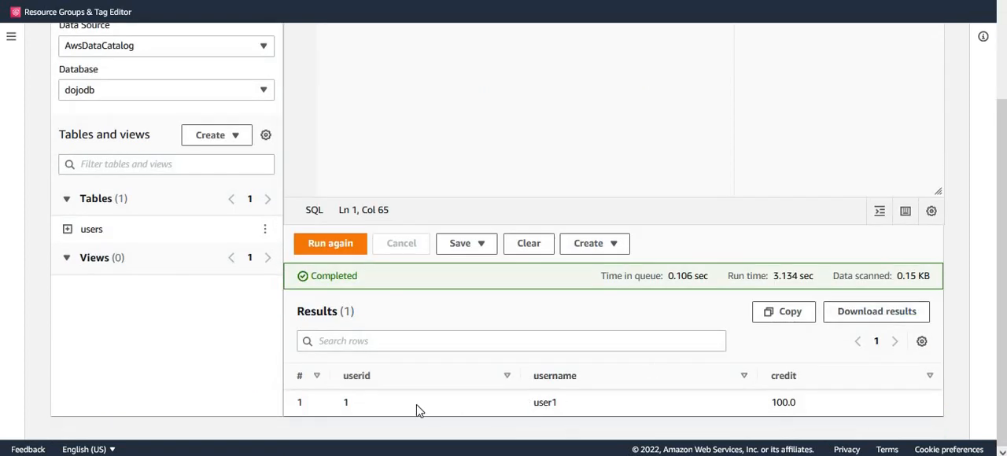
double_click(536, 404)
left_click_drag(1001, 203, 1004, 89)
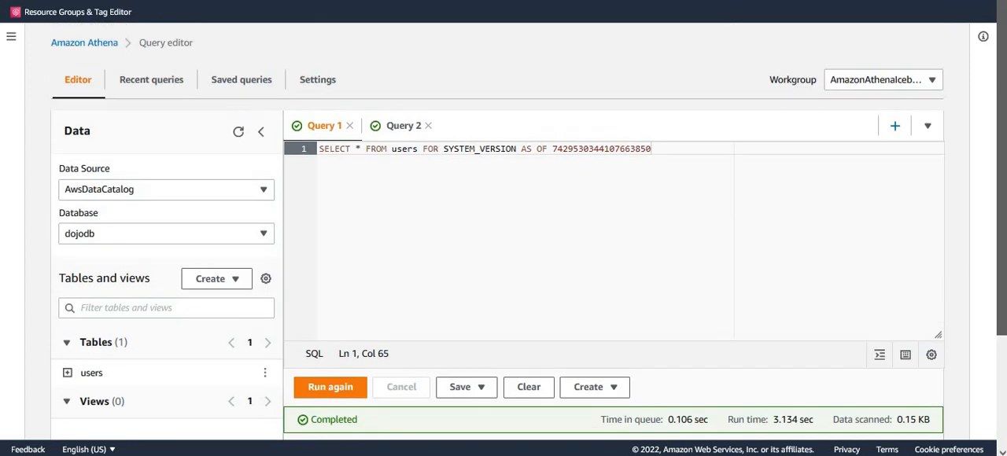
Cut the FOR SYSTEM_VERSION clause from Query 1, run SELECT * FROM users and review the returned rows
left_click(423, 148)
key("BackSpace")
left_click(557, 156)
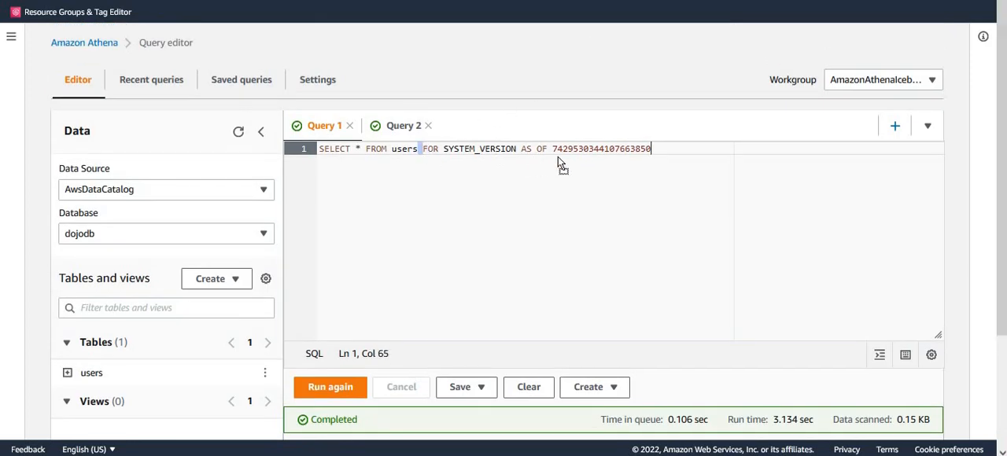
left_click(419, 149)
left_click(690, 160, "shift")
key("ctrl+c")
key("BackSpace")
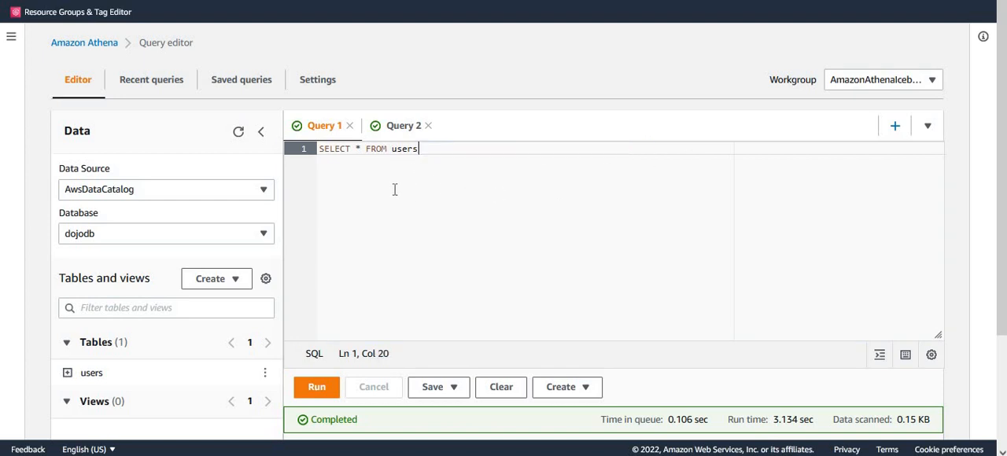
left_click(323, 389)
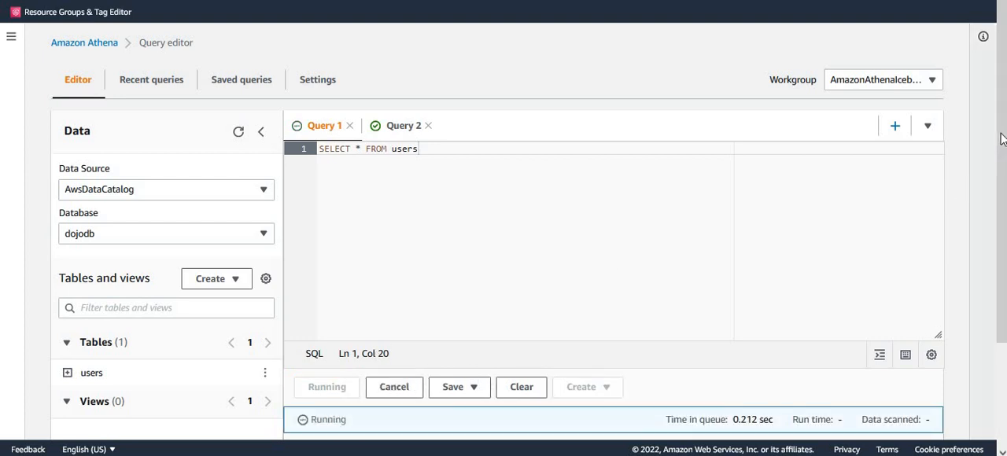
left_click_drag(999, 185, 1001, 264)
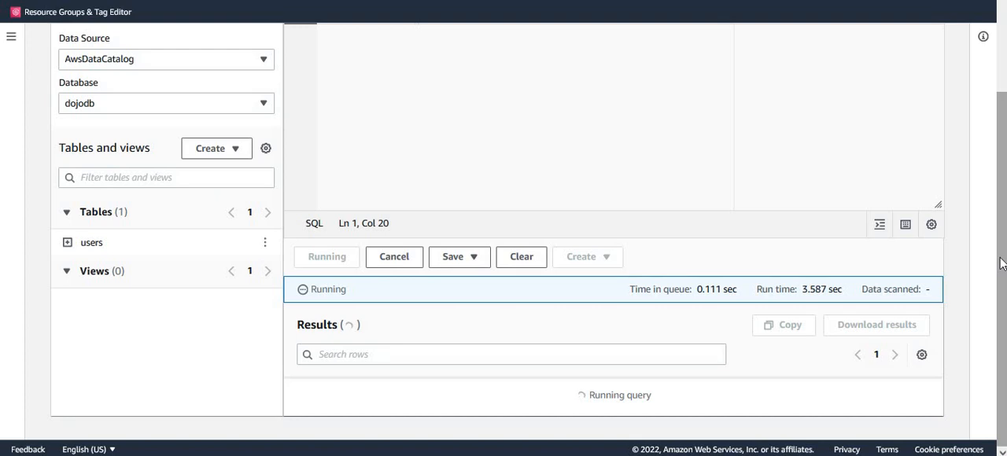
left_click_drag(999, 272, 999, 340)
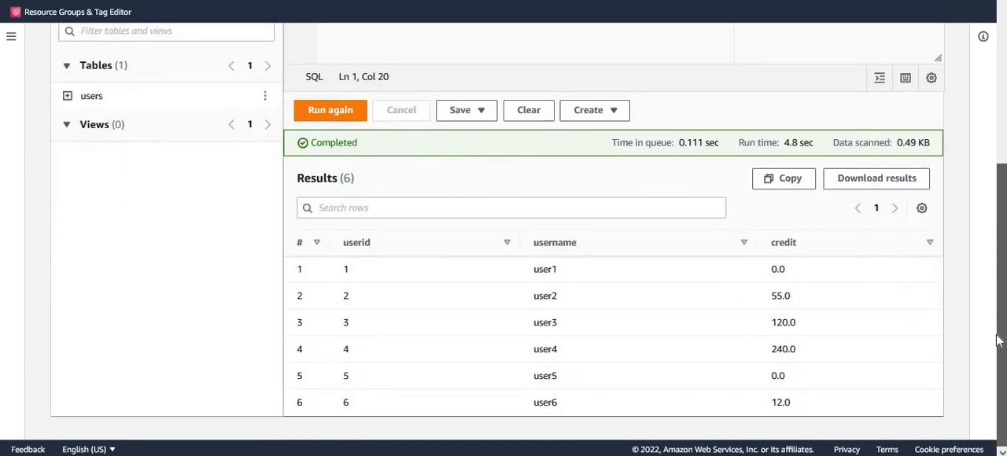
scroll(649, 160, "up", 3)
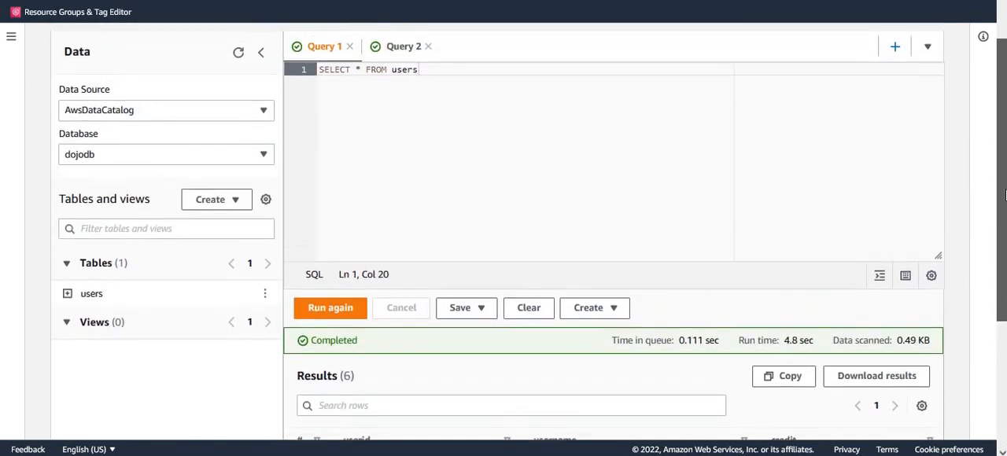
key("ctrl+v")
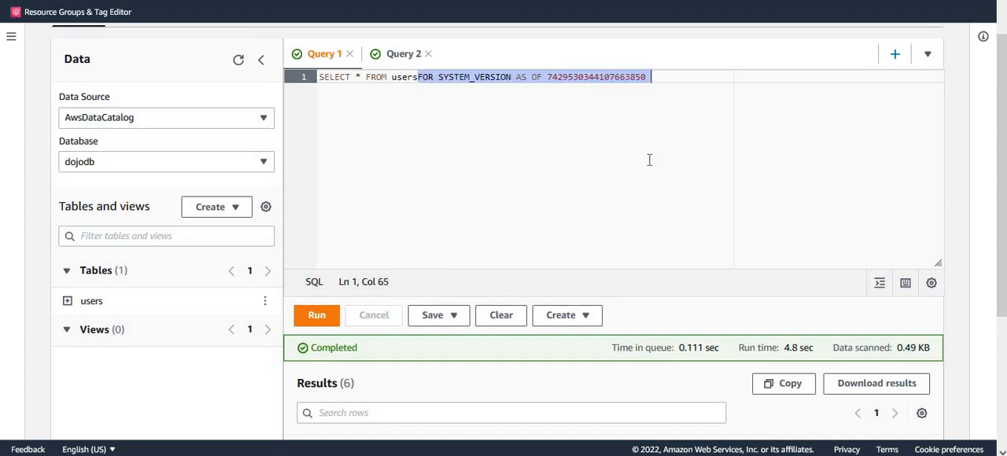
key("ctrl+Left")
key("ctrl+Left")
key("ctrl+Left")
key("ctrl+Left")
key("ctrl+Left")
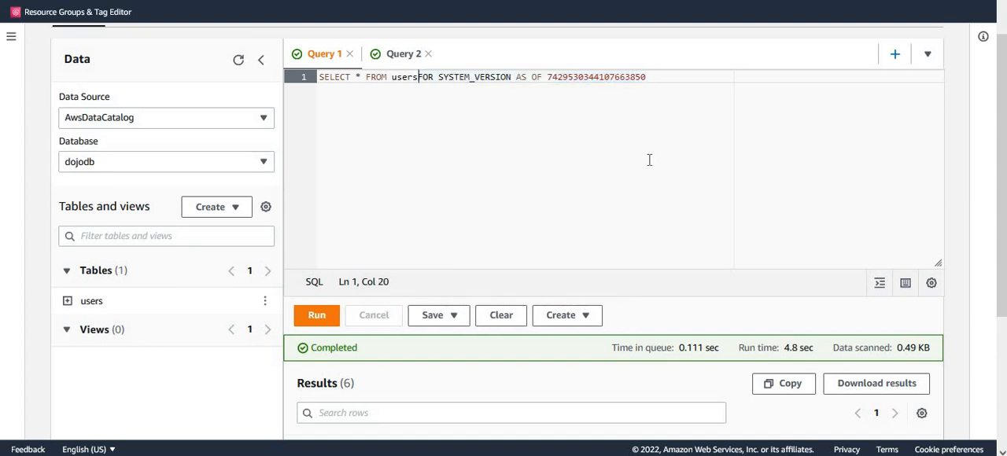
double_click(621, 78)
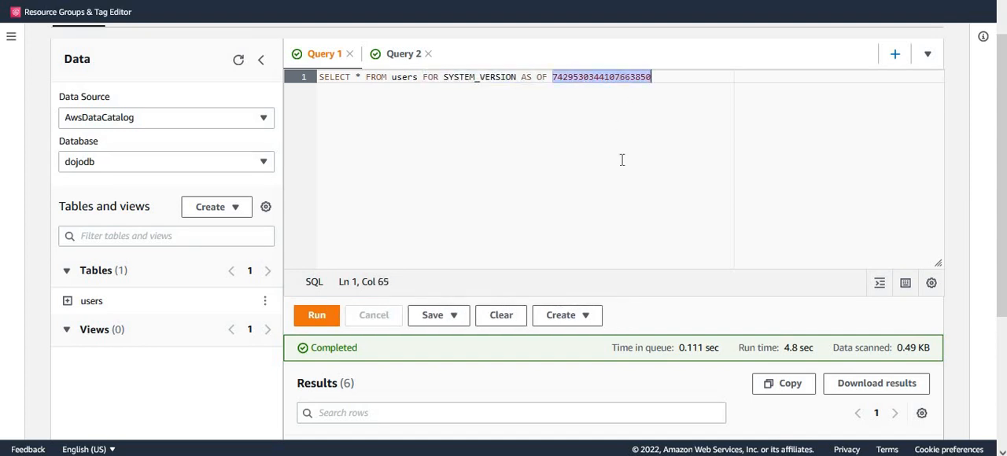
left_click(314, 319)
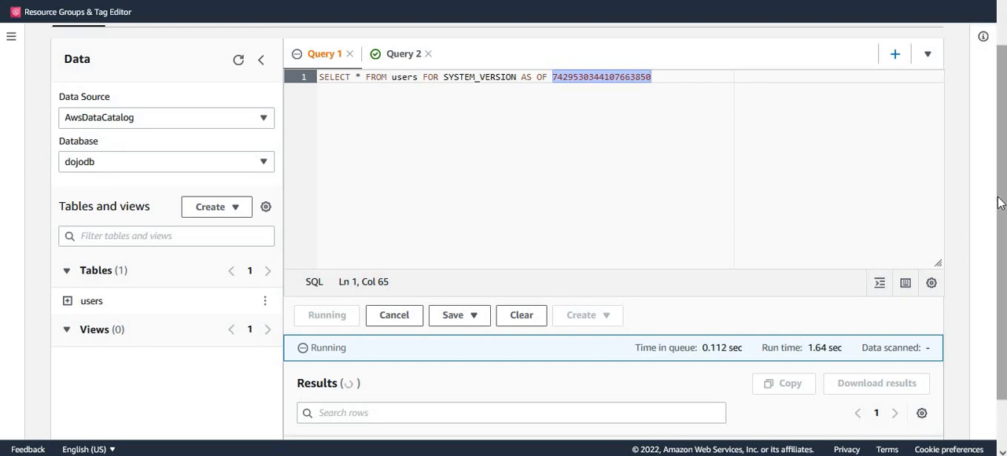
left_click_drag(1000, 255, 1000, 292)
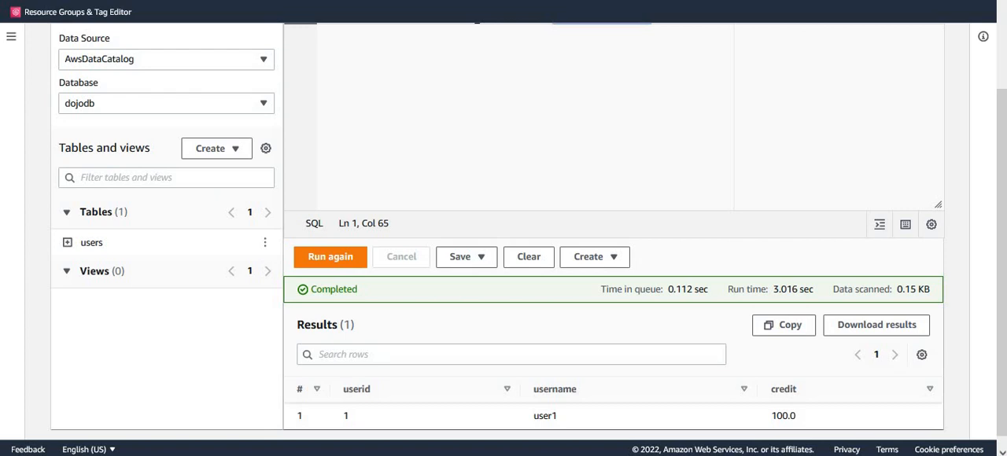
left_click(943, 140)
left_click_drag(1001, 142, 1001, 43)
left_click_drag(684, 156, 213, 174)
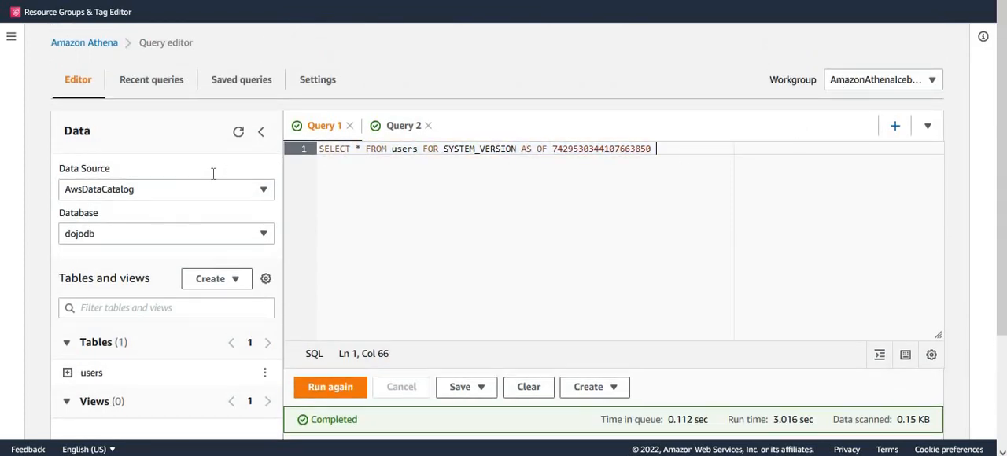
key("ctrl+a")
key("BackSpace")
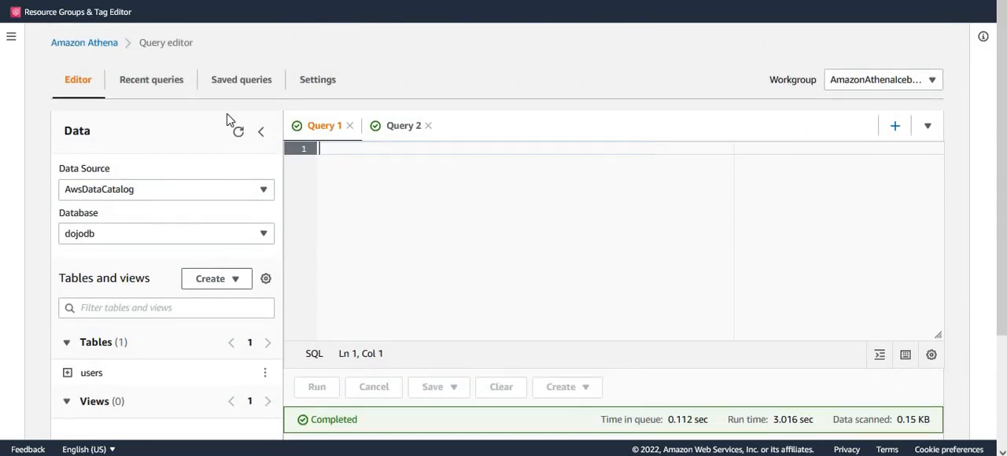
key("ctrl+v")
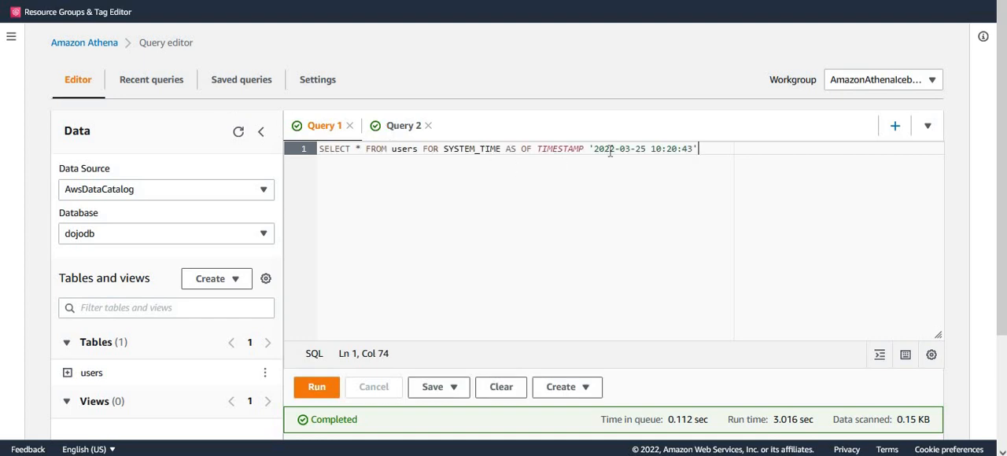
Copy the second row's made_current_at date and time, down to whole seconds, from the Query 2 history results
left_click(395, 128)
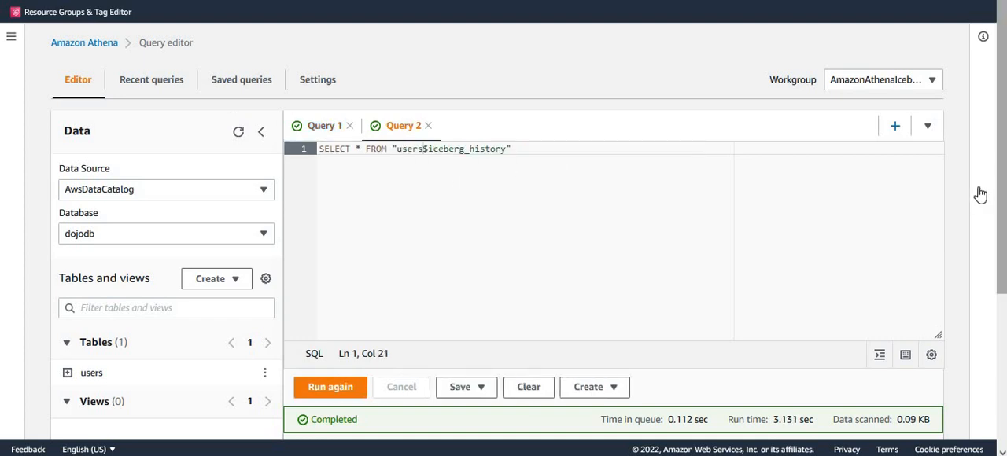
scroll(1000, 206, "down", 3)
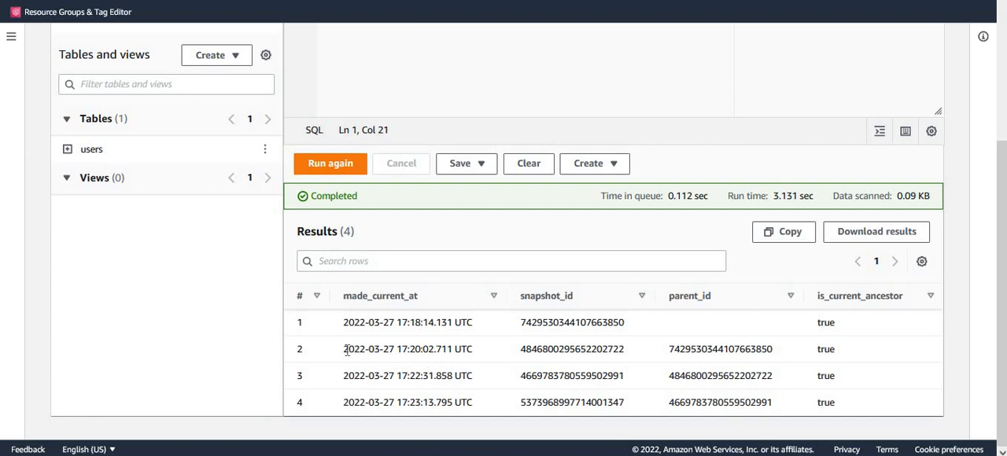
left_click_drag(345, 348, 436, 353)
key("ctrl+c")
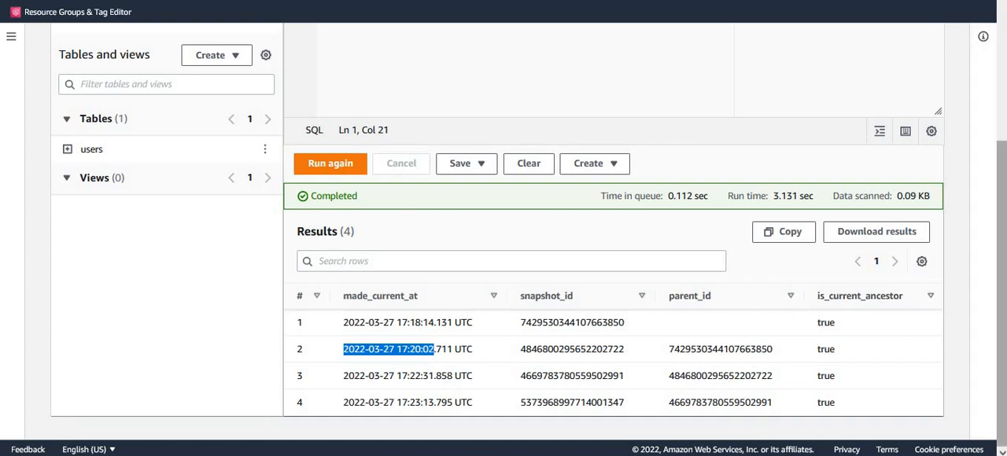
scroll(1000, 221, "up", 3)
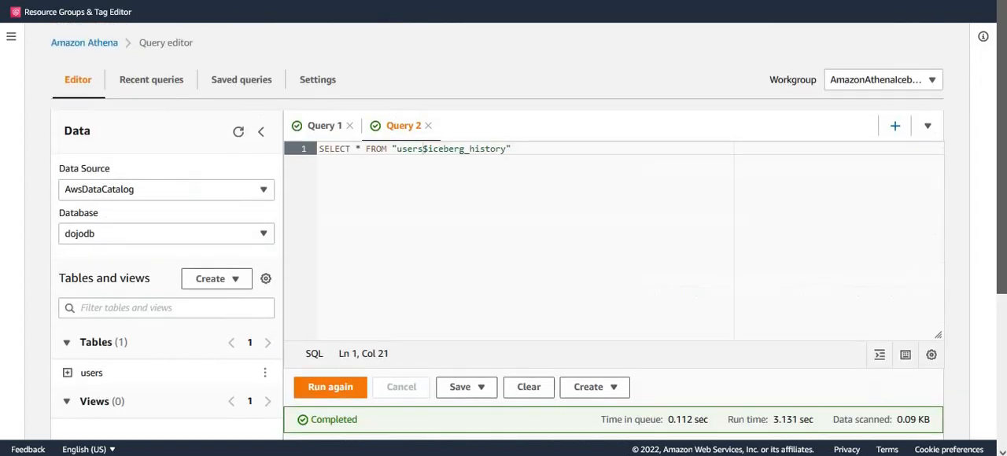
left_click(313, 128)
left_click(595, 148)
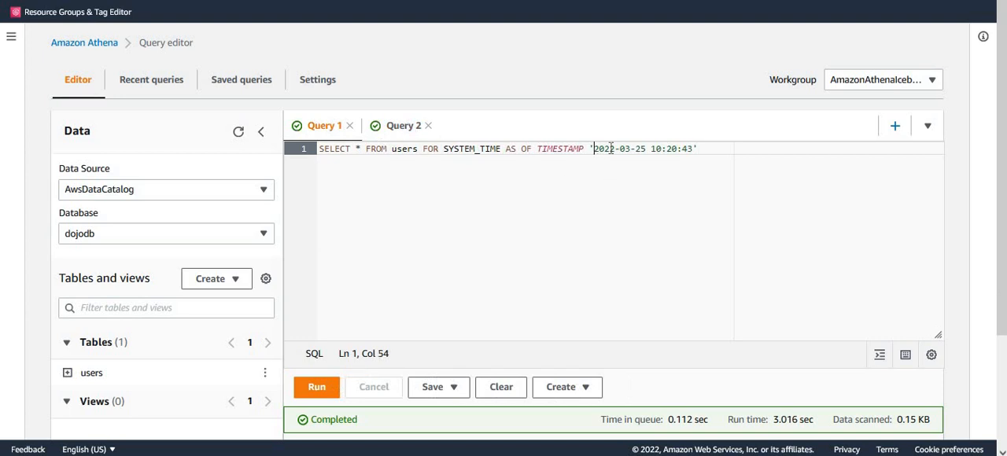
left_click_drag(611, 148, 694, 149)
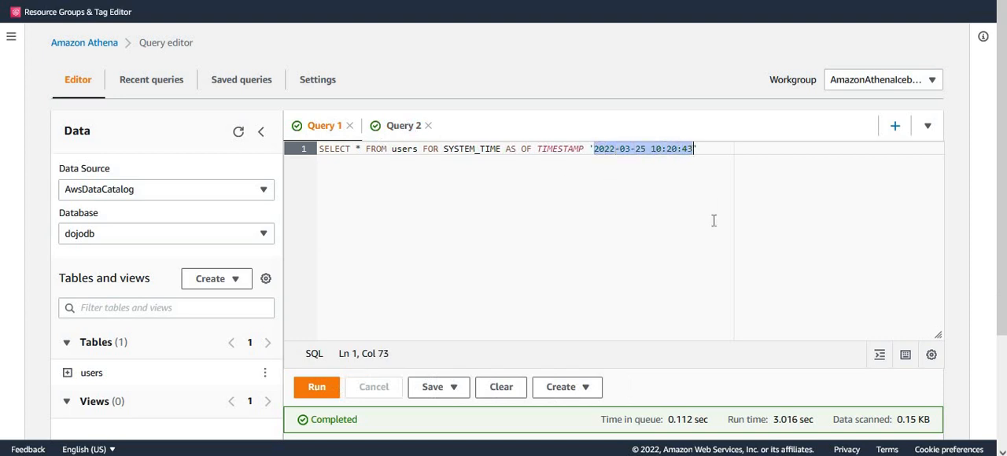
key("ctrl+v")
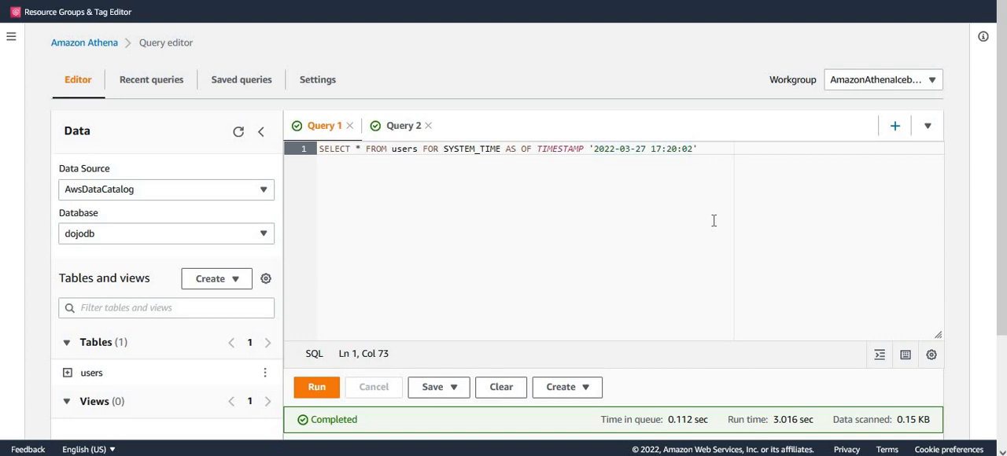
left_click(317, 389)
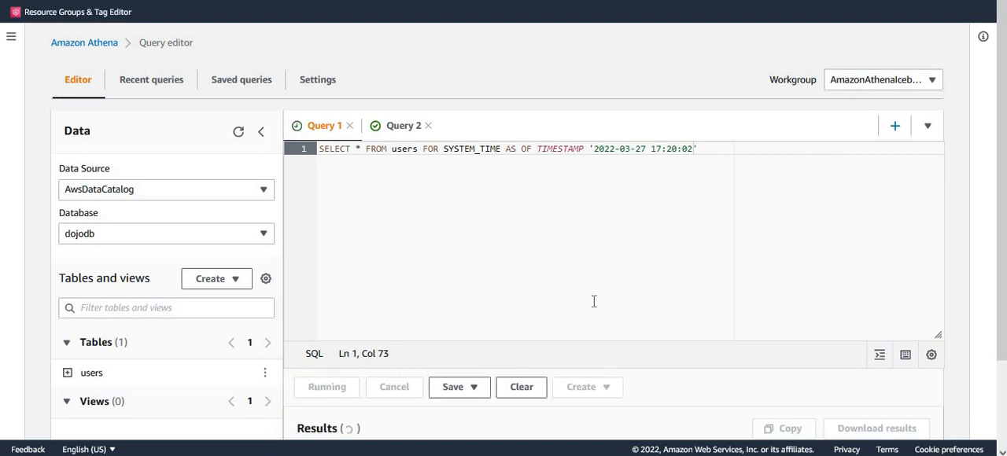
left_click(762, 176)
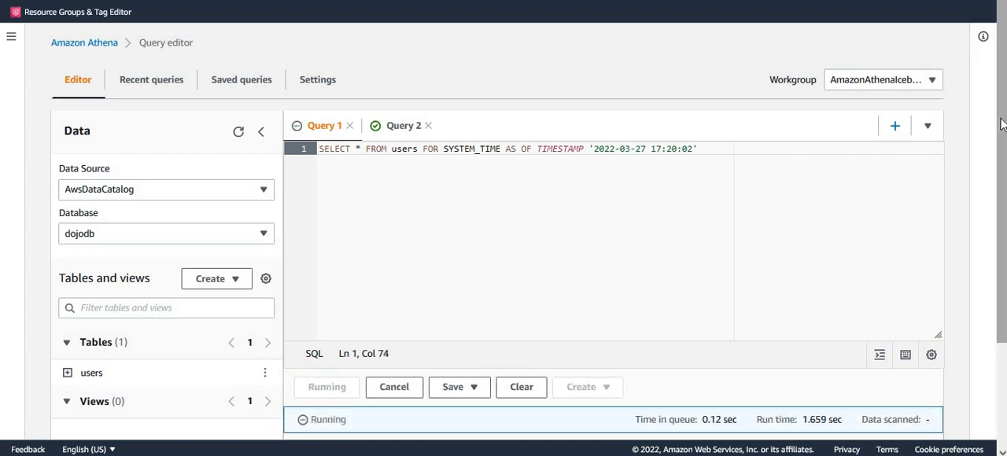
left_click_drag(1002, 128, 988, 358)
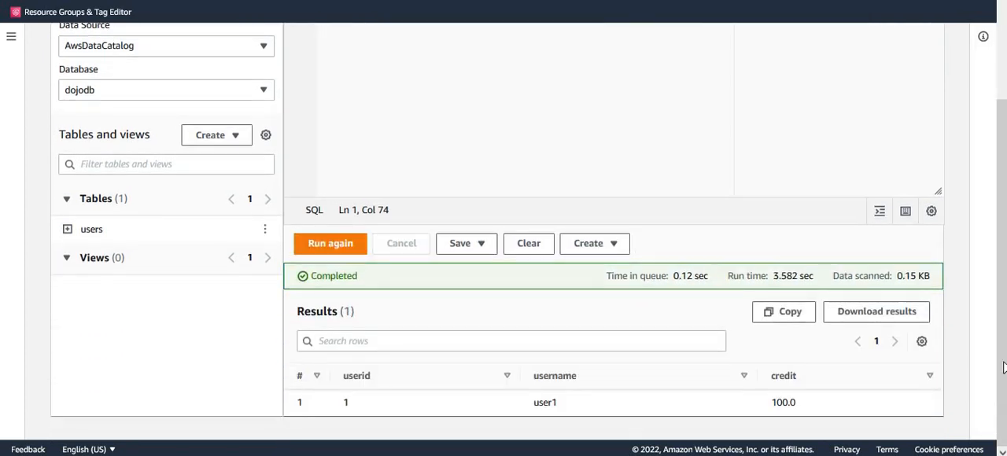
scroll(1004, 367, "up", 3)
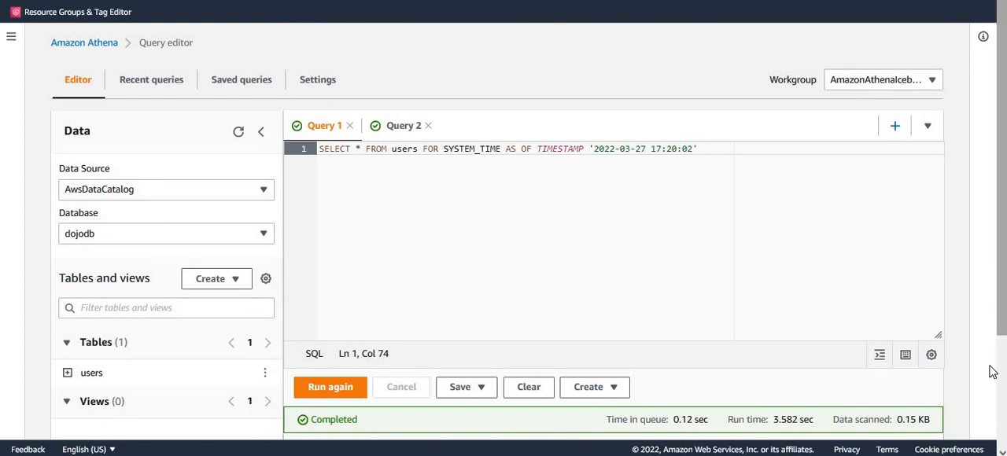
scroll(992, 371, "down", 2)
left_click_drag(1002, 423, 1002, 437)
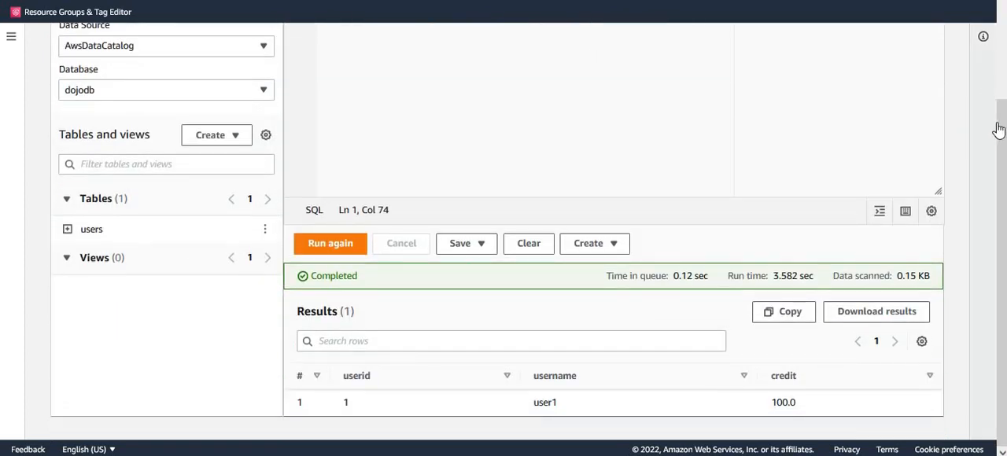
Copy the third row's made_current_at date and time, down to whole seconds, from the Query 2 history results
scroll(488, 60, "up", 3)
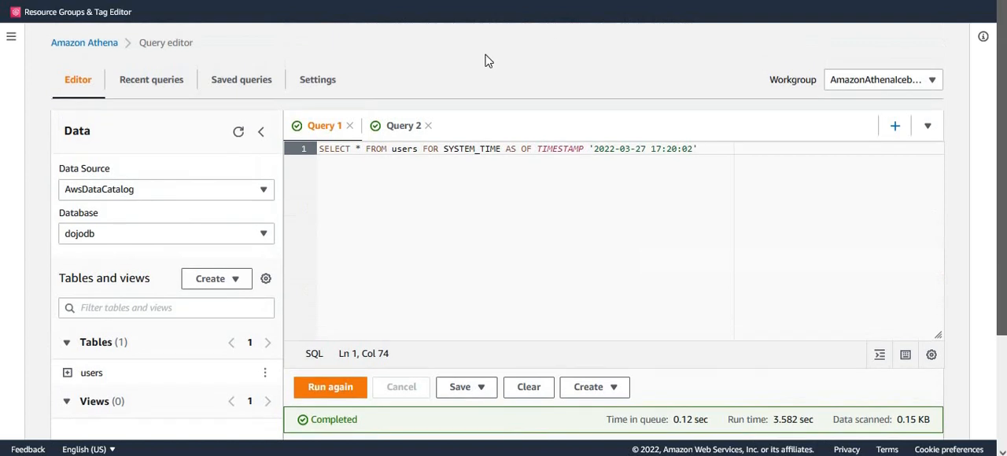
left_click(406, 127)
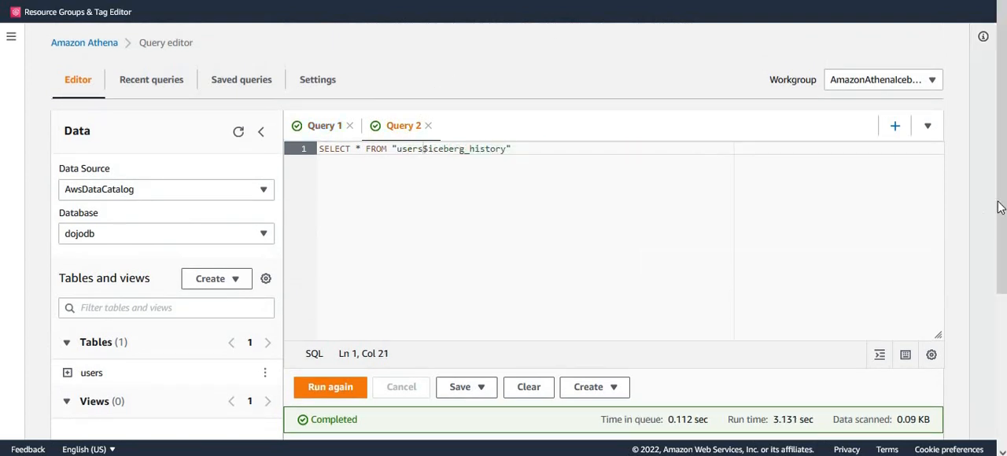
scroll(1000, 207, "down", 2)
scroll(1000, 207, "down", 3)
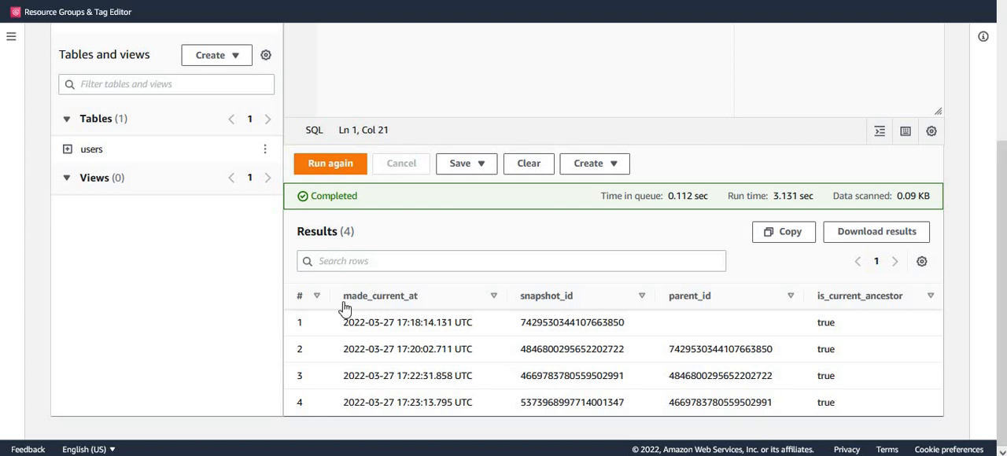
left_click_drag(351, 381, 433, 380)
key("ctrl+c")
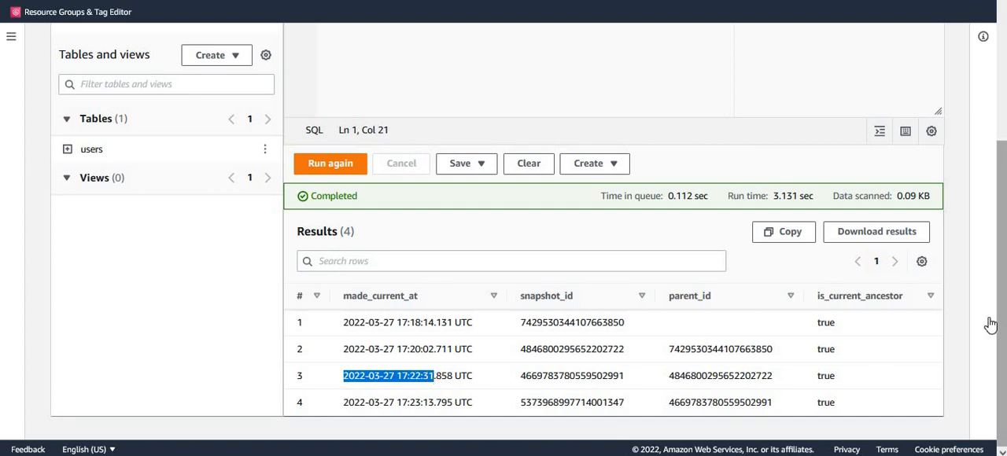
scroll(991, 323, "up", 3)
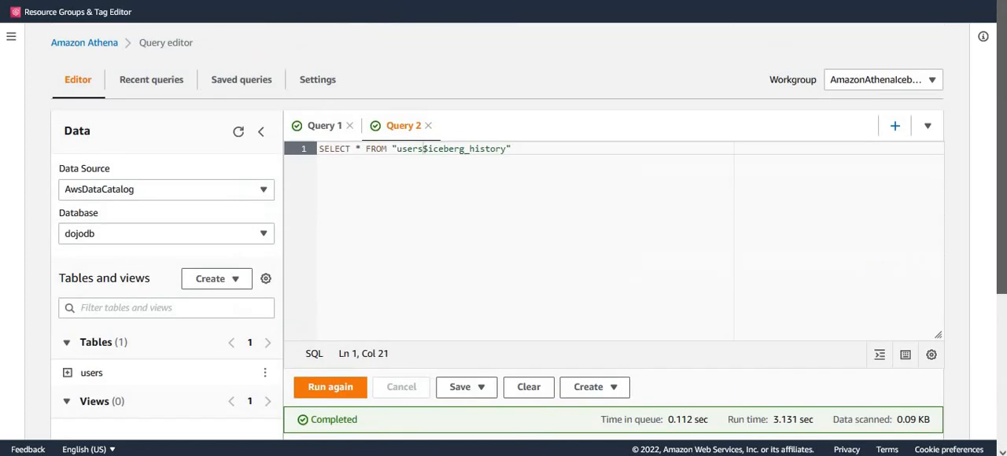
left_click(322, 130)
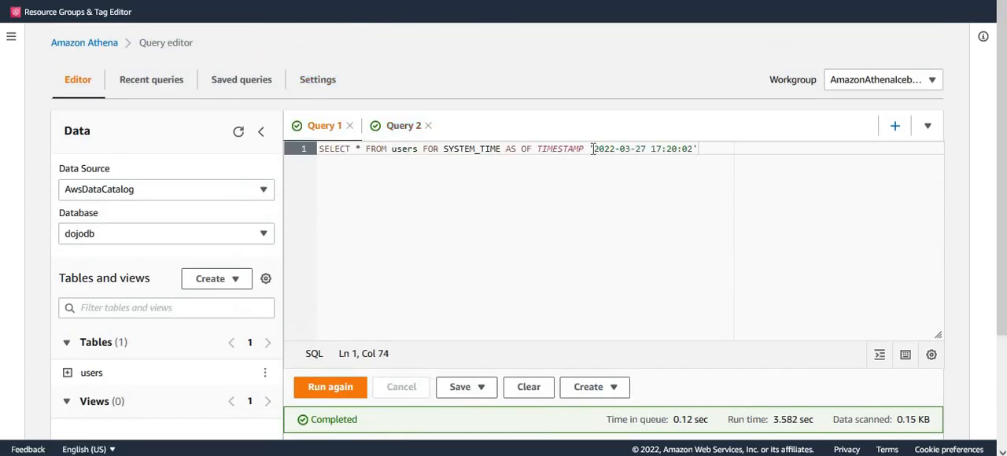
left_click_drag(593, 148, 694, 154)
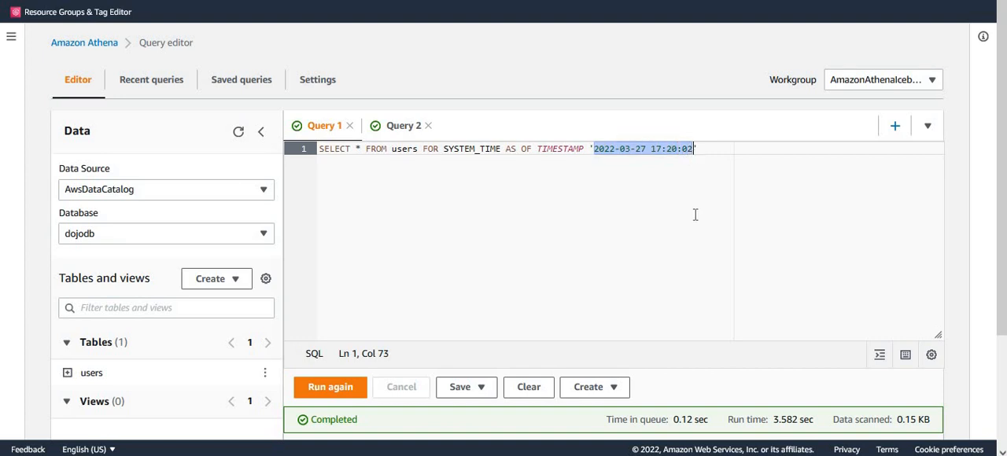
key("ctrl+v")
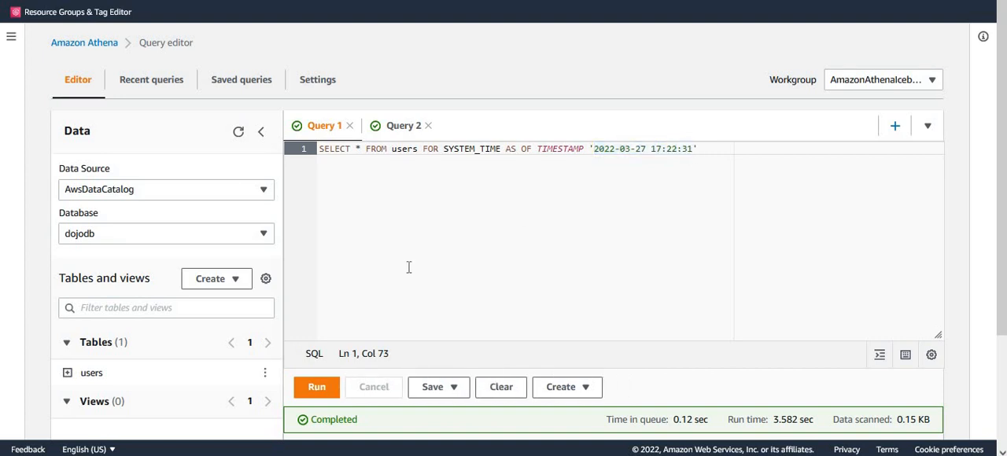
left_click(314, 389)
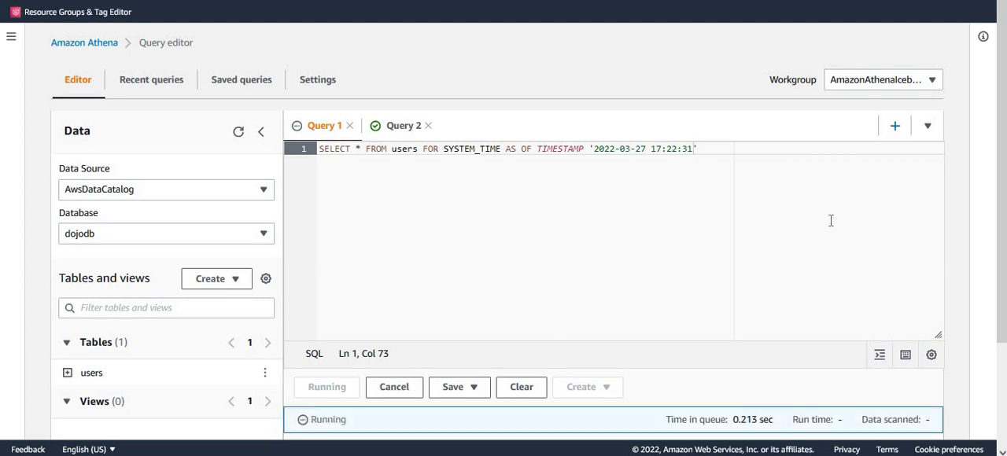
left_click_drag(1001, 217, 998, 413)
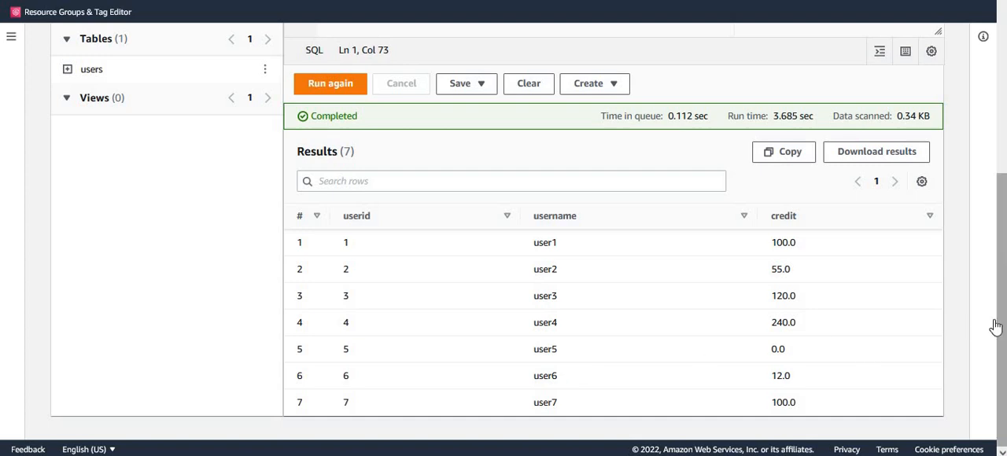
scroll(1000, 326, "up", 3)
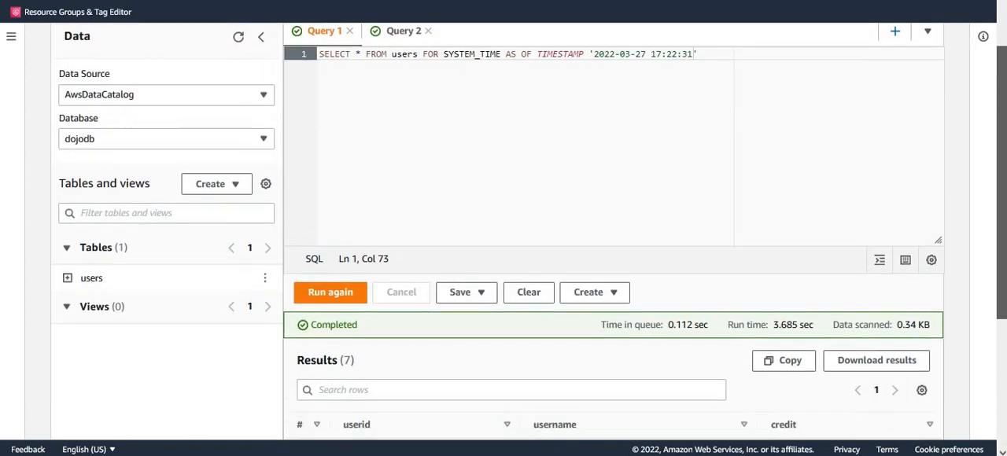
scroll(999, 326, "down", 2)
left_click_drag(1001, 275, 1001, 145)
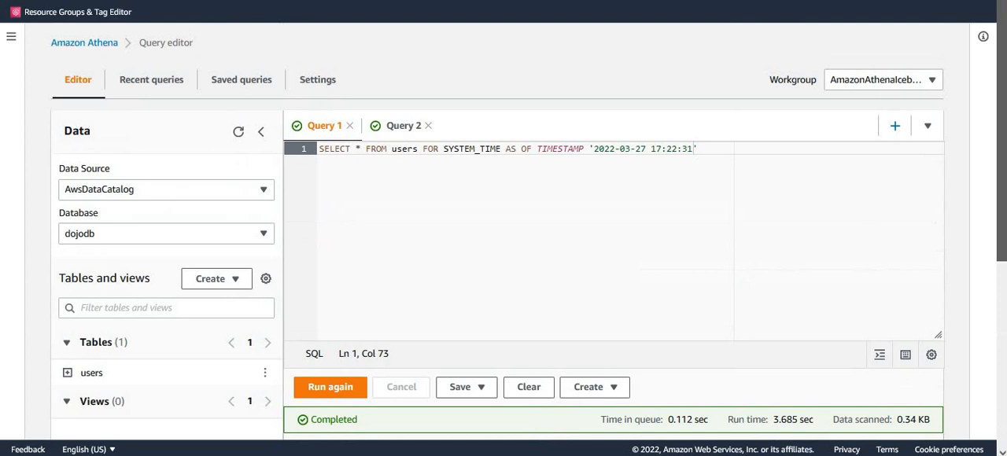
left_click(685, 166)
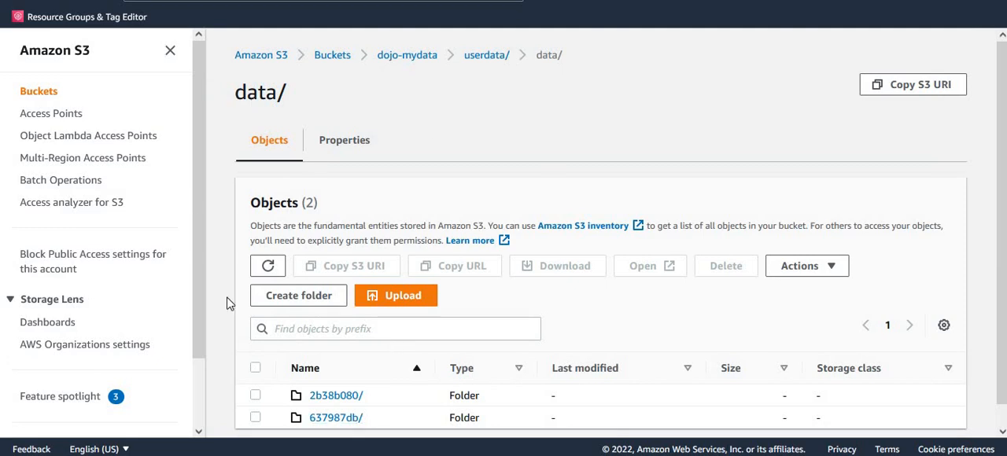
Switch to Amazon S3, refresh and inspect the userdata/data/ folder, and look through the files in userdata/metadata/
left_click(268, 266)
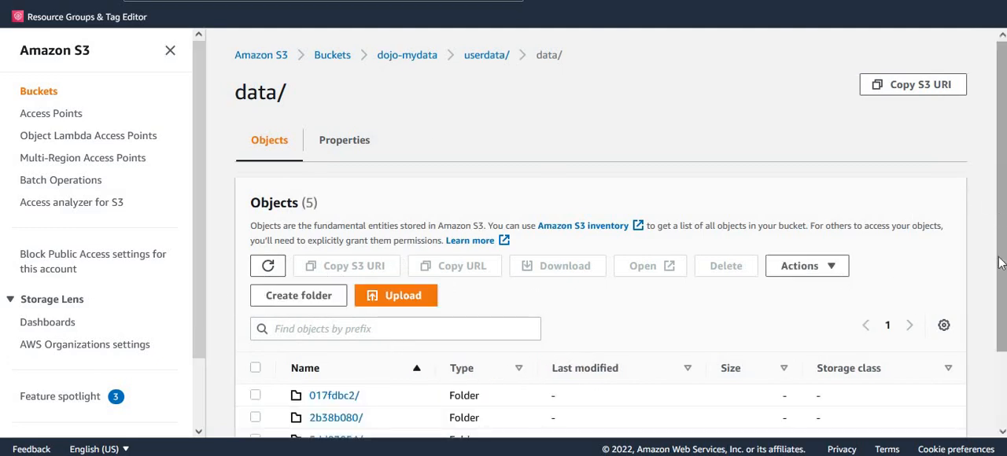
scroll(787, 228, "down", 2)
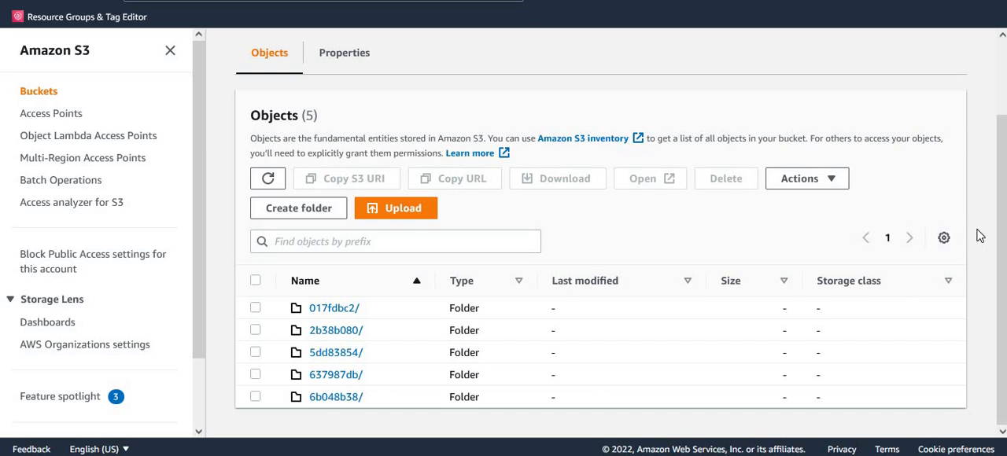
scroll(1001, 249, "up", 2)
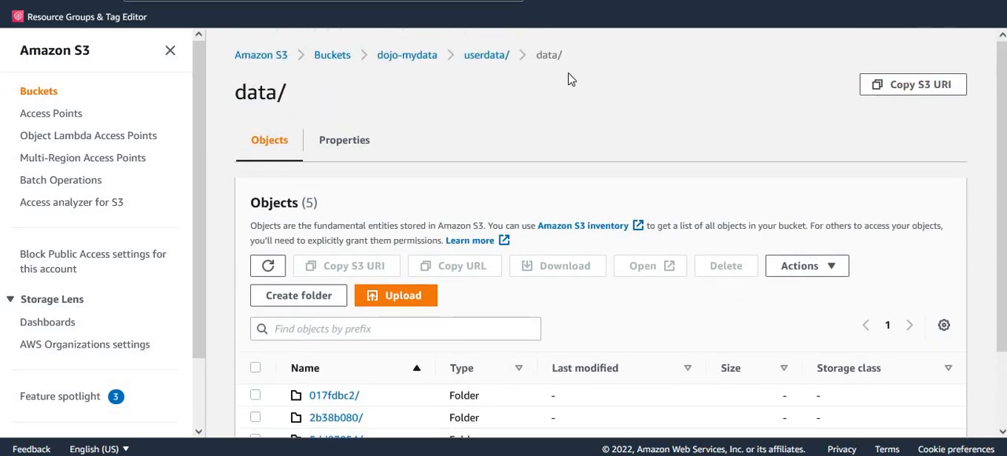
left_click(487, 56)
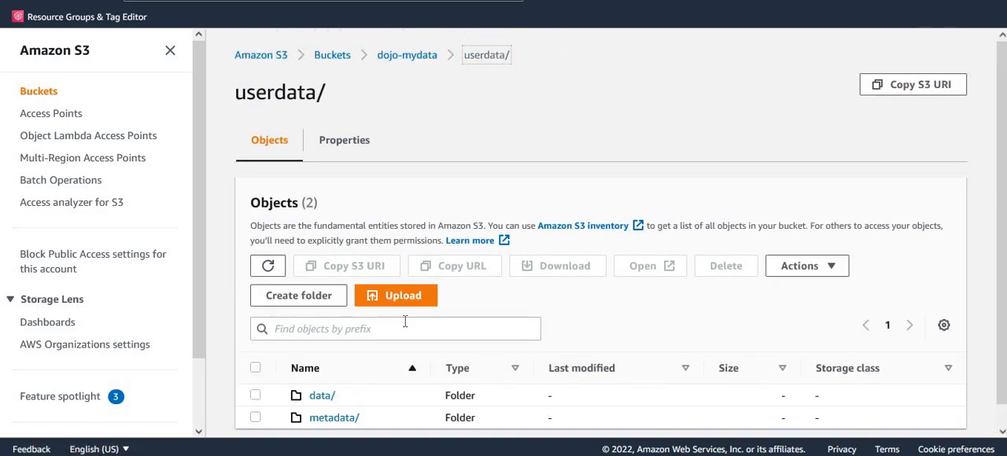
left_click(338, 418)
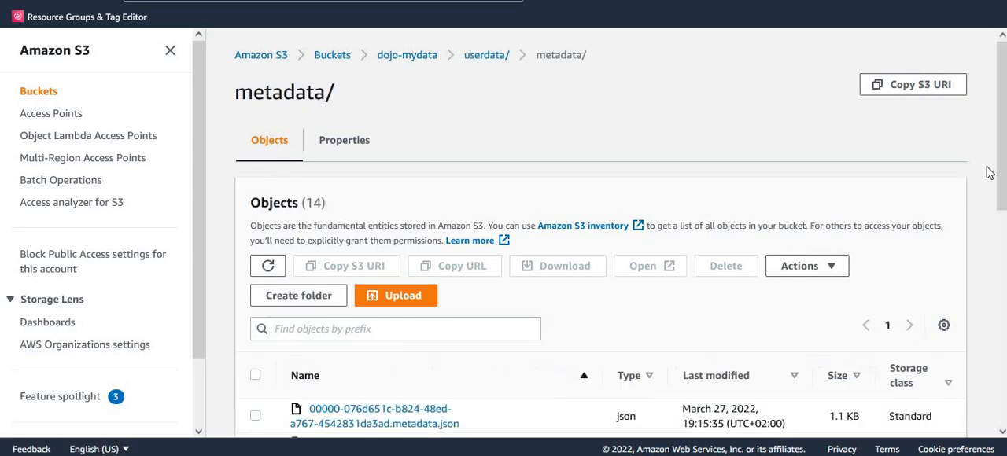
left_click_drag(1003, 168, 1005, 220)
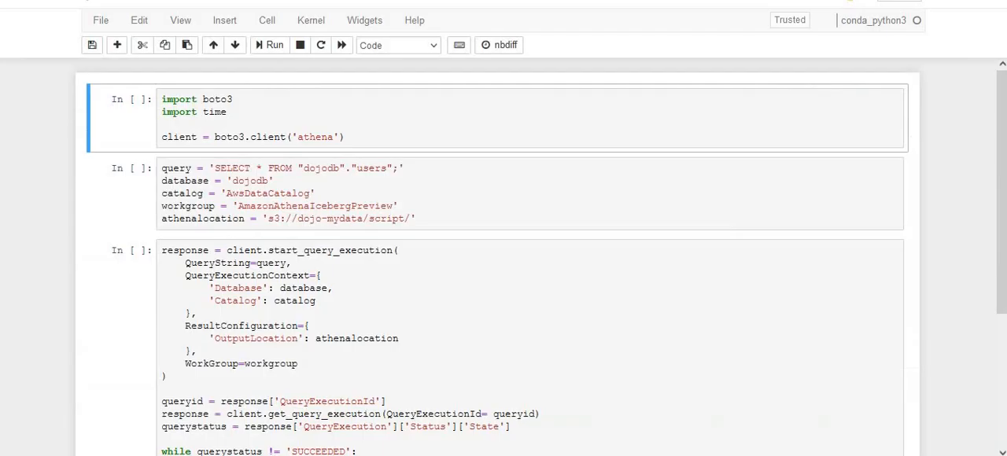
Switch to the Jupyter notebook and run the first cell, which imports boto3 and time and creates the Athena client
left_click(390, 128)
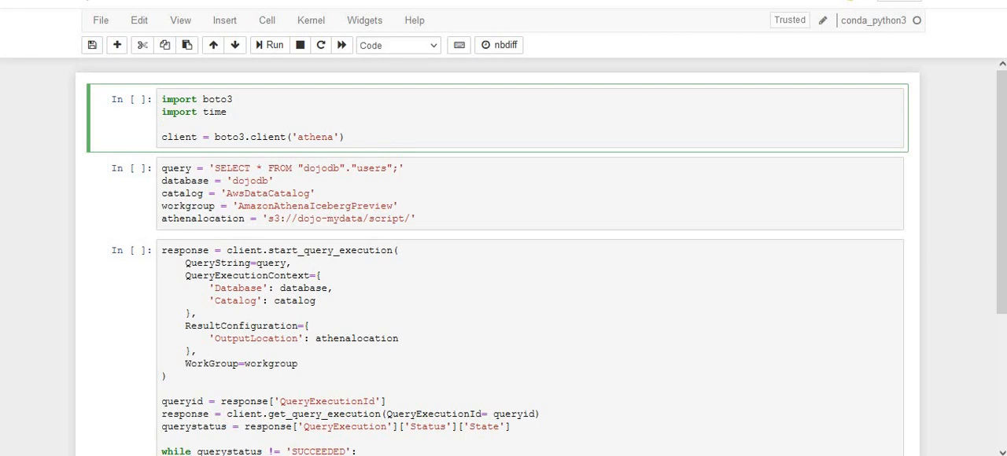
key("Escape")
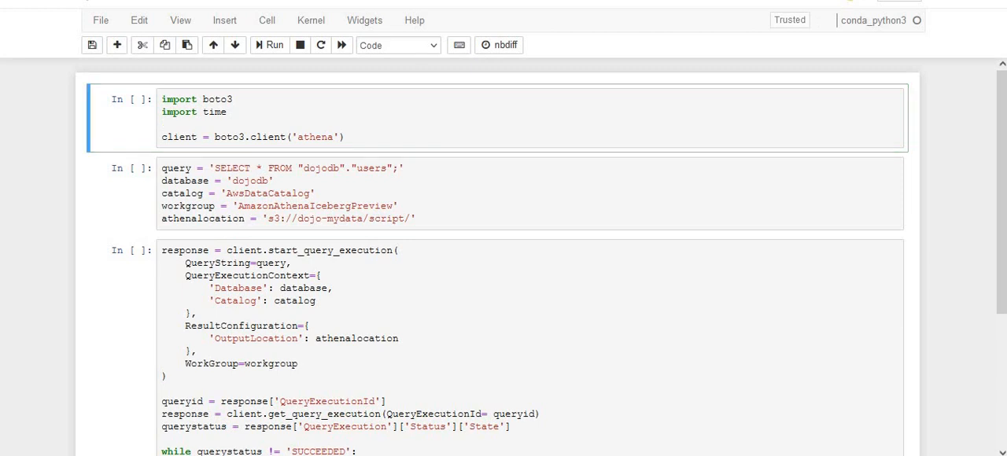
left_click(395, 135)
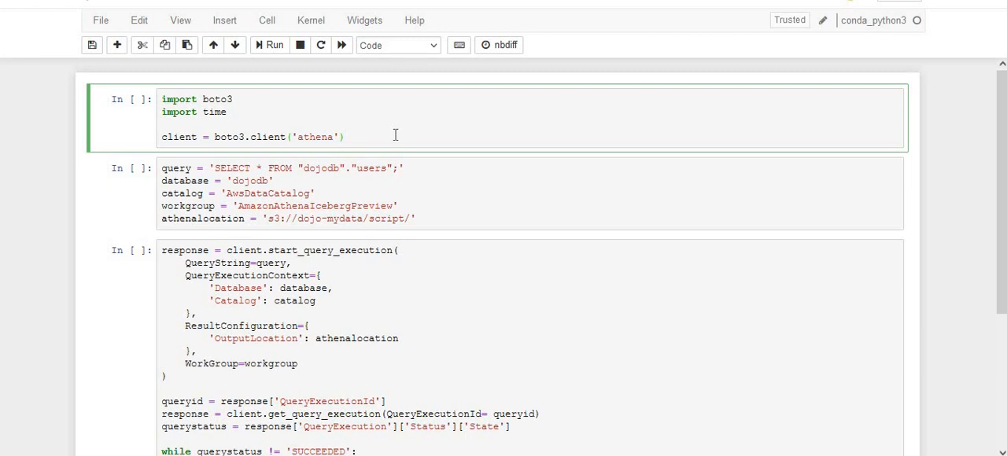
double_click(221, 99)
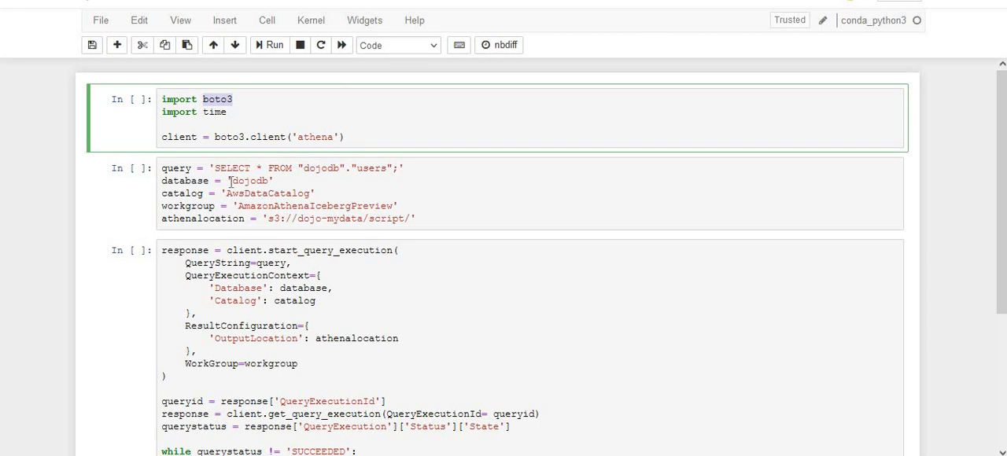
double_click(318, 137)
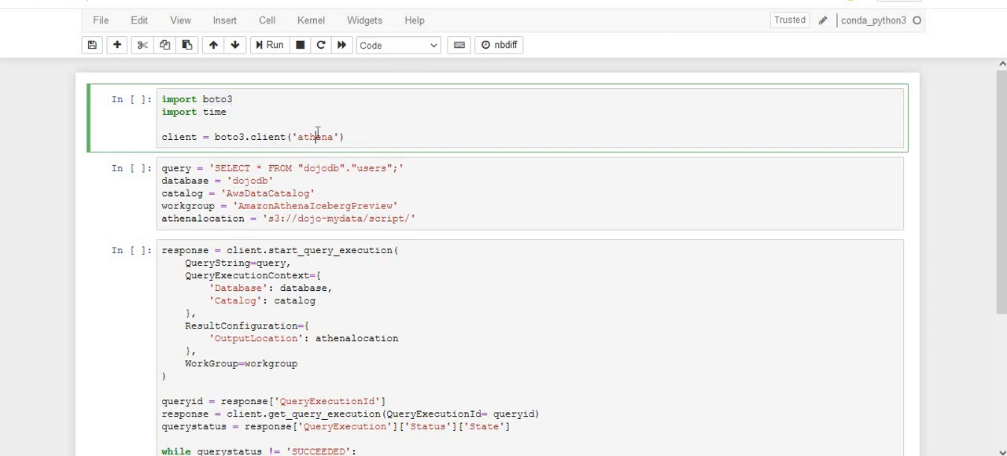
left_click(350, 137)
left_click(264, 51)
left_click(265, 50)
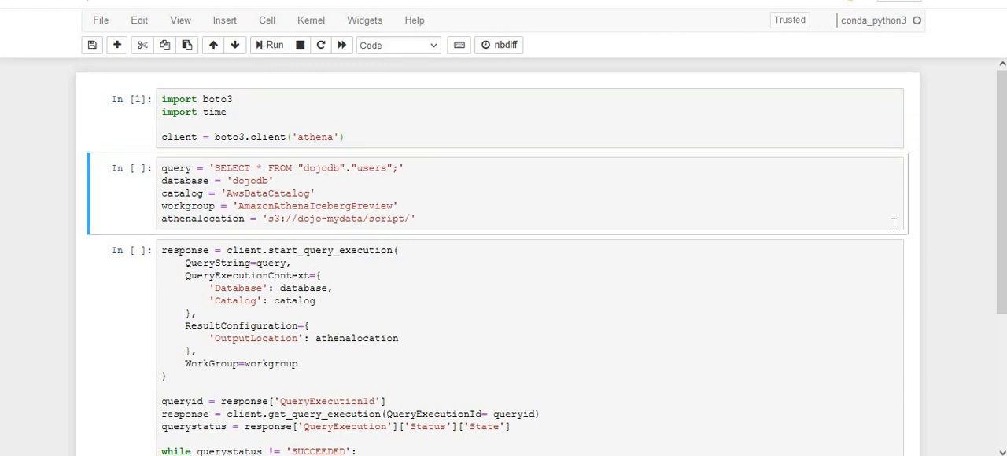
Check the query, database, catalog, workgroup and output location in the notebook's second cell against Athena, and run that cell
scroll(1002, 243, "down", 1)
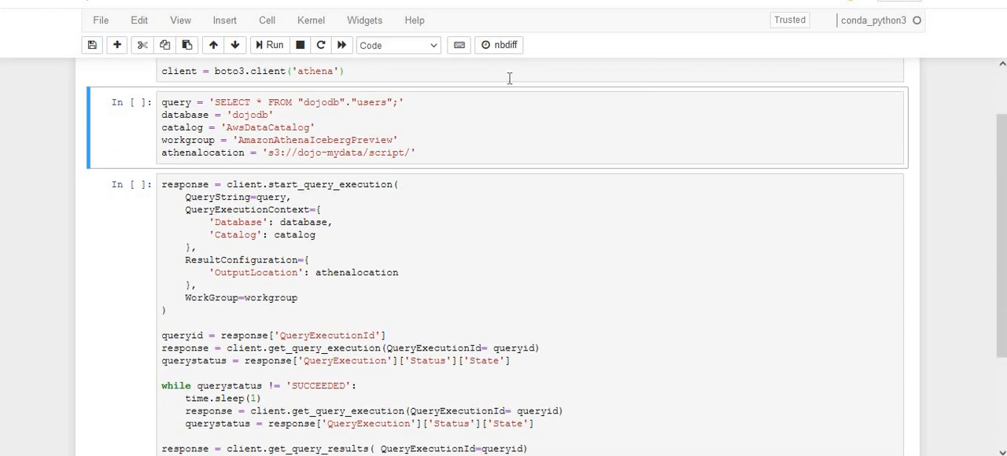
left_click(398, 115)
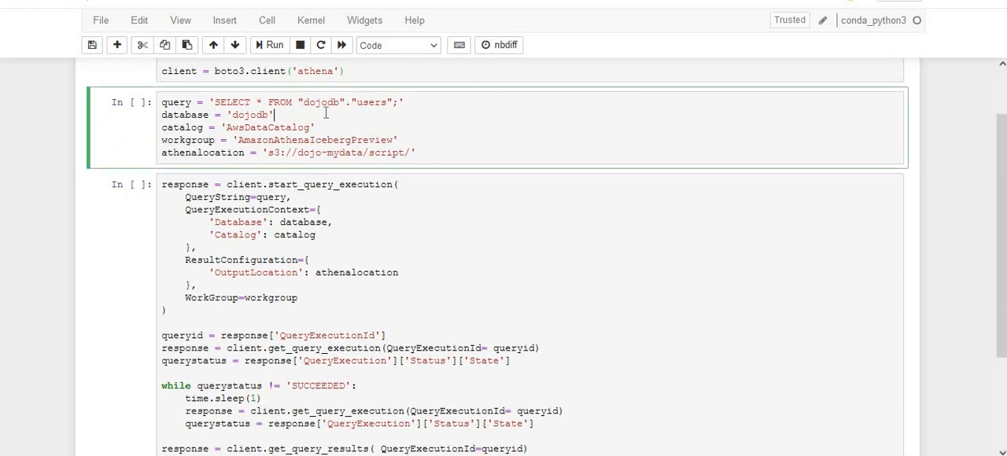
double_click(373, 106)
double_click(257, 115)
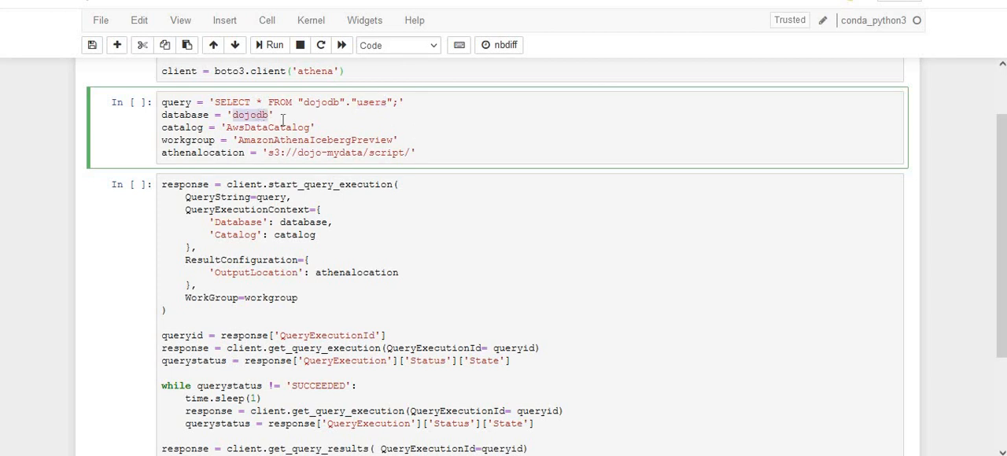
double_click(282, 127)
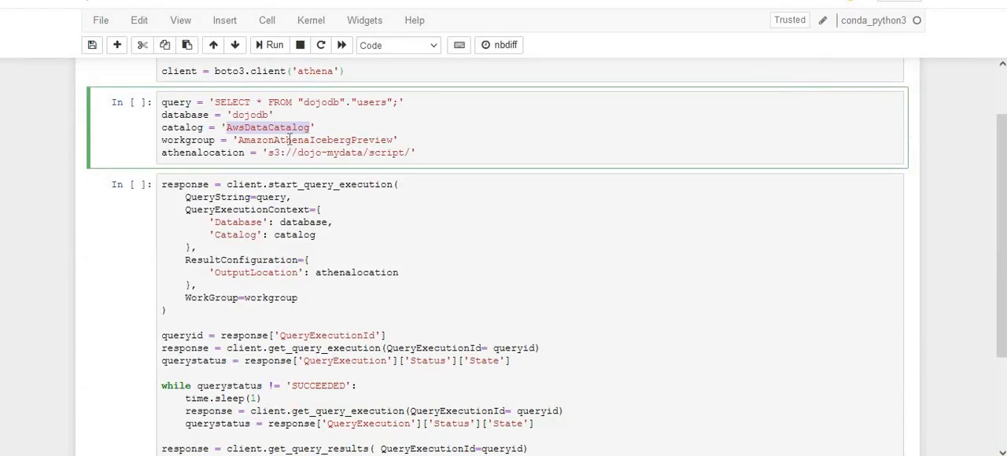
left_click(288, 139)
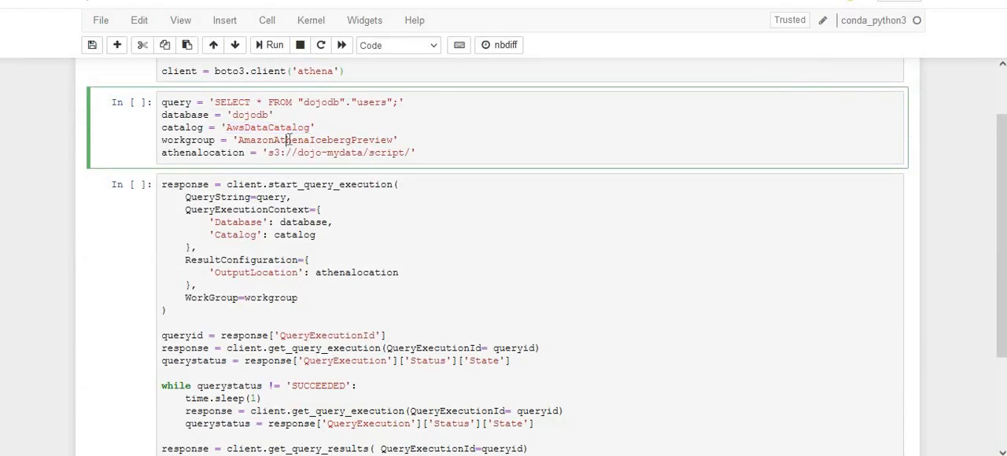
double_click(288, 139)
left_click(332, 153)
double_click(332, 152)
left_click(449, 153)
left_click(270, 45)
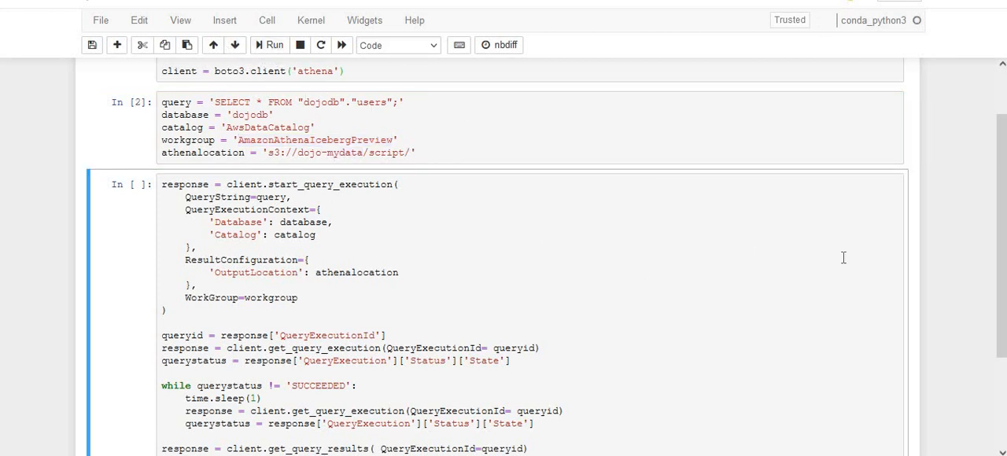
Examine the third cell's code, tracing start_query_execution, the QueryExecutionId, the get_query_execution status loop until SUCCEEDED, and get_query_results
left_click_drag(1002, 221, 1004, 271)
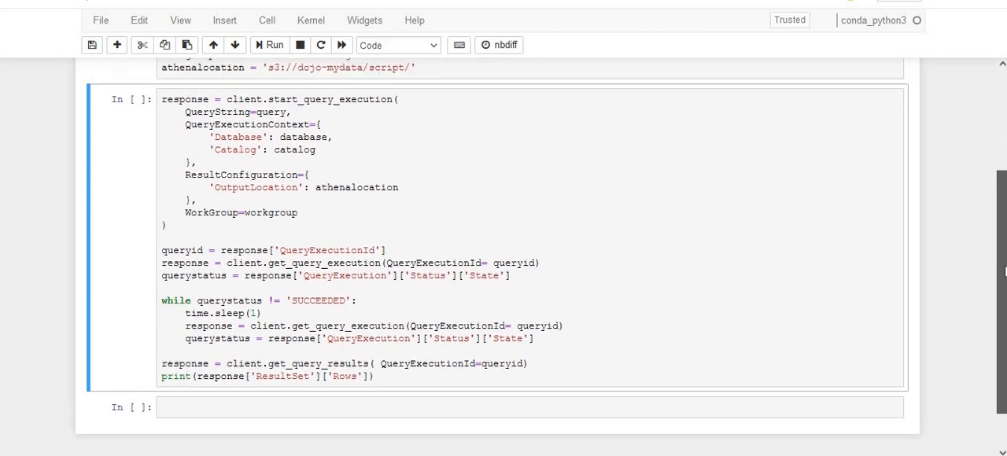
double_click(332, 101)
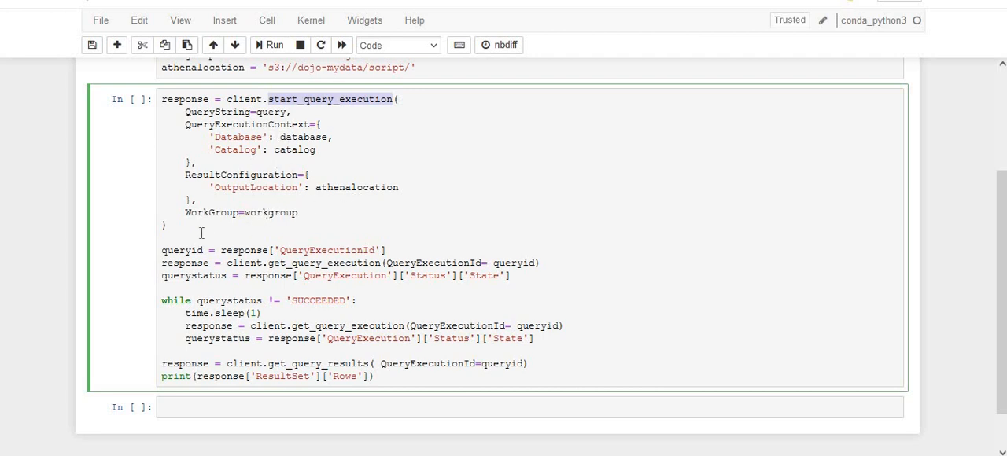
double_click(328, 249)
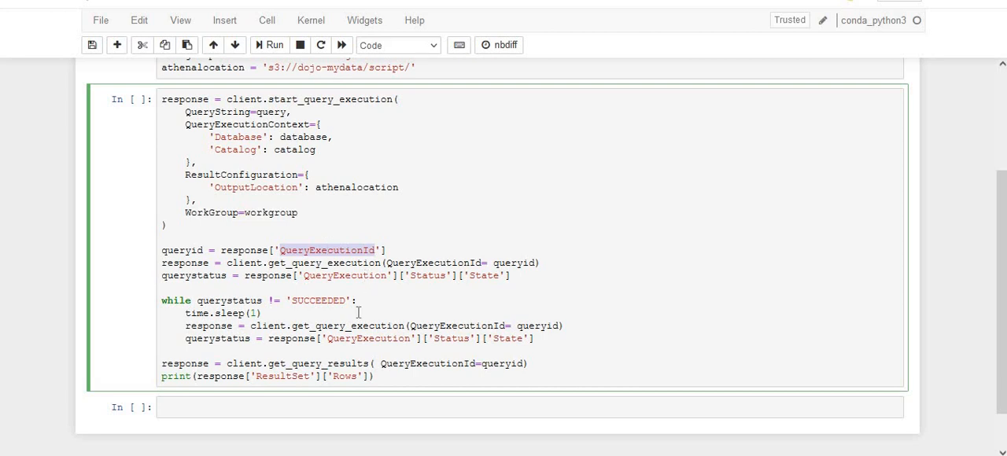
double_click(482, 275)
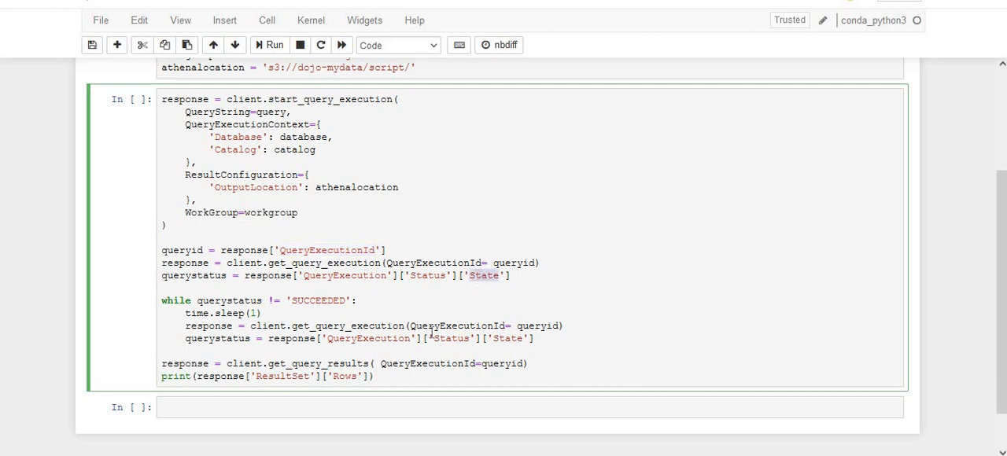
double_click(318, 301)
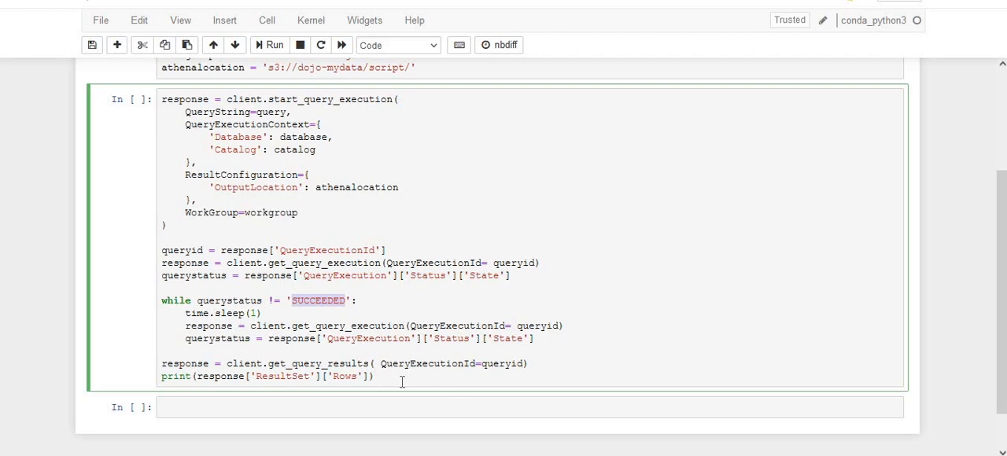
left_click(288, 376)
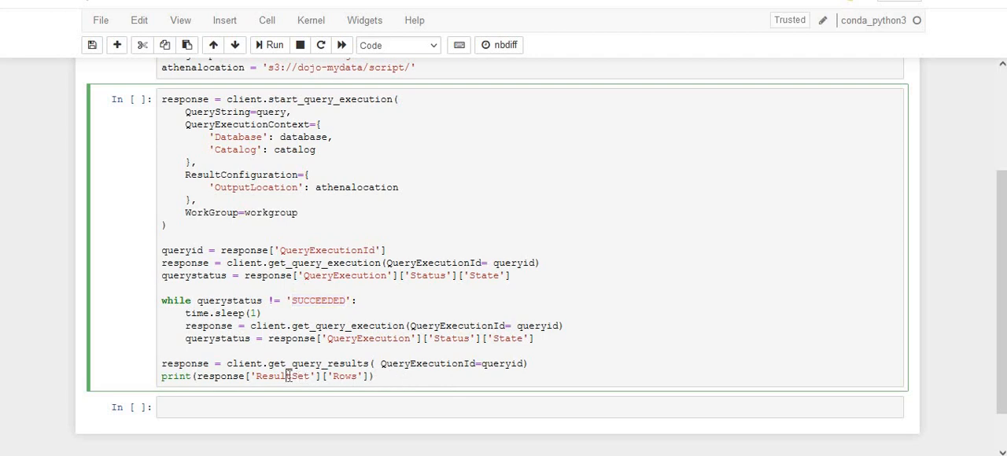
double_click(288, 376)
left_click(475, 325)
double_click(304, 364)
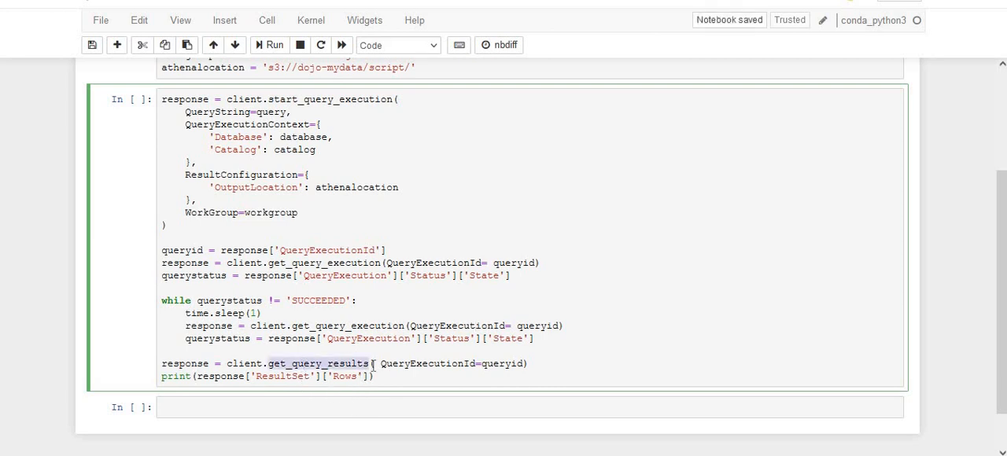
left_click(352, 112)
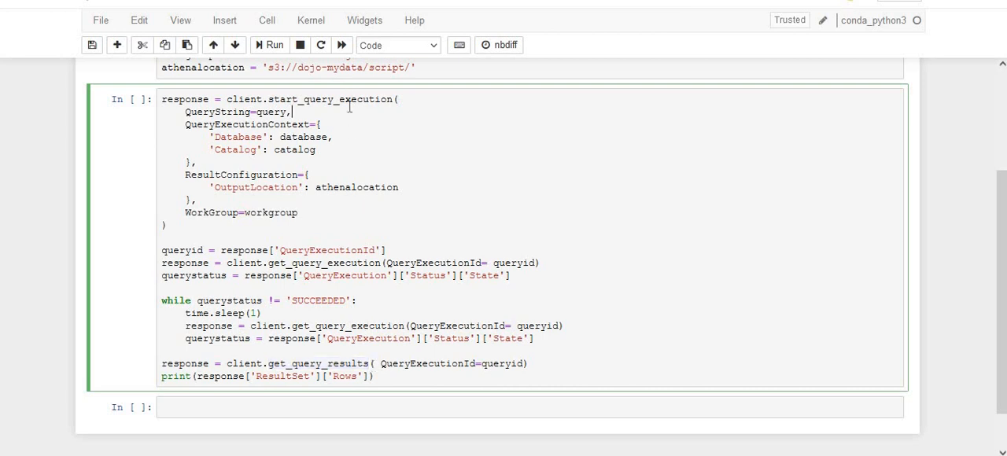
double_click(354, 99)
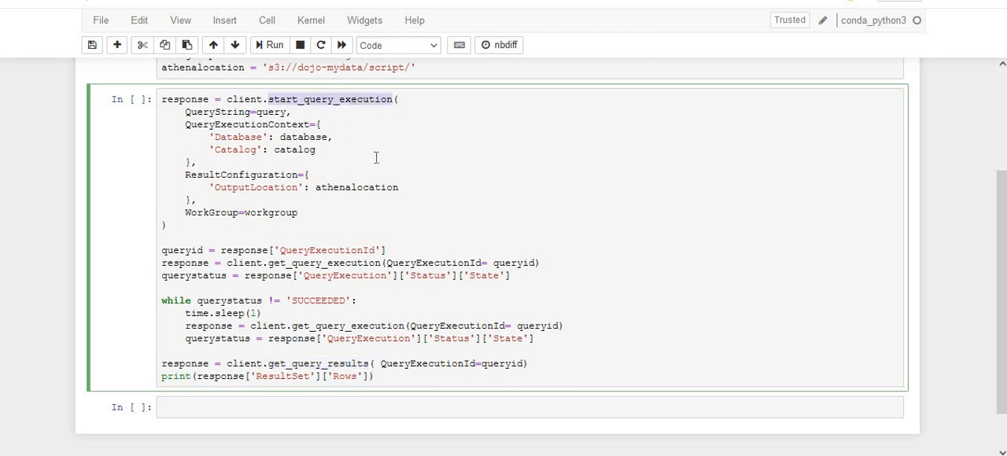
double_click(330, 263)
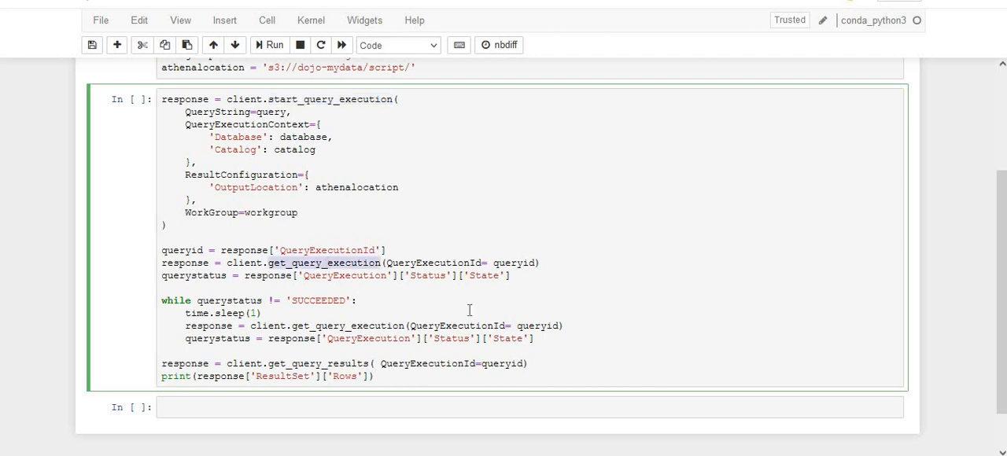
double_click(323, 302)
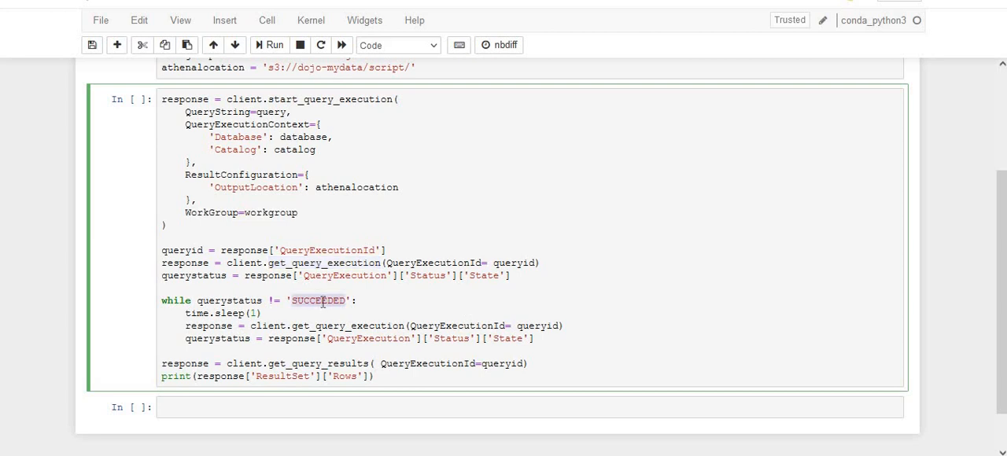
double_click(323, 364)
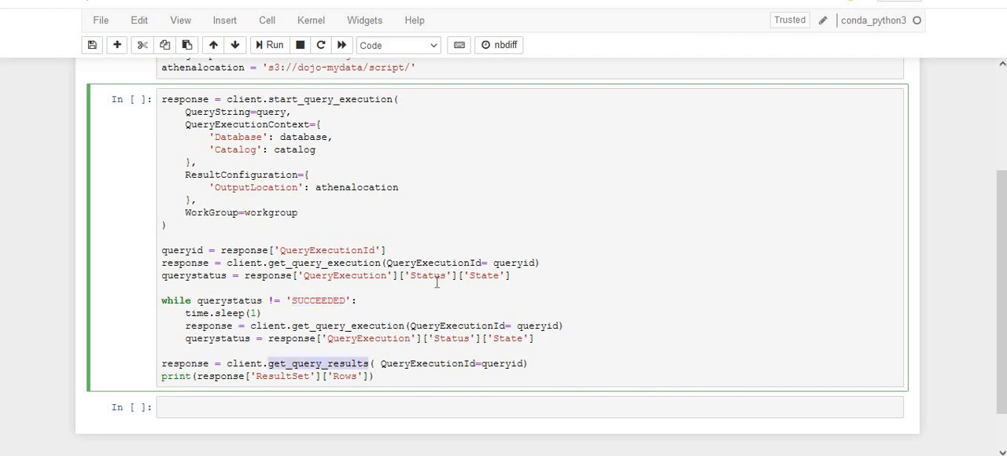
Run the third cell to execute the Athena query, and review the userid, username and credit data in the printed rows
left_click(388, 373)
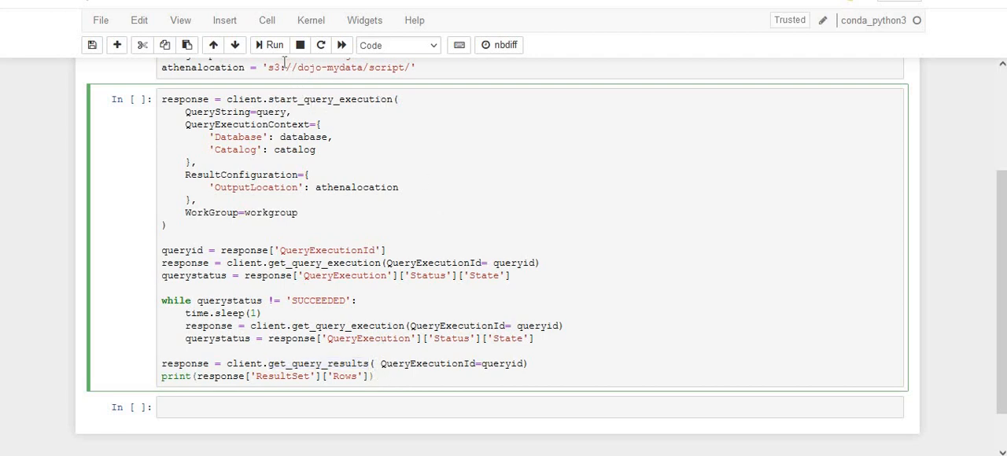
left_click(275, 47)
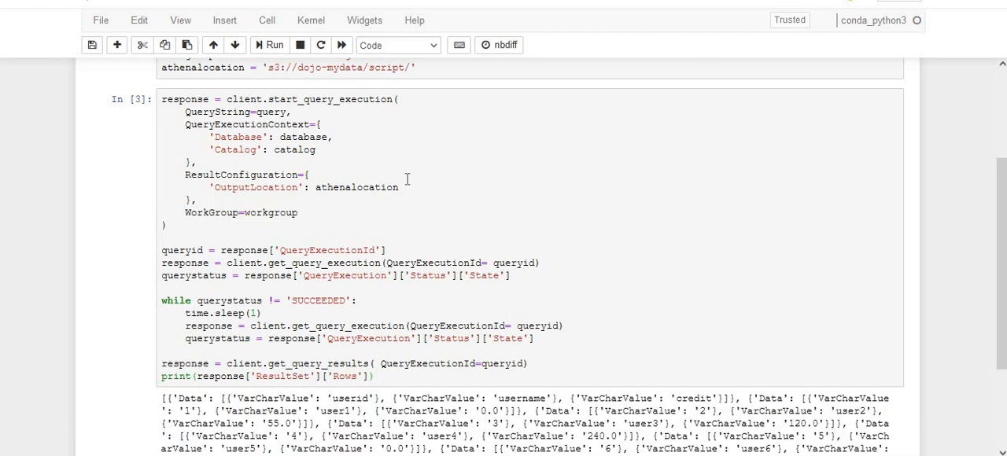
scroll(1003, 253, "down", 3)
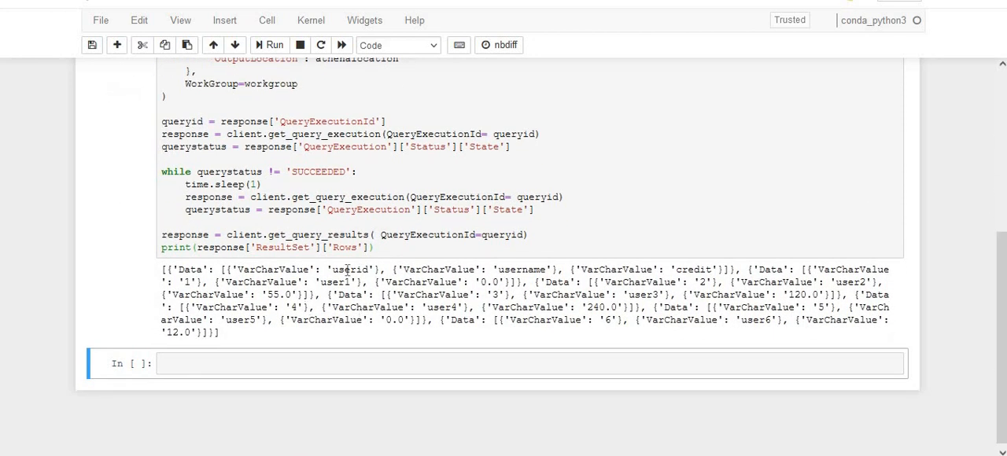
left_click(494, 294)
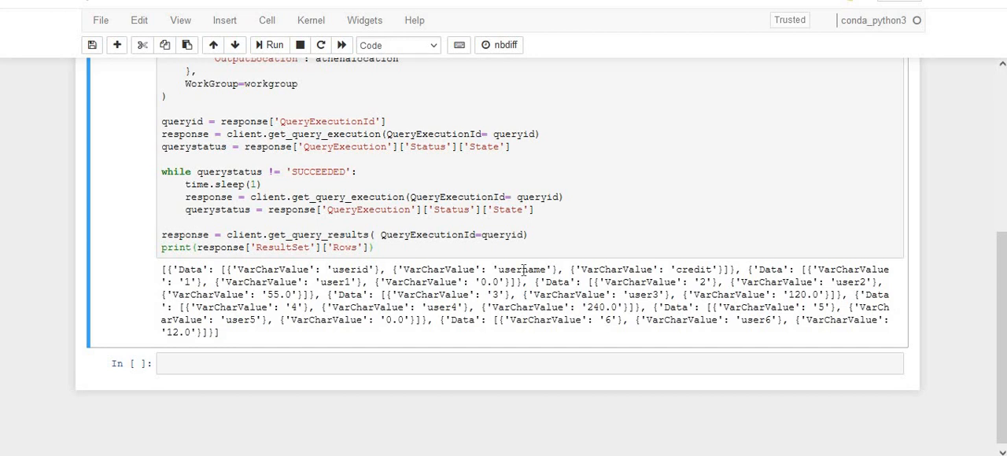
double_click(523, 270)
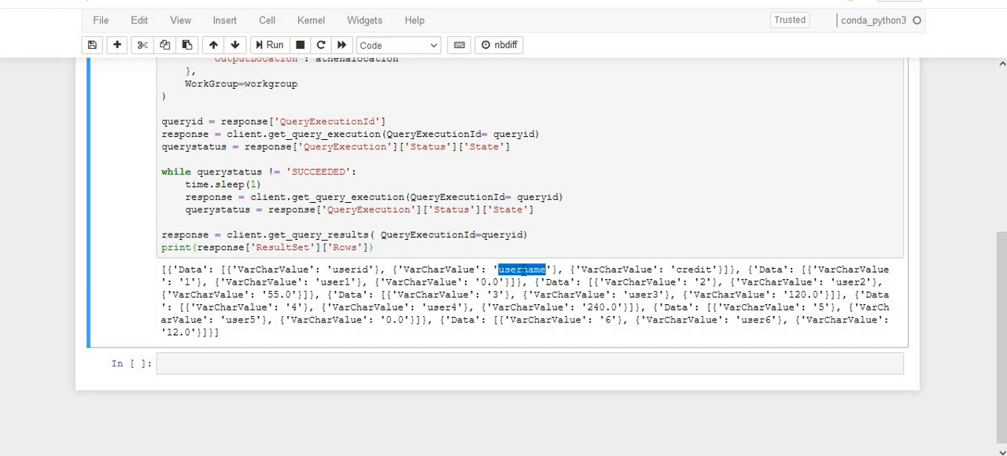
double_click(693, 270)
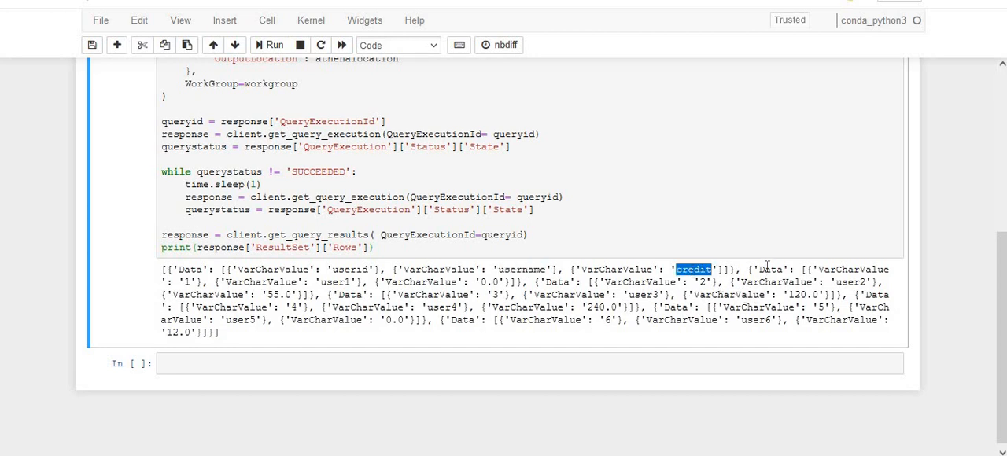
double_click(193, 269)
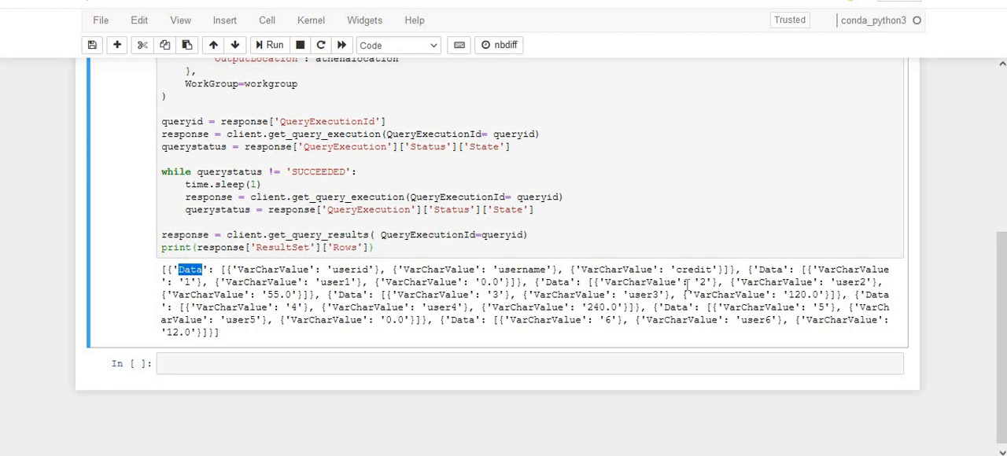
left_click(241, 341)
Return to the notebook's second cell and place the cursor among its query settings
left_click_drag(1003, 266, 1002, 105)
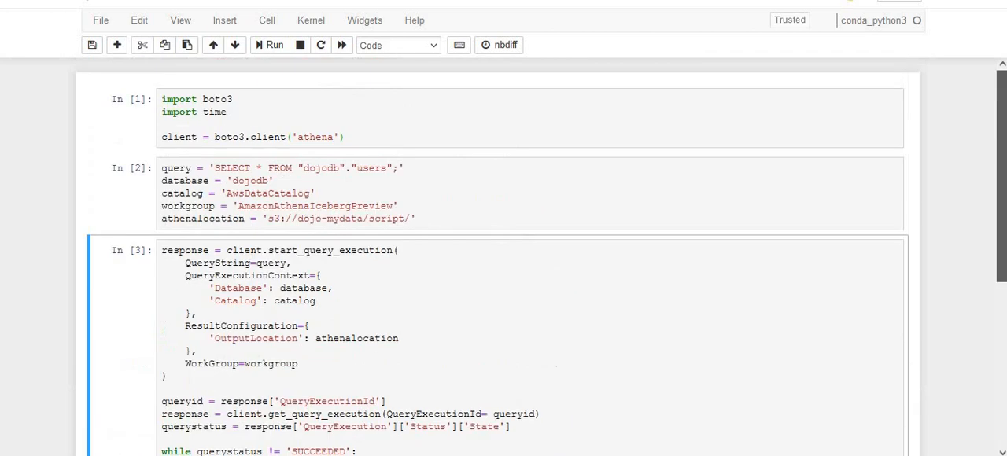
left_click(419, 198)
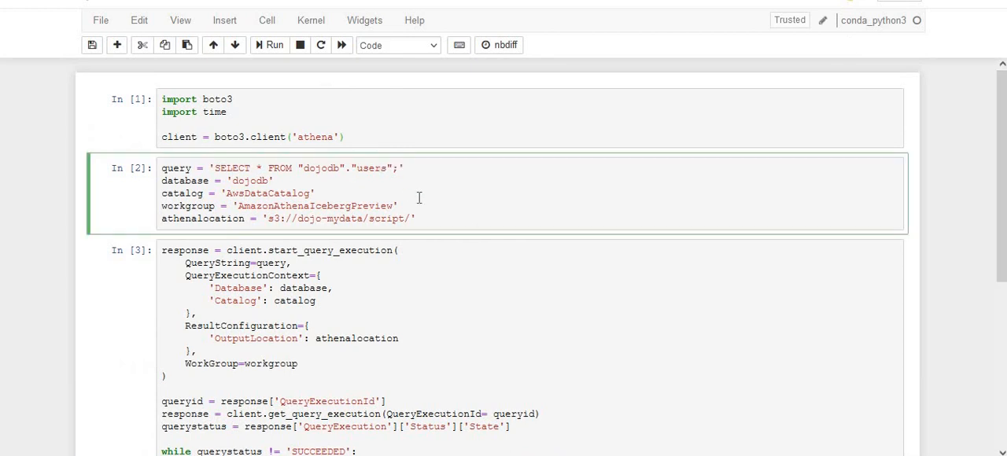